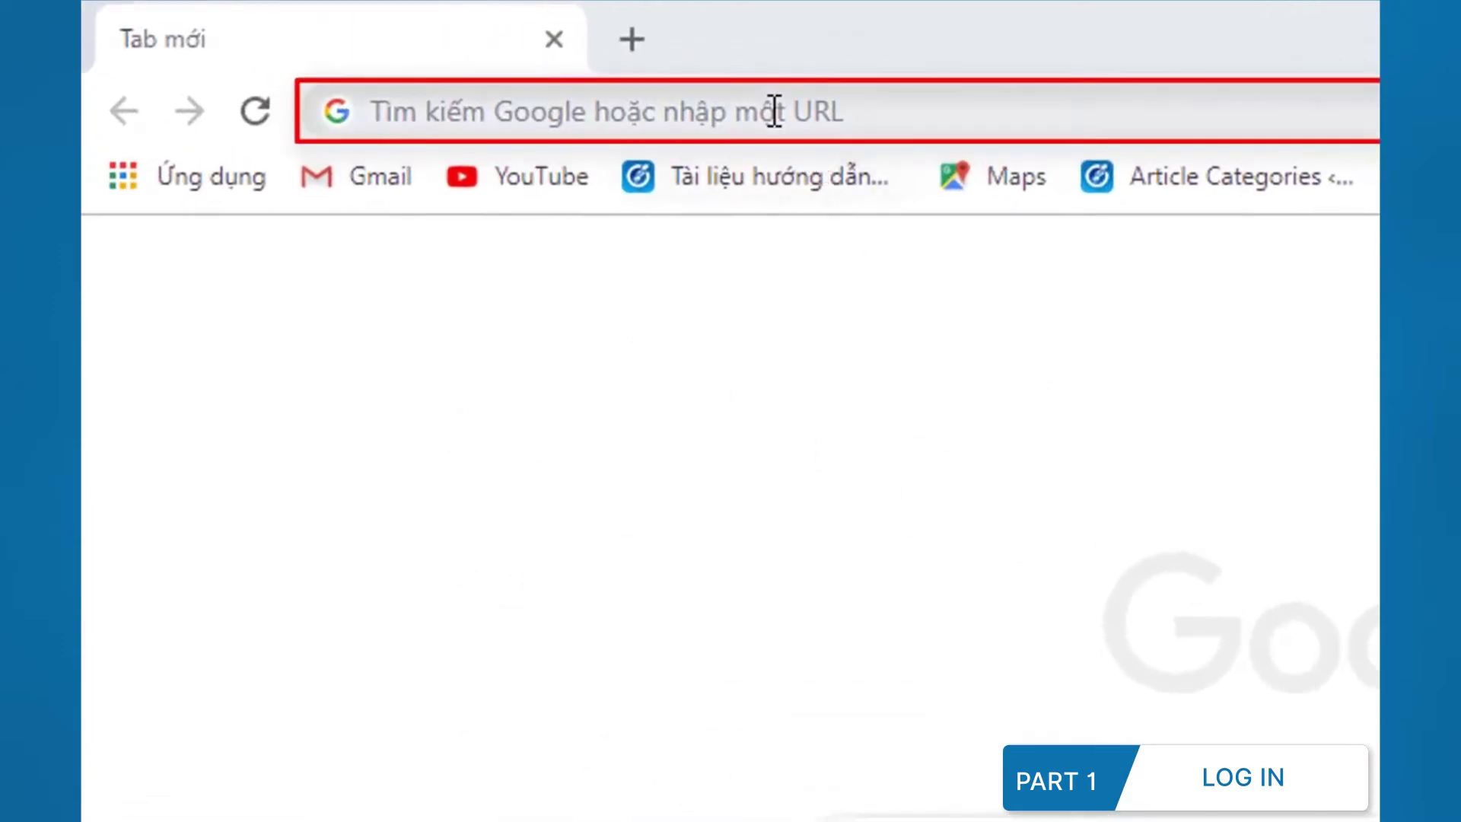
# Step: Enter the address dominix.cukcuk.com in the browser address bar
pyautogui.click(774, 112)
pyautogui.write('dominix.cukcuk.co')
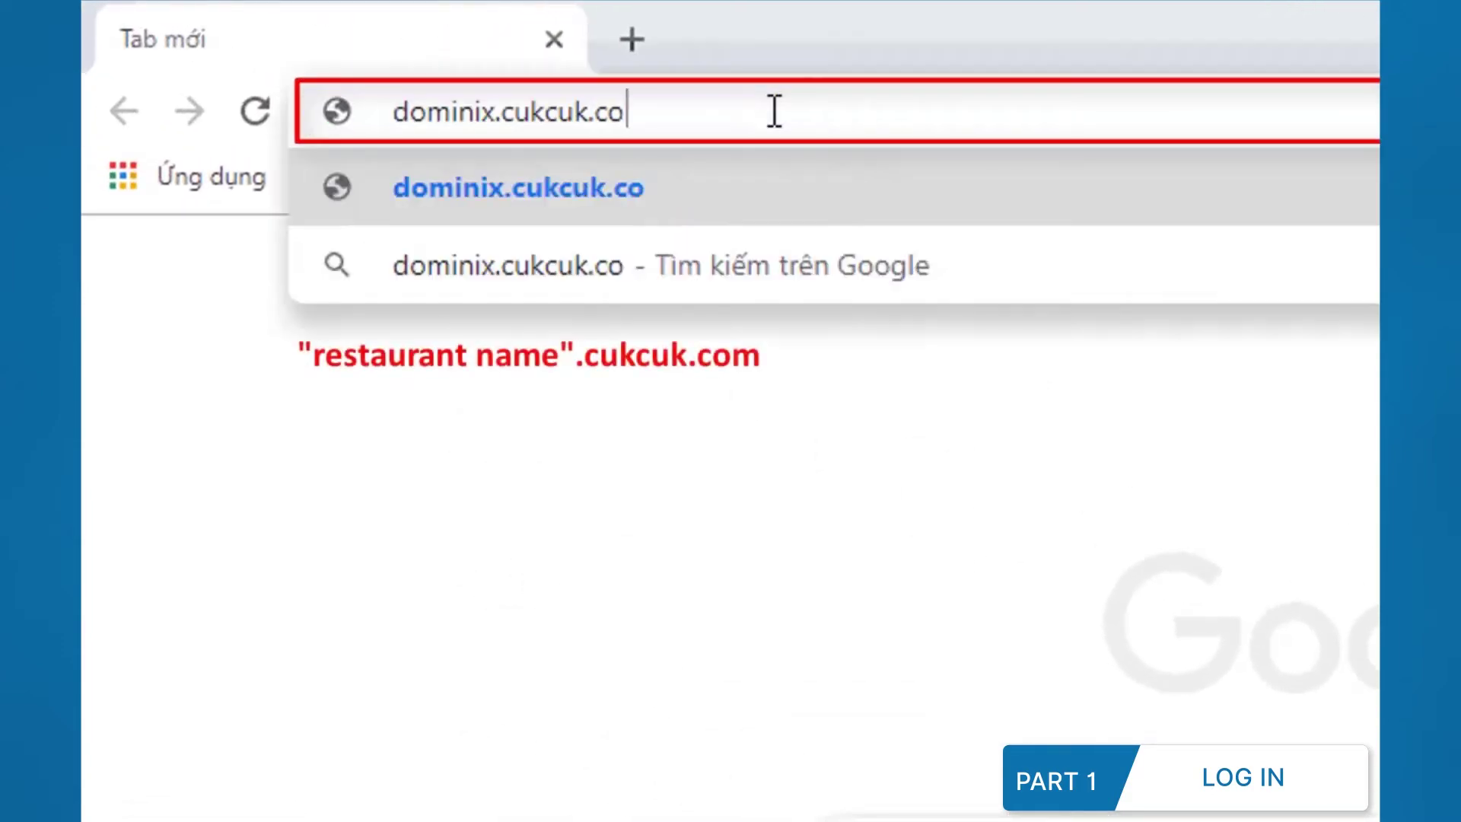
pyautogui.write('m')
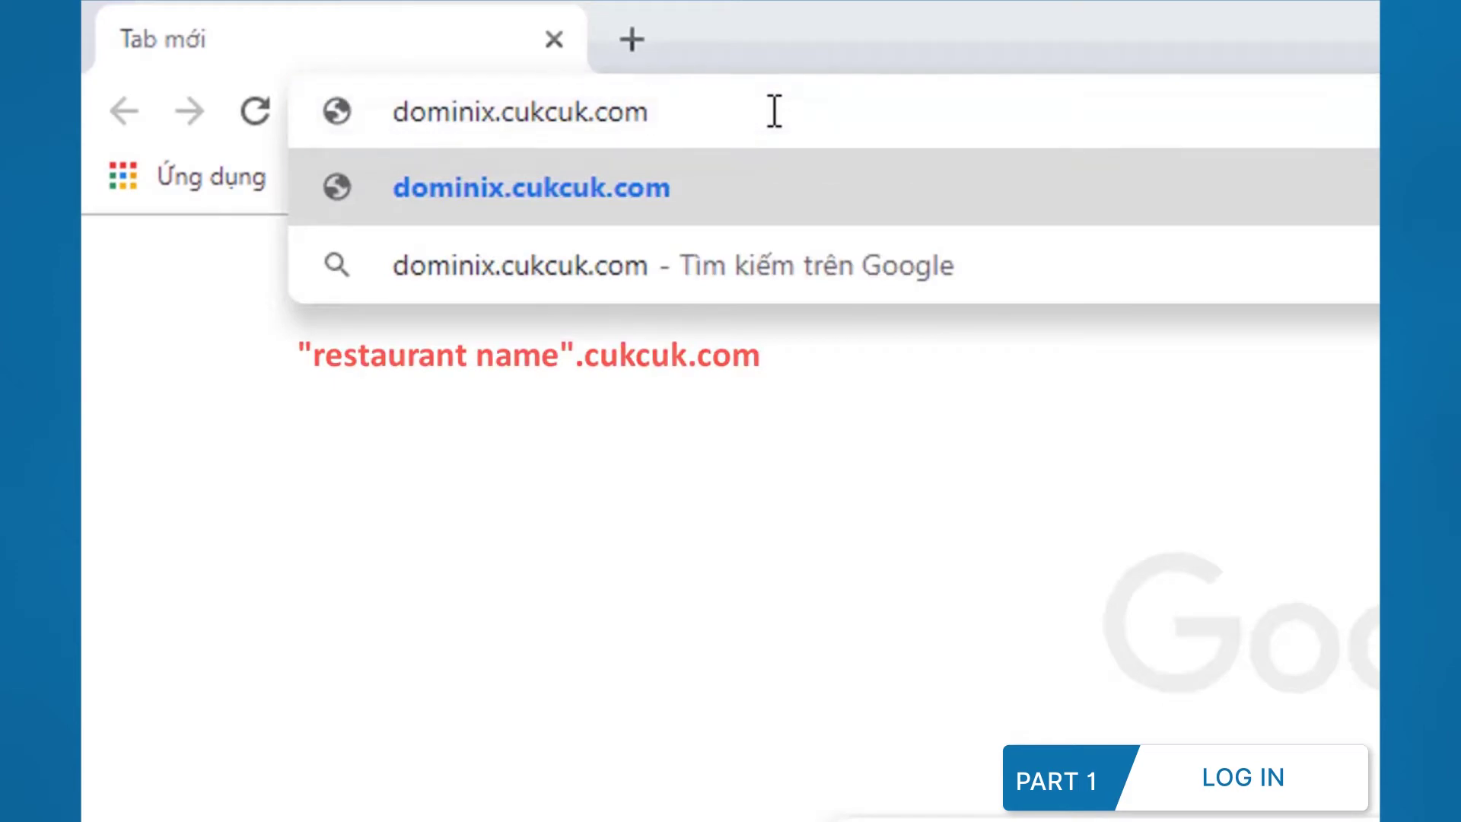
# Step: Load the login page, sign in, and scroll through the General report dashboard charts
pyautogui.click(773, 184)
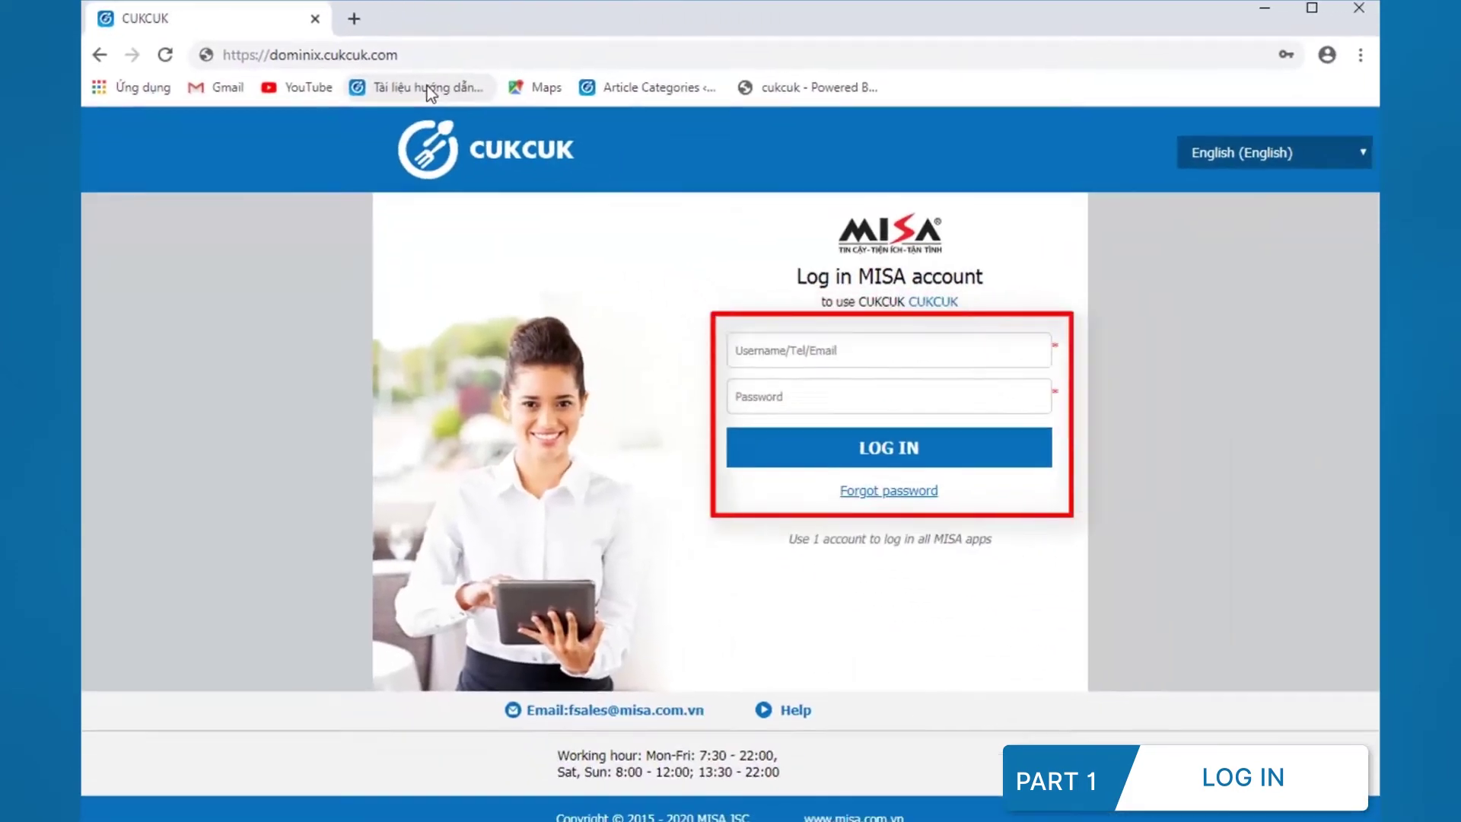
pyautogui.click(806, 346)
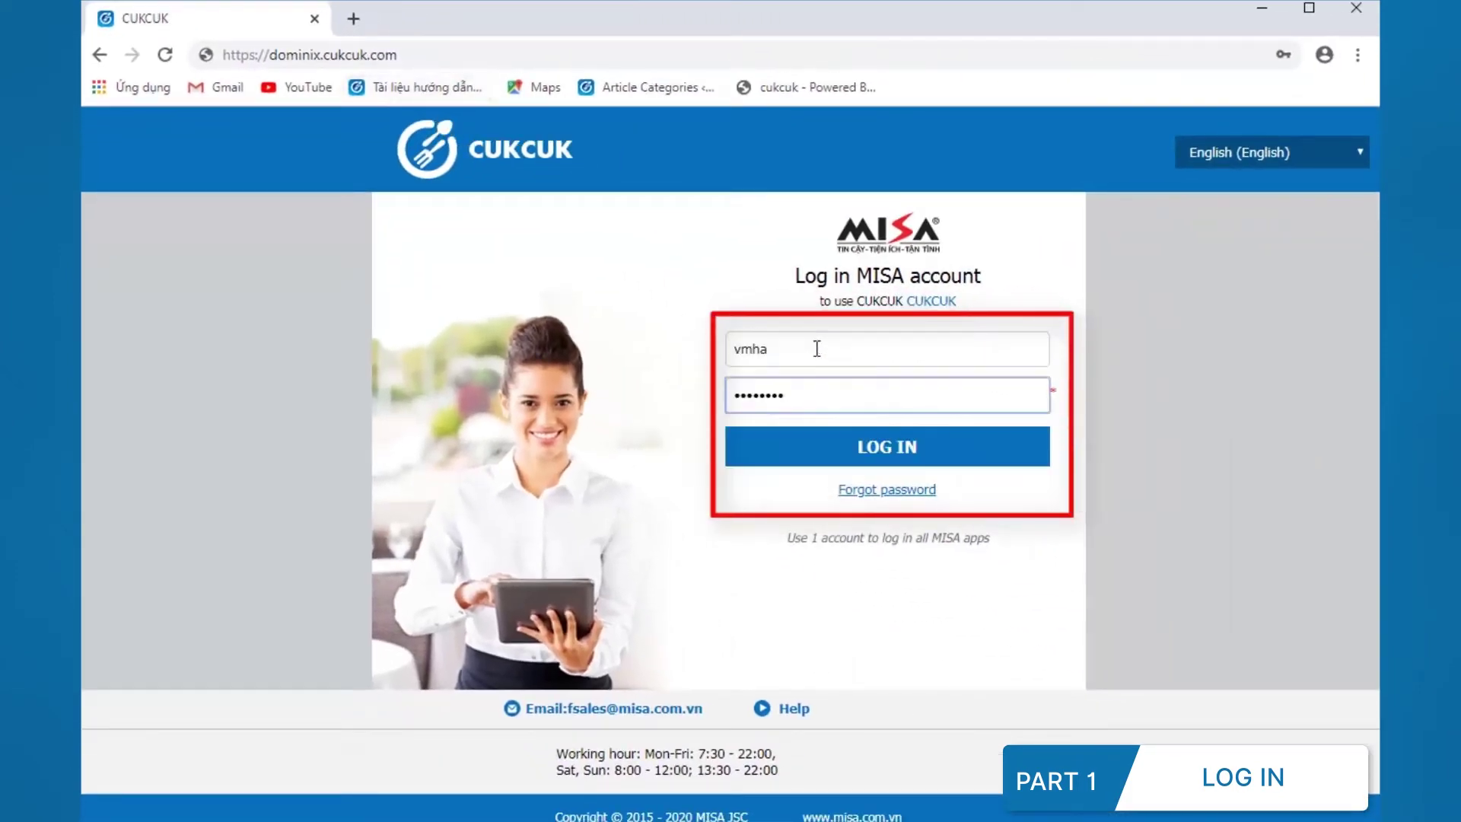
pyautogui.click(861, 453)
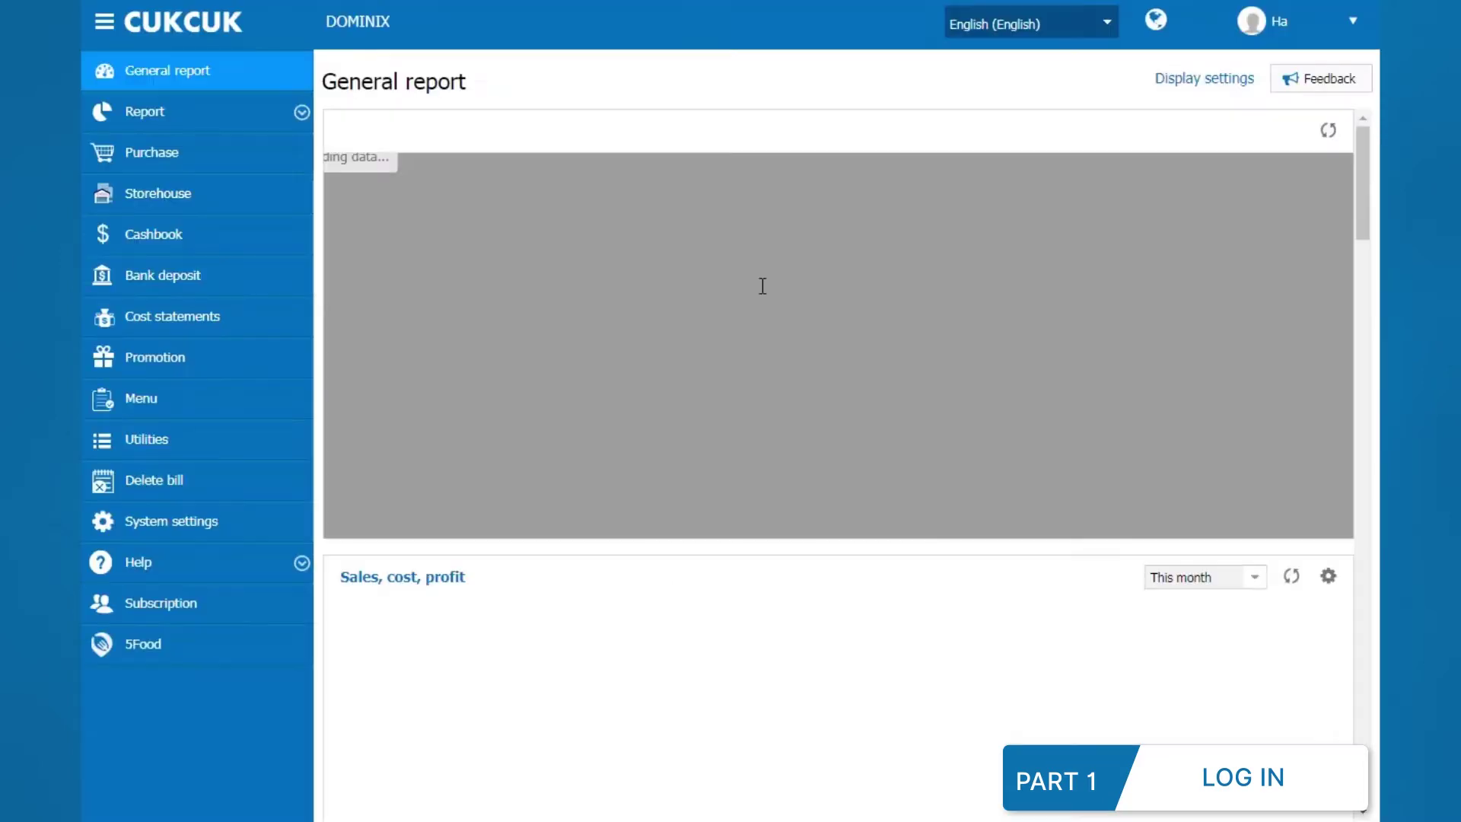
pyautogui.scroll(-9, 762, 286)
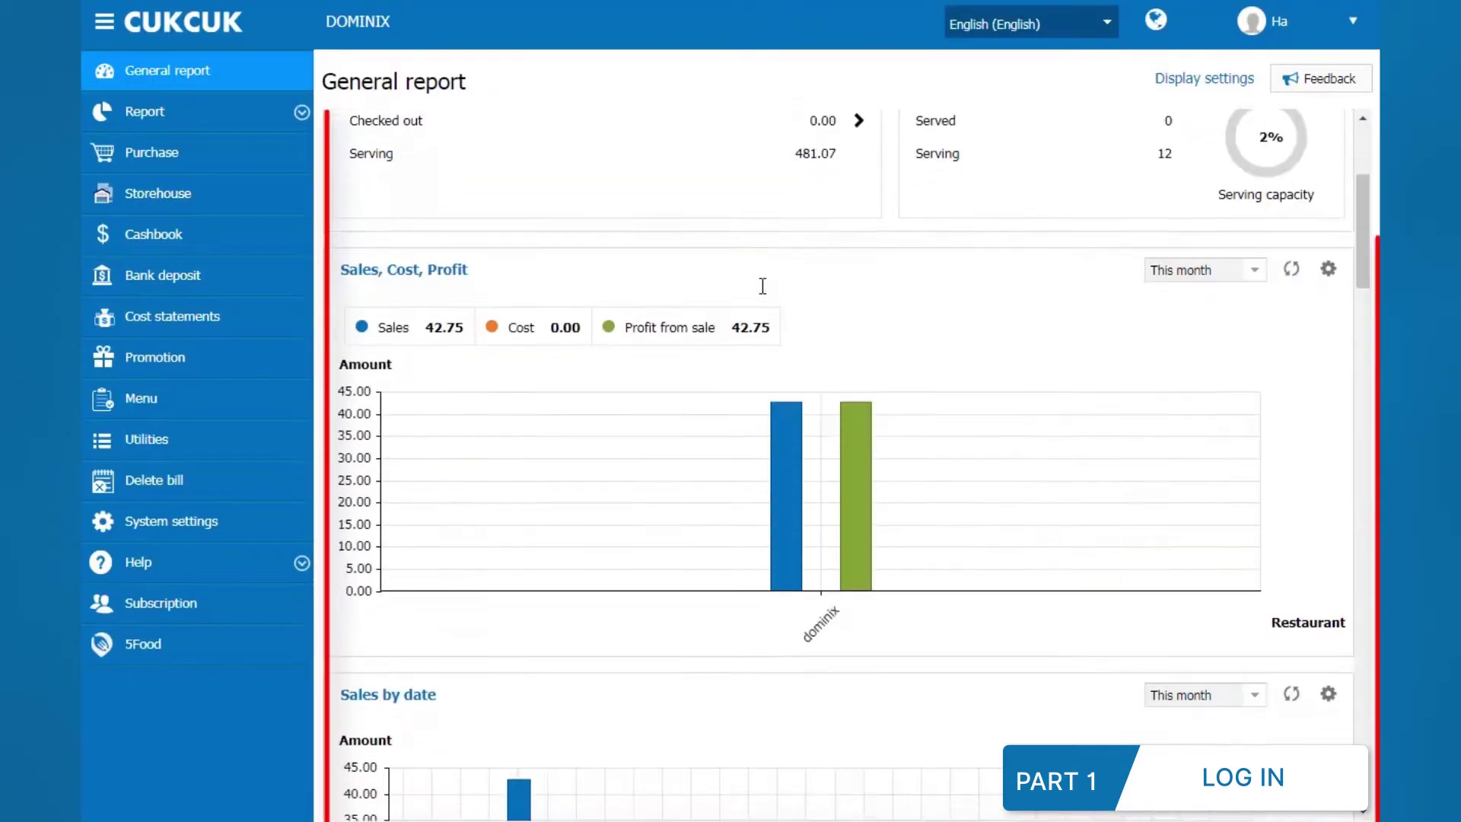
pyautogui.scroll(-15, 763, 286)
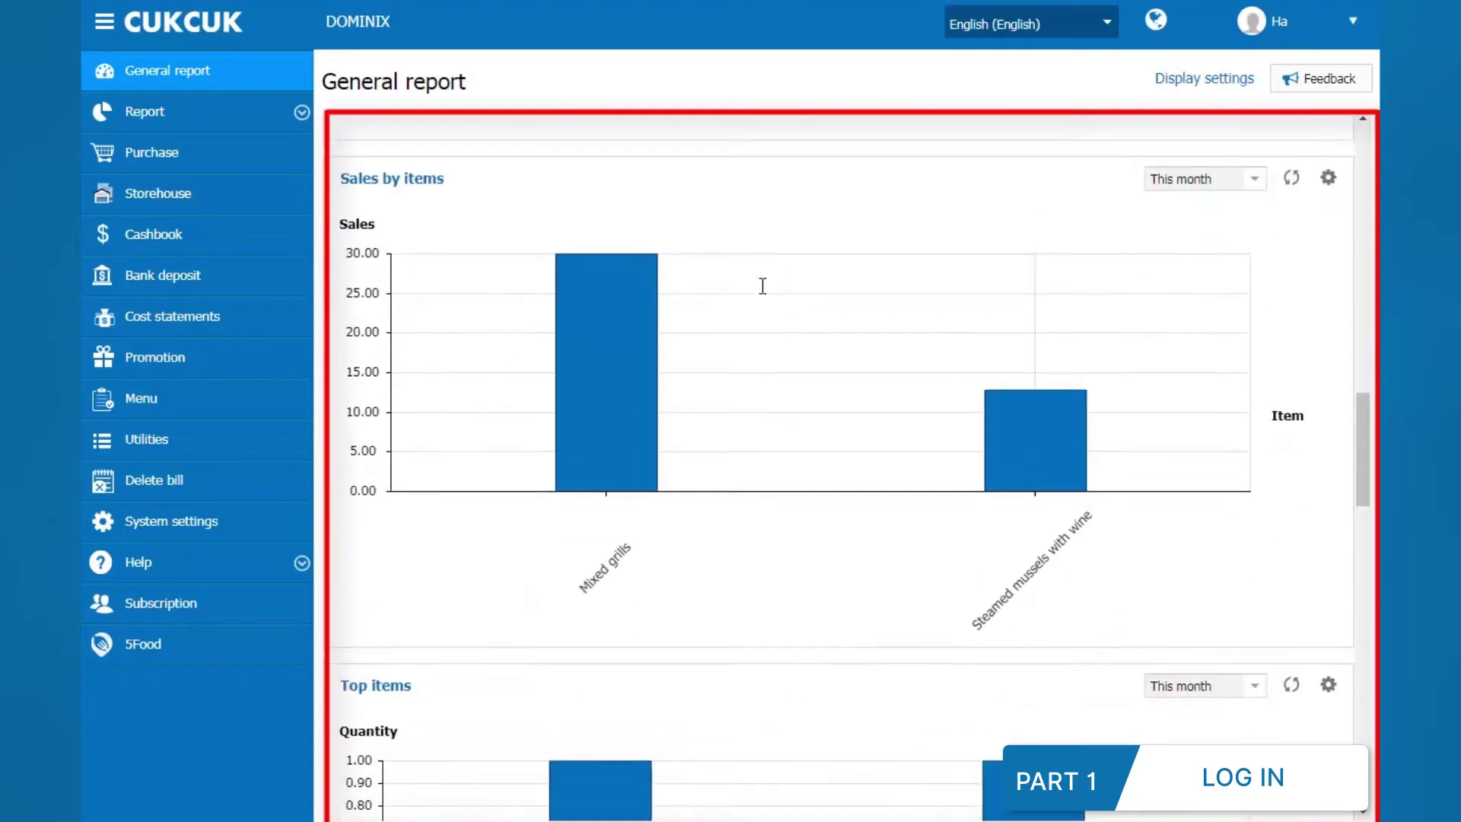
pyautogui.scroll(-12, 762, 286)
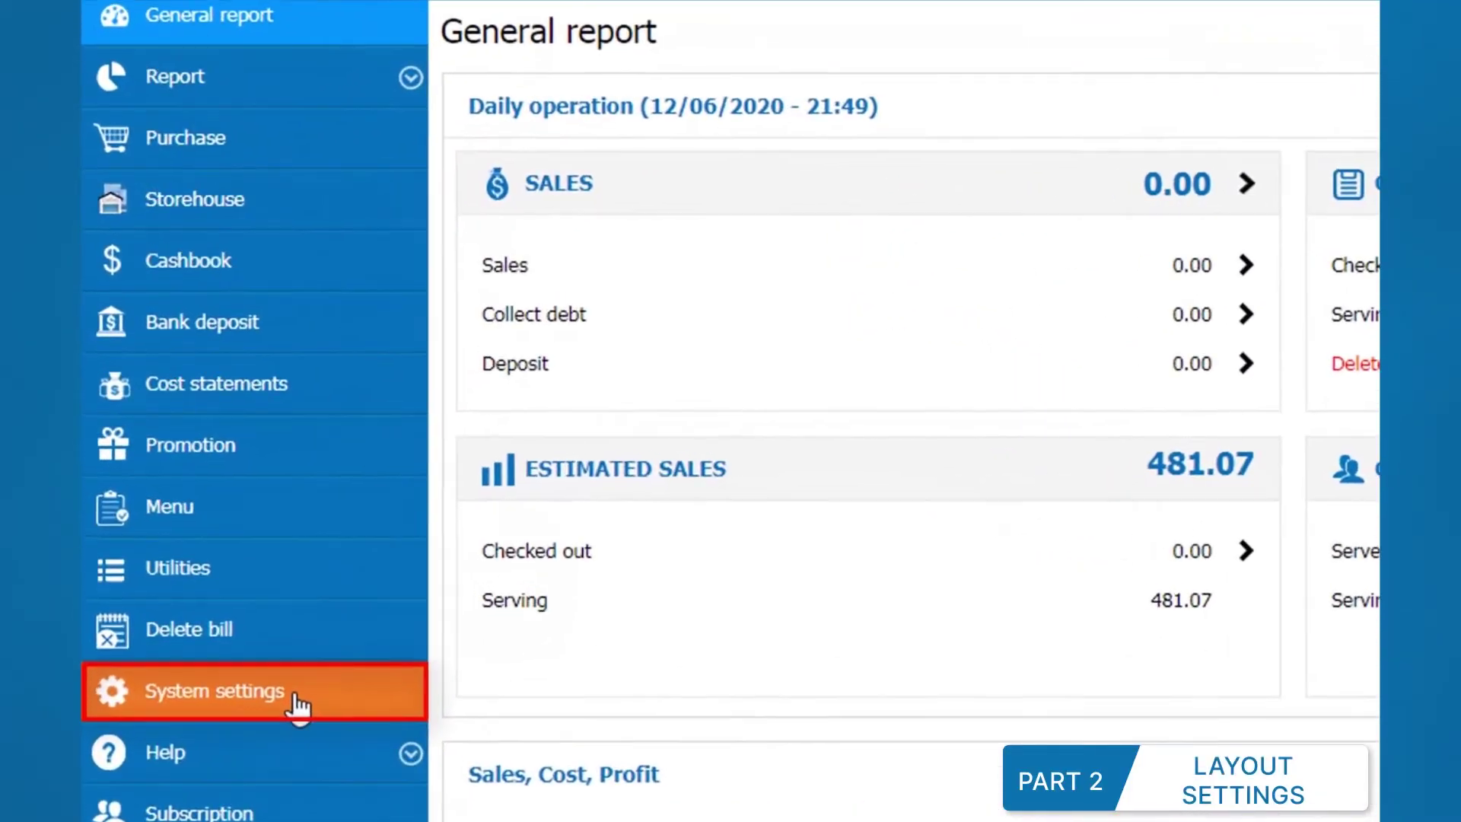
# Step: In Layout, quick-create areas VIP 1 and VIP 2 with 6 tables each using Template 2
pyautogui.click(299, 706)
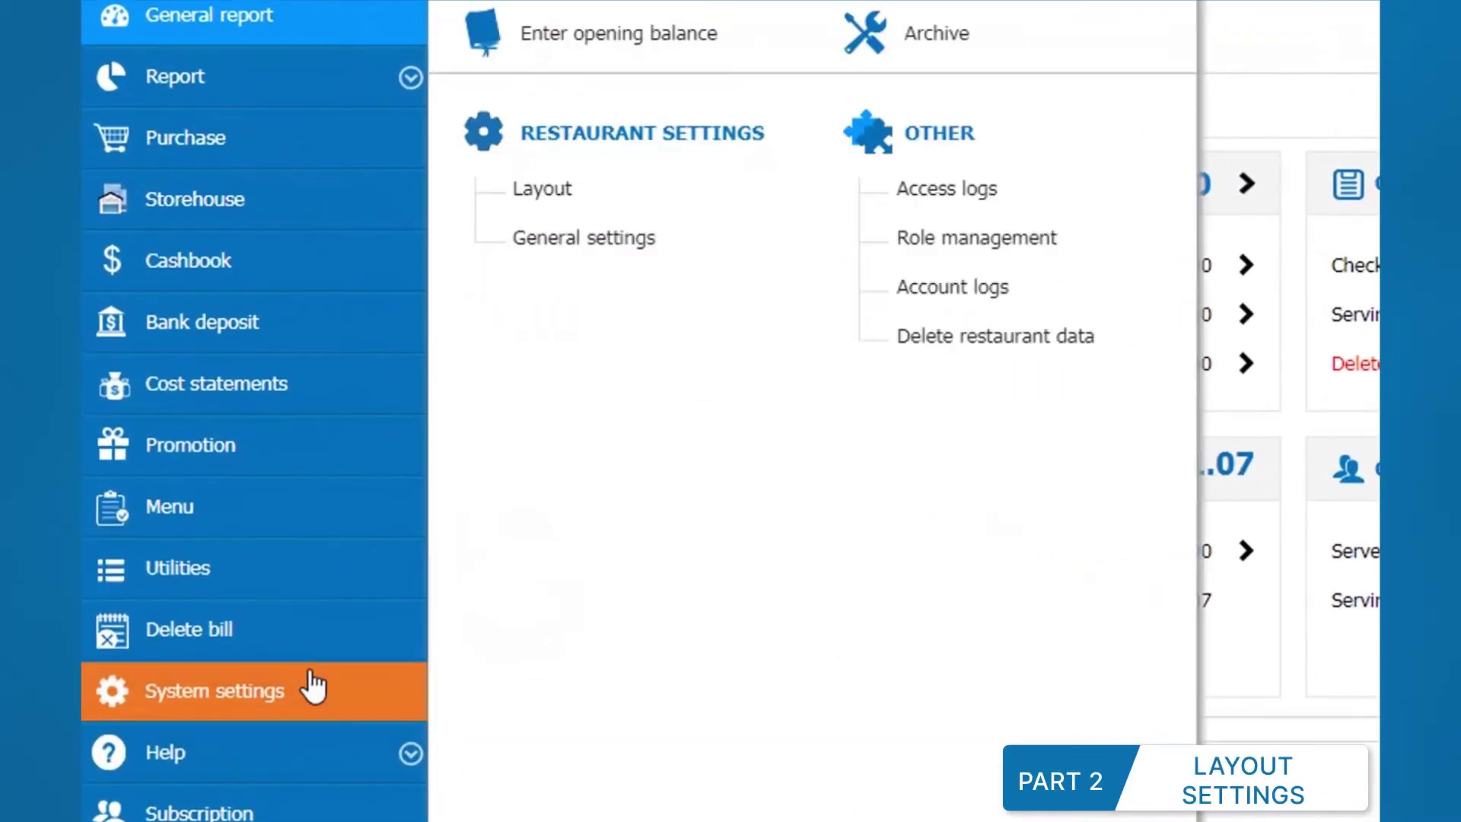
pyautogui.click(544, 213)
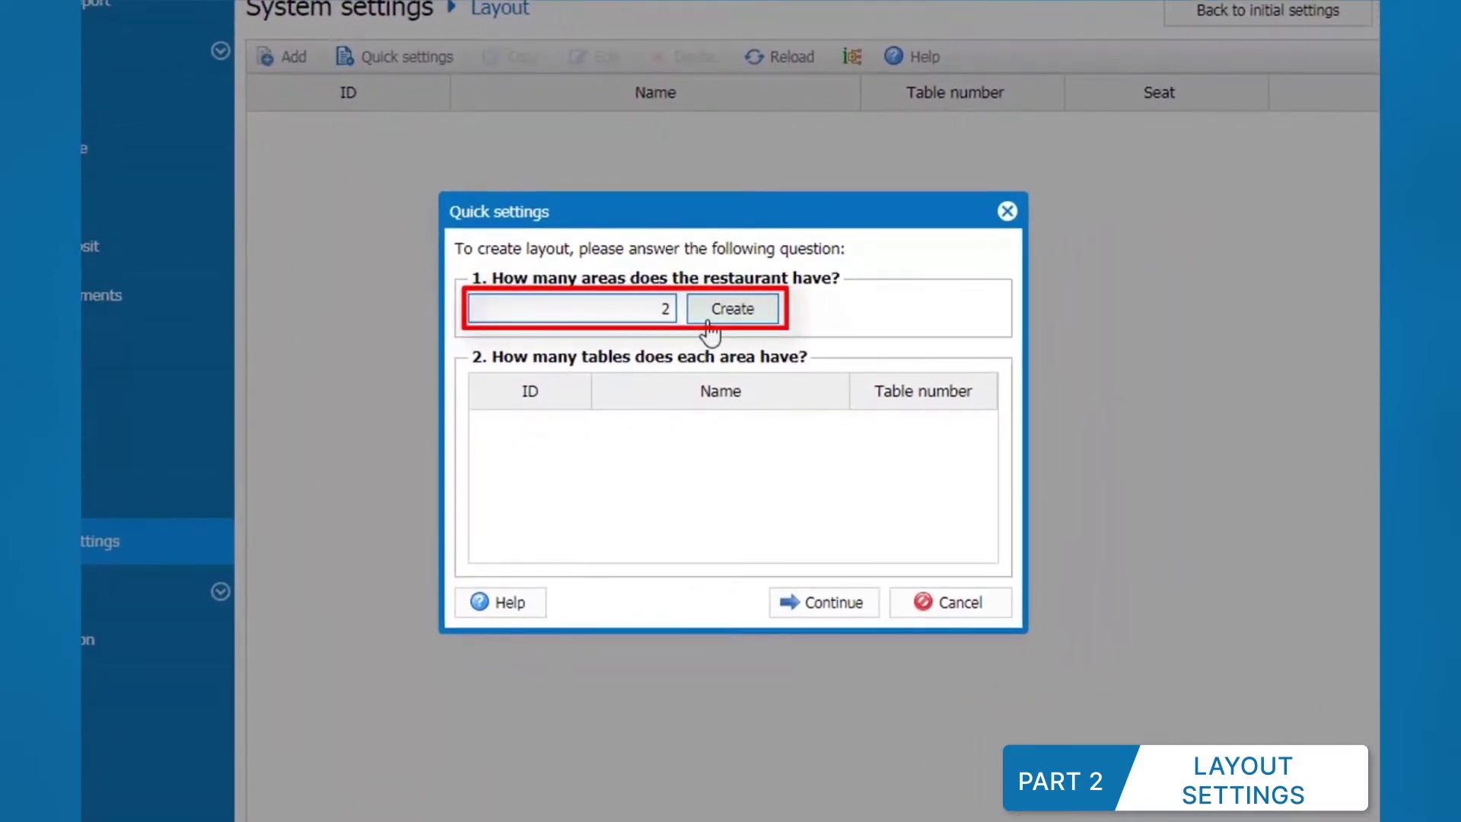
pyautogui.click(709, 329)
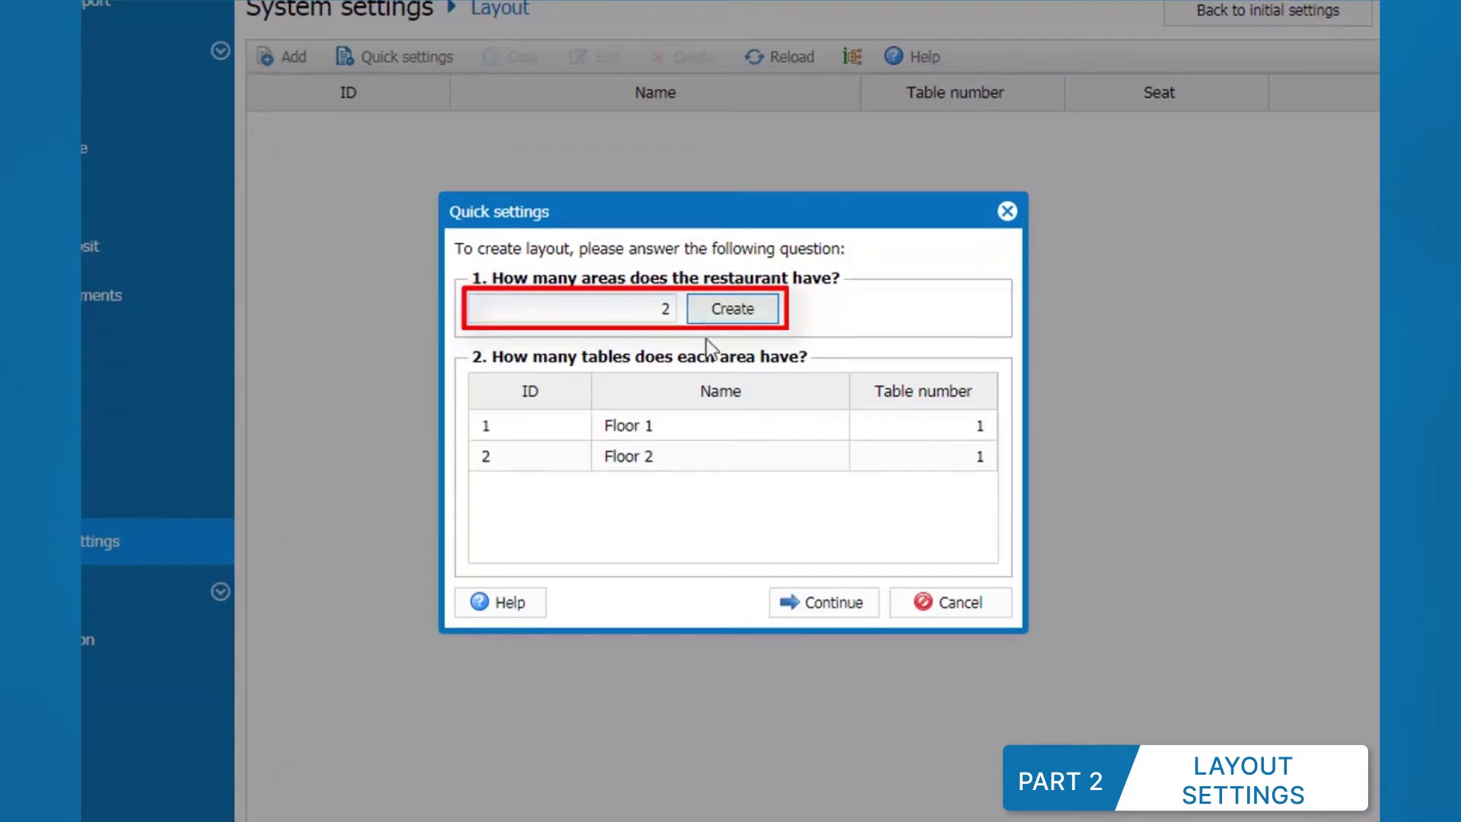
pyautogui.click(679, 421)
pyautogui.write('VIP ')
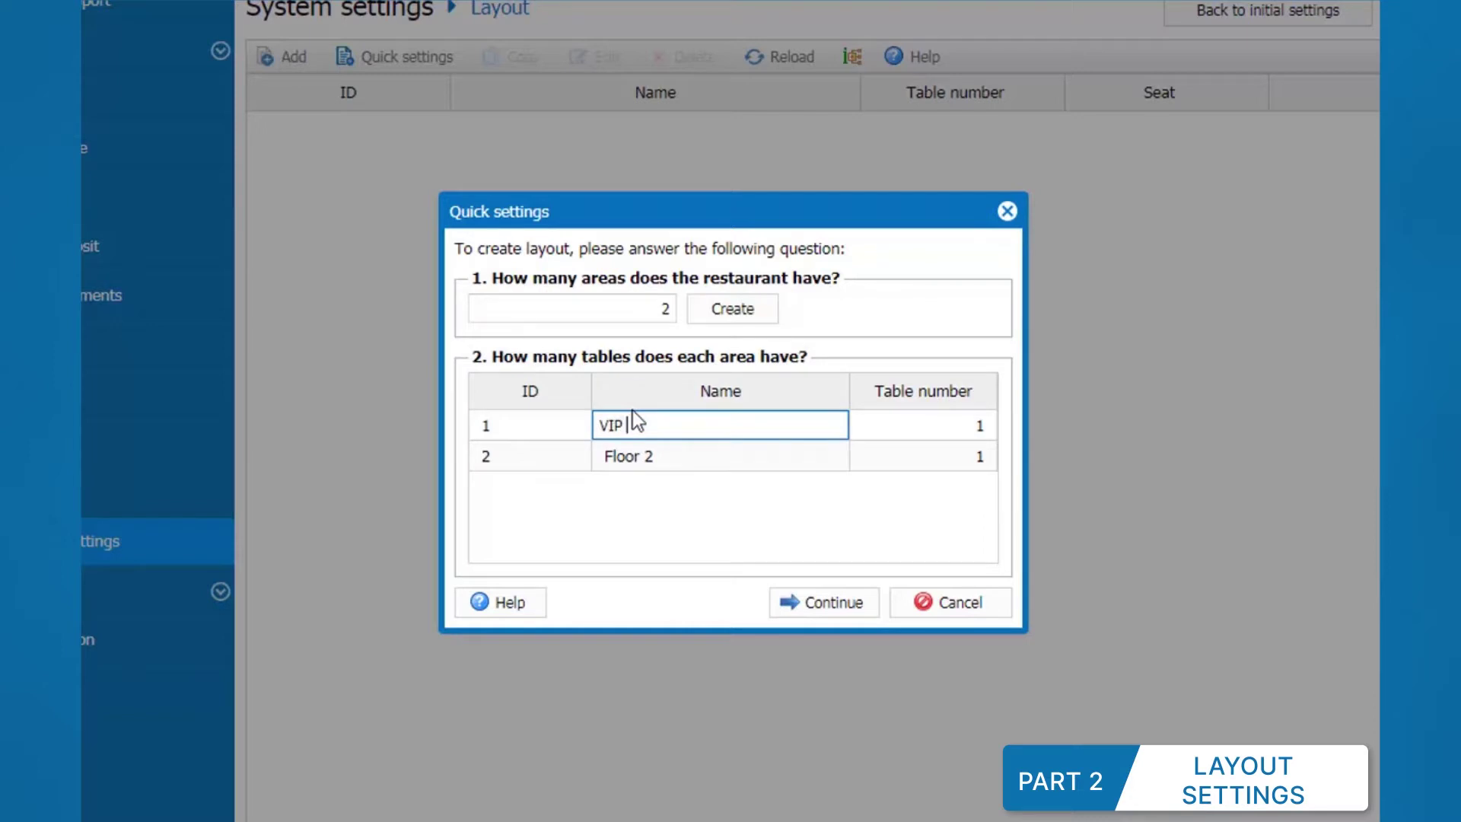
pyautogui.write('1')
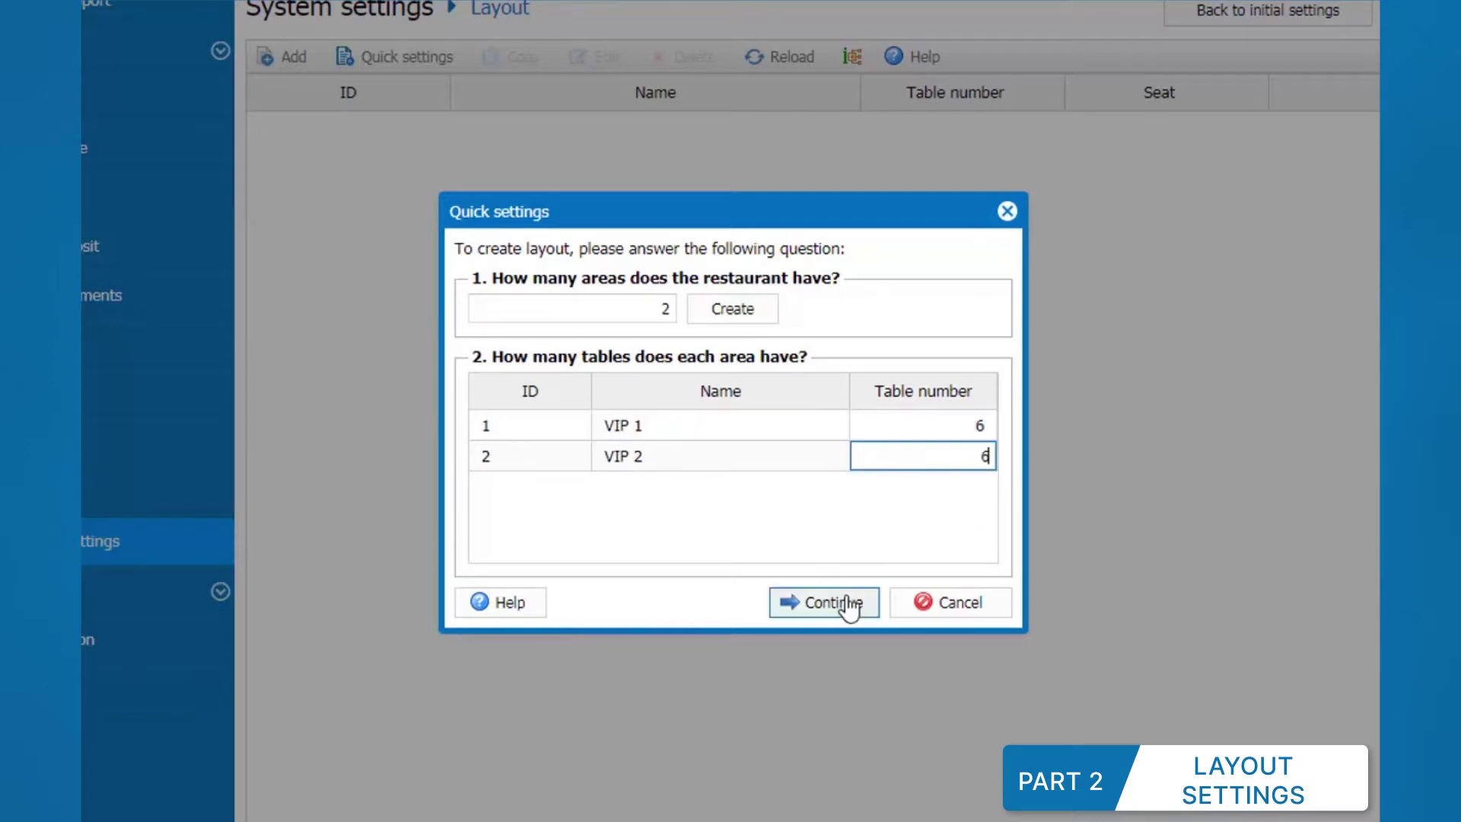
pyautogui.click(849, 607)
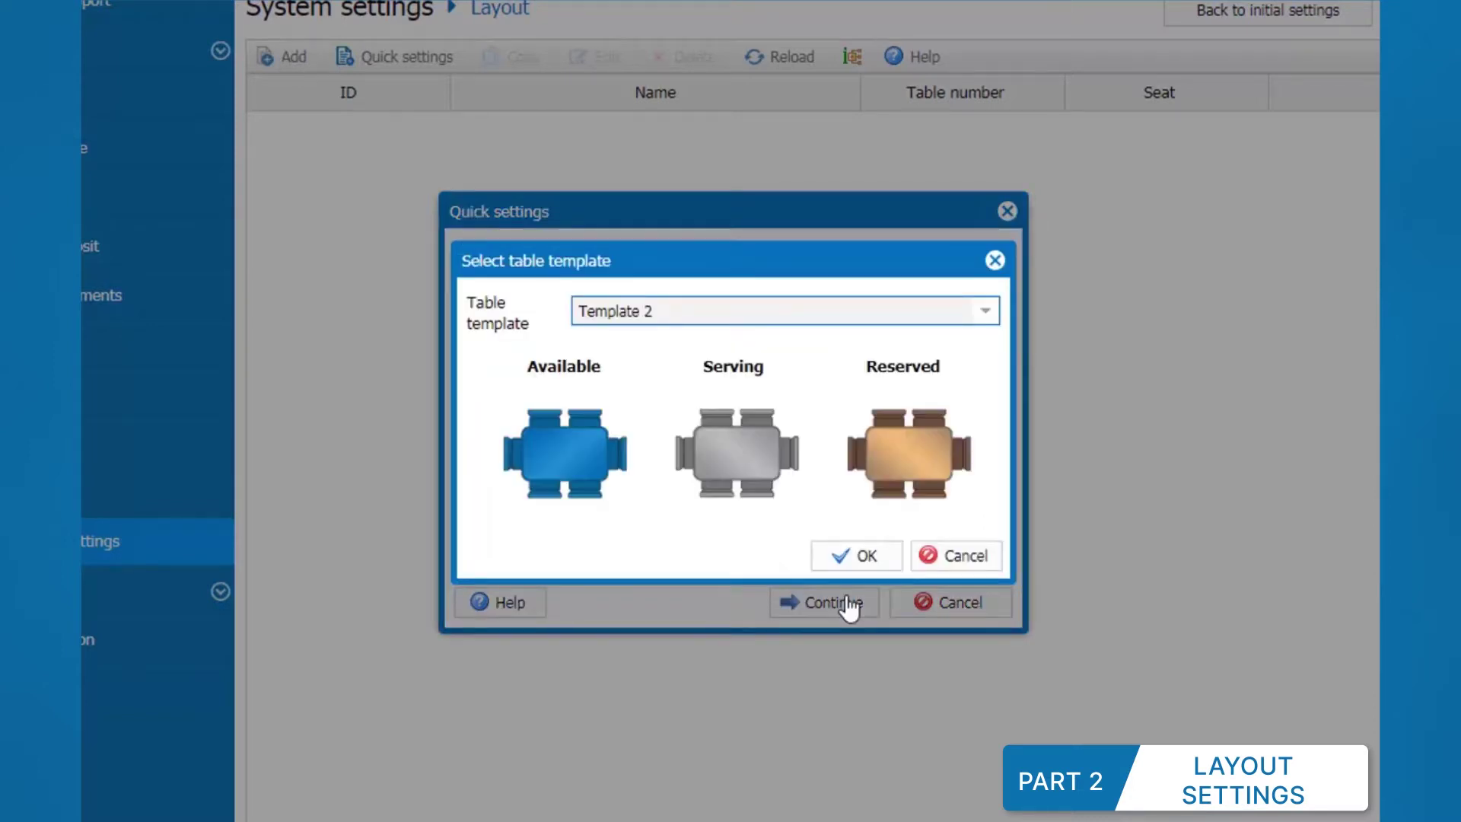
pyautogui.click(850, 558)
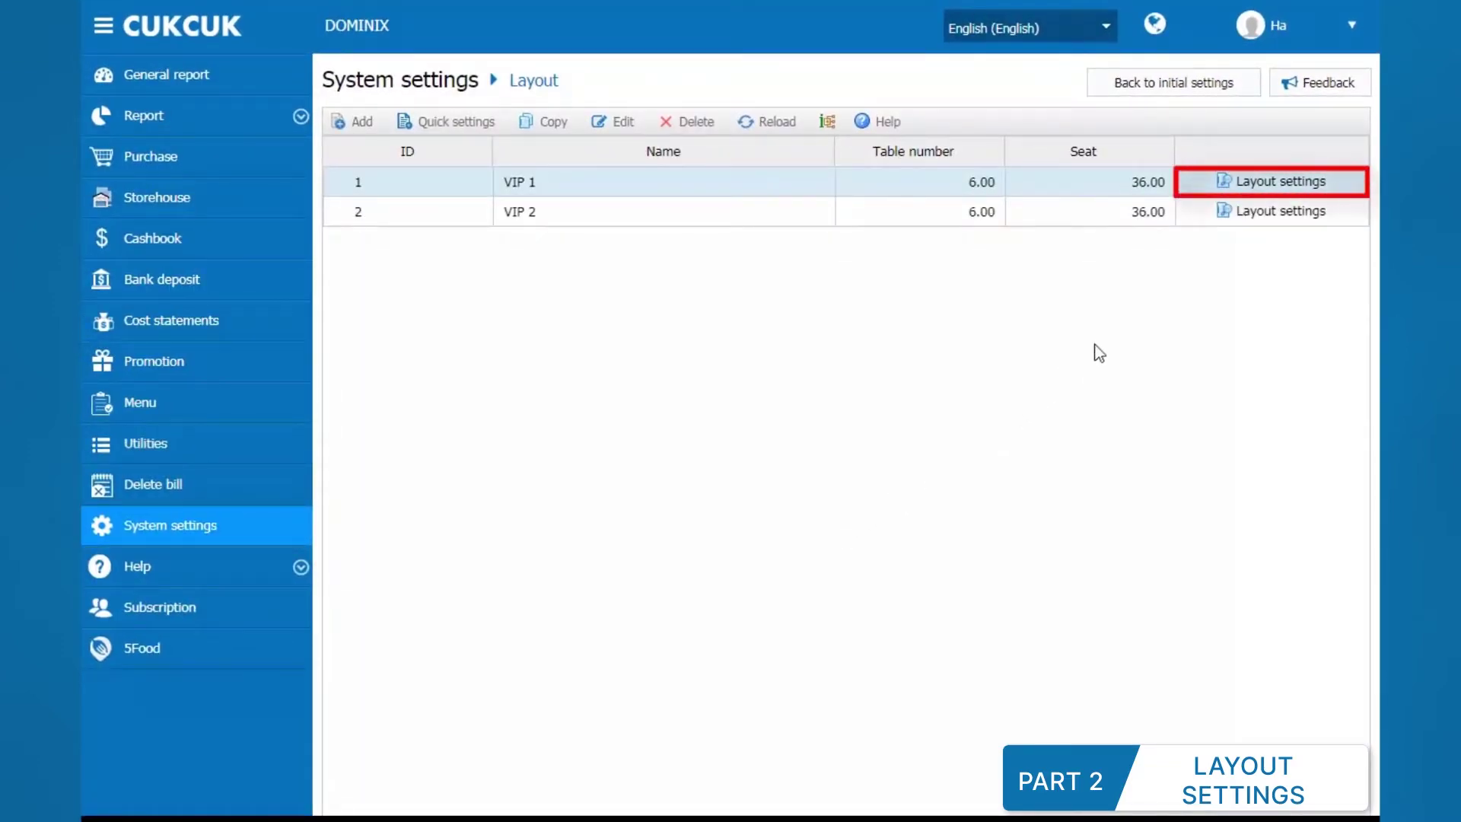
# Step: In VIP 1's floor plan, add a room renamed Kitchen and move table 106 beside table 101
pyautogui.click(1252, 188)
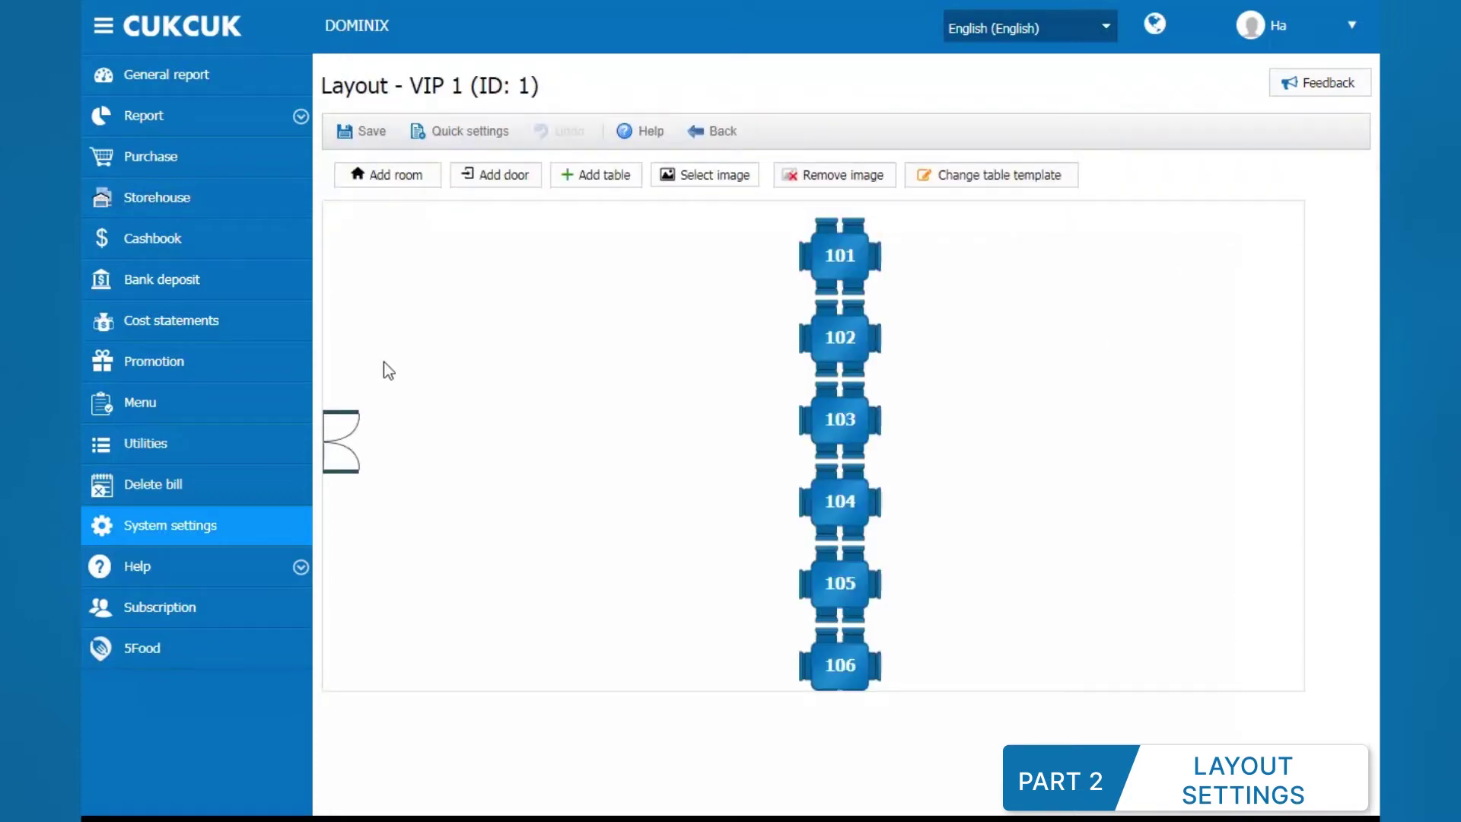
pyautogui.click(403, 181)
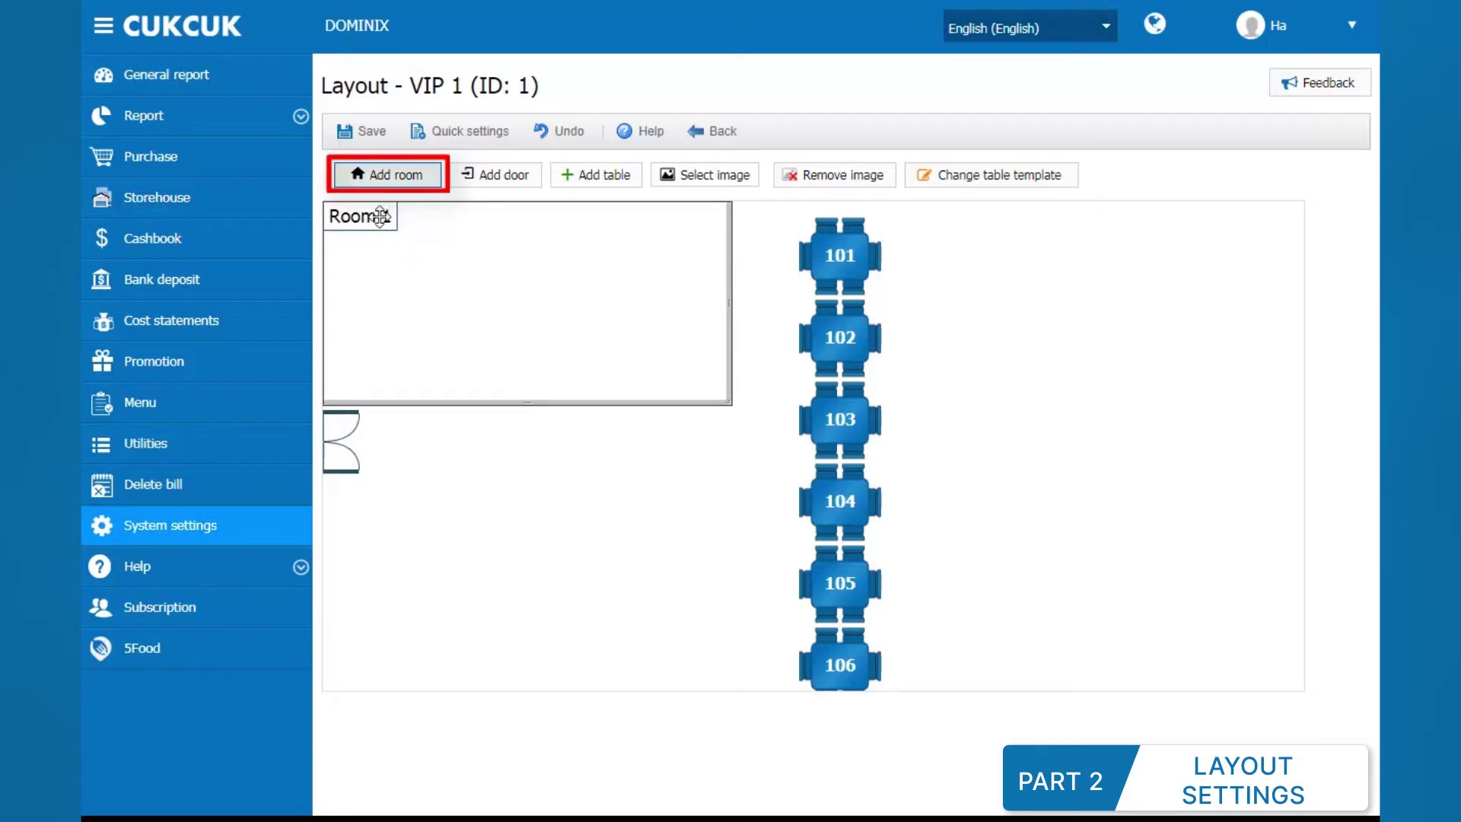
pyautogui.doubleClick(381, 213)
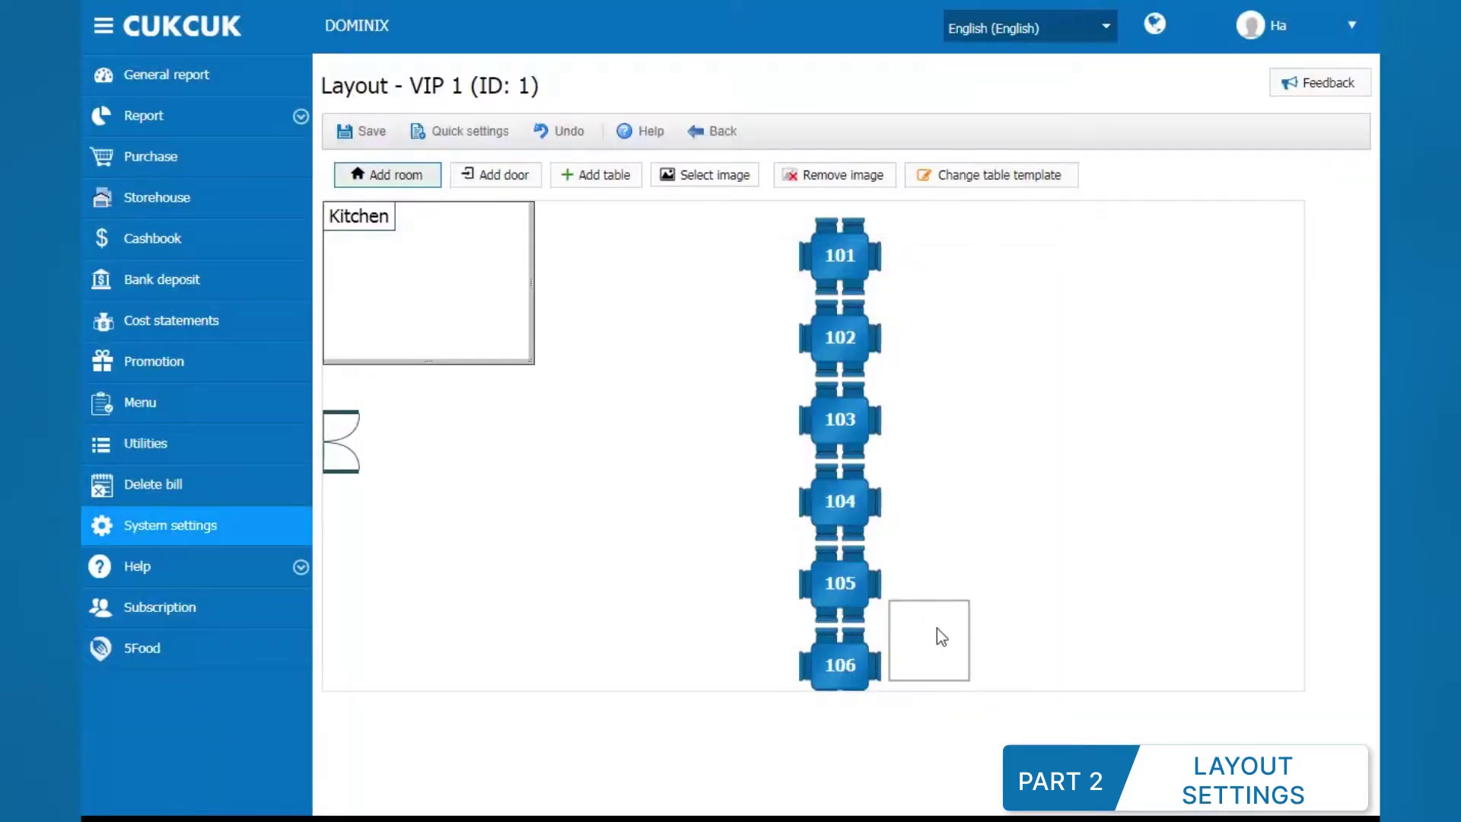
pyautogui.moveTo(941, 636); pyautogui.dragTo(972, 263)
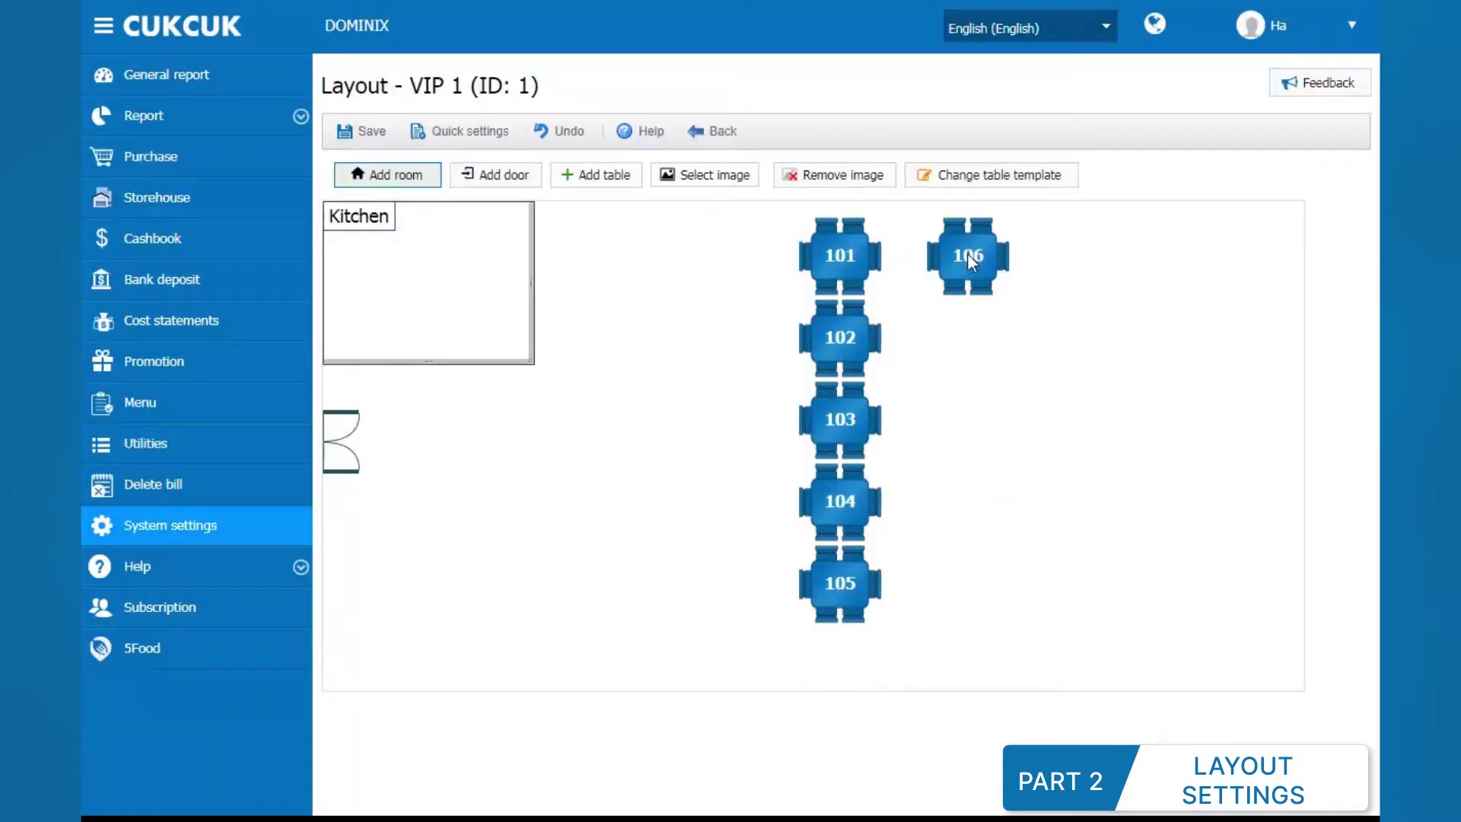
# Step: Renumber table 101 to 01, keeping it a square table
pyautogui.doubleClick(852, 256)
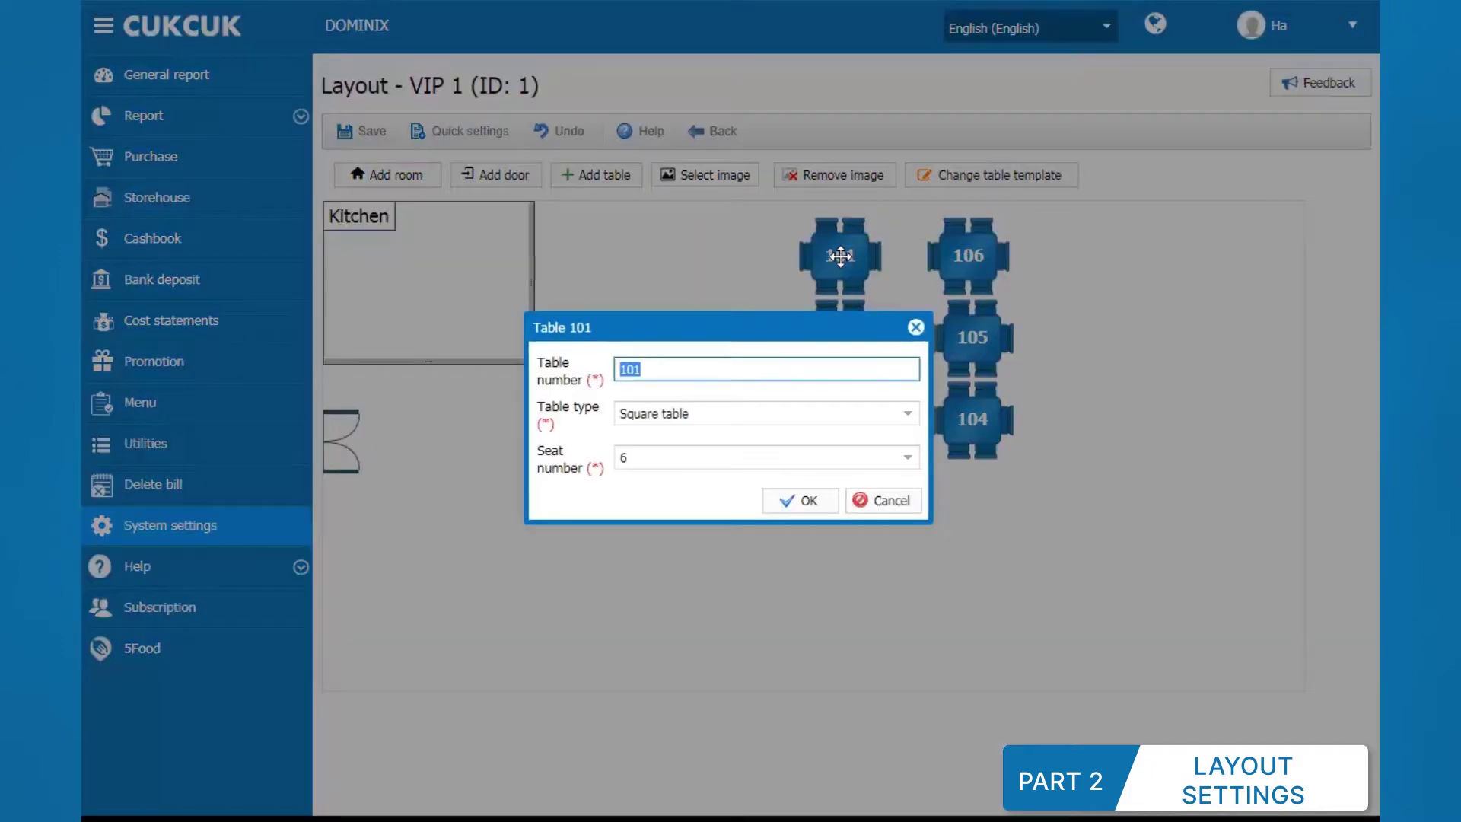
pyautogui.write('01')
pyautogui.click(907, 413)
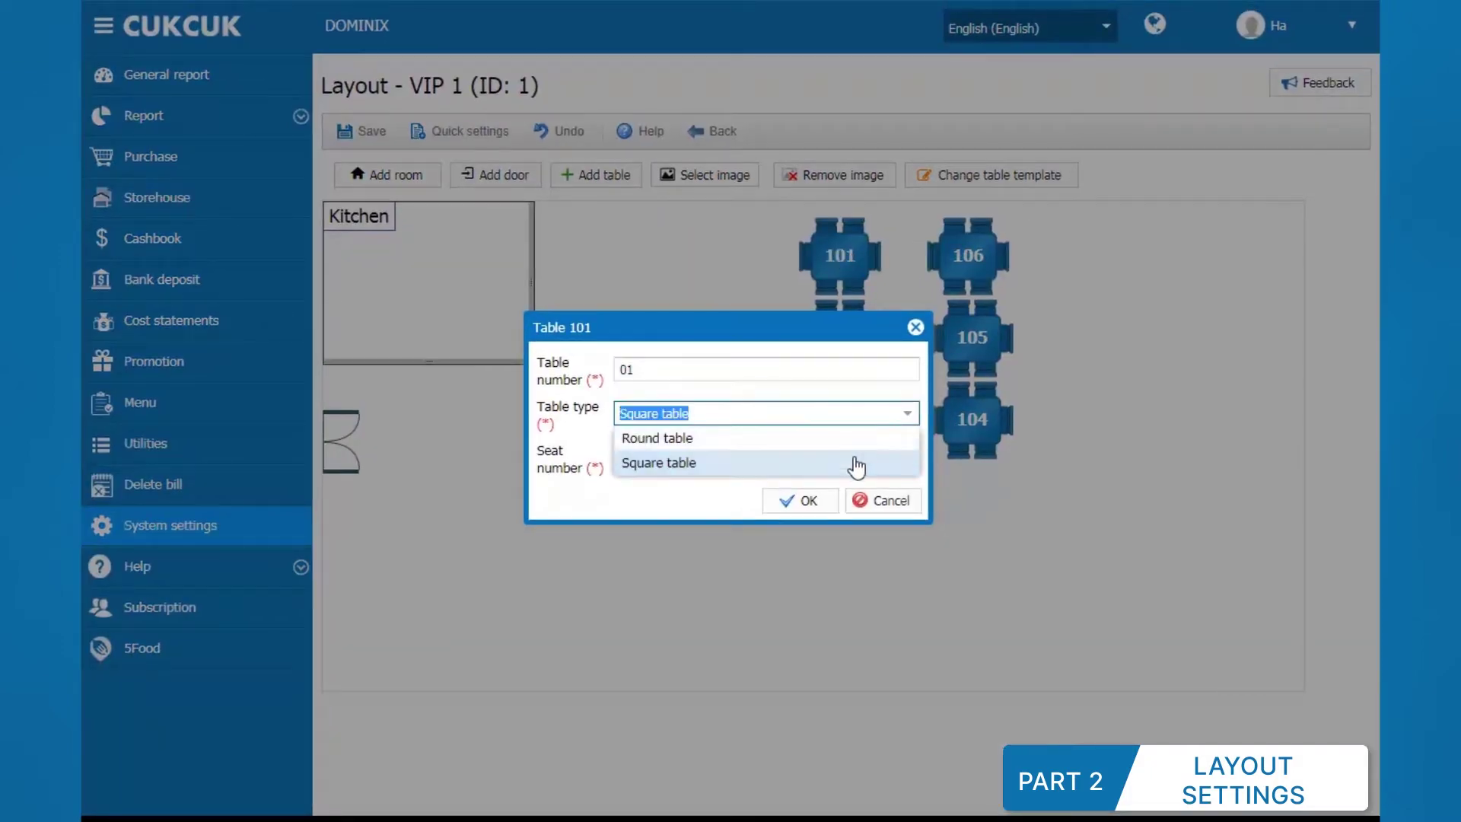
pyautogui.click(857, 461)
pyautogui.click(811, 500)
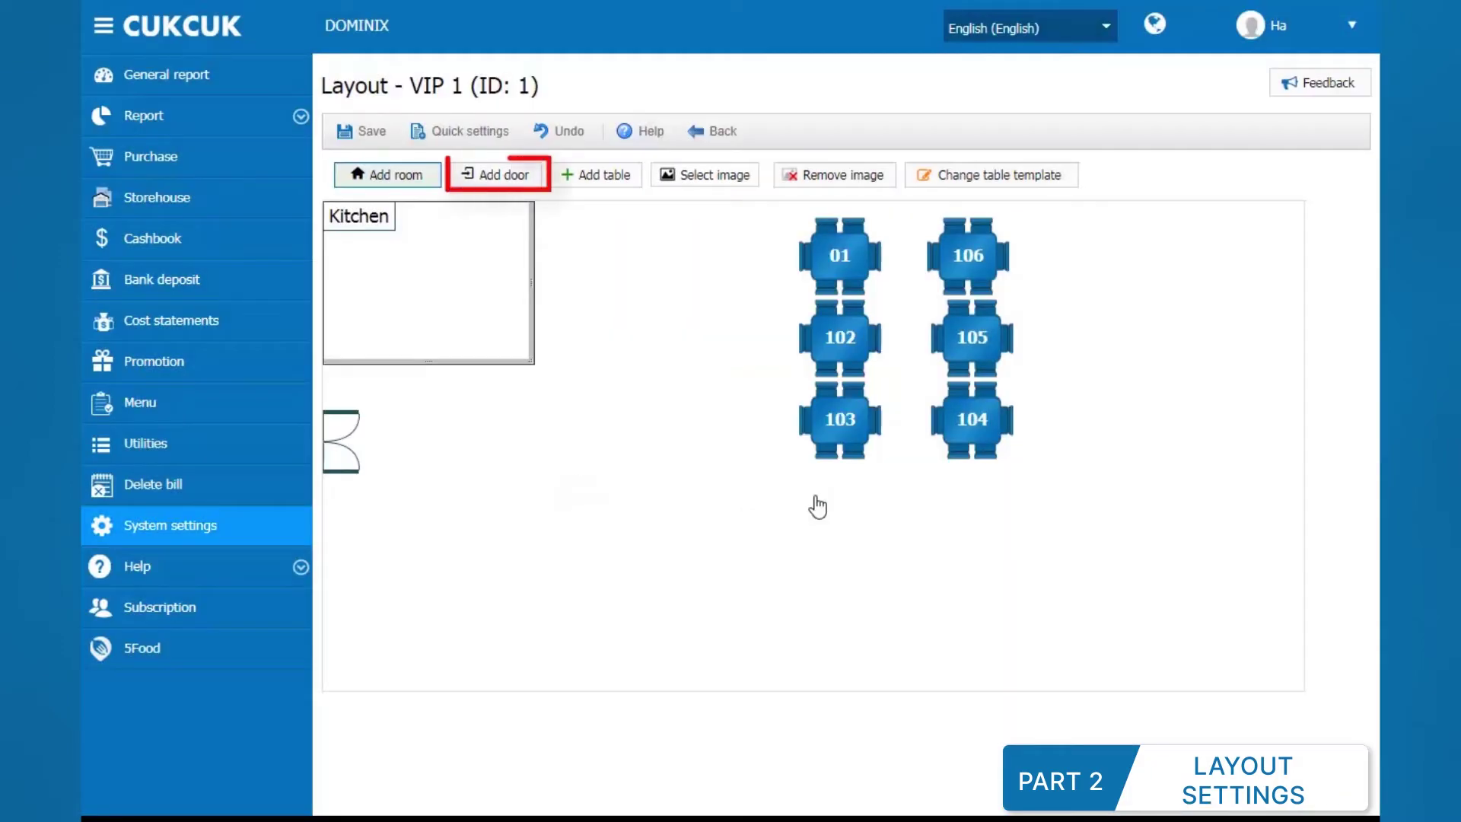
# Step: Add a door, then add a 4-seat table 107 and delete it again
pyautogui.click(504, 175)
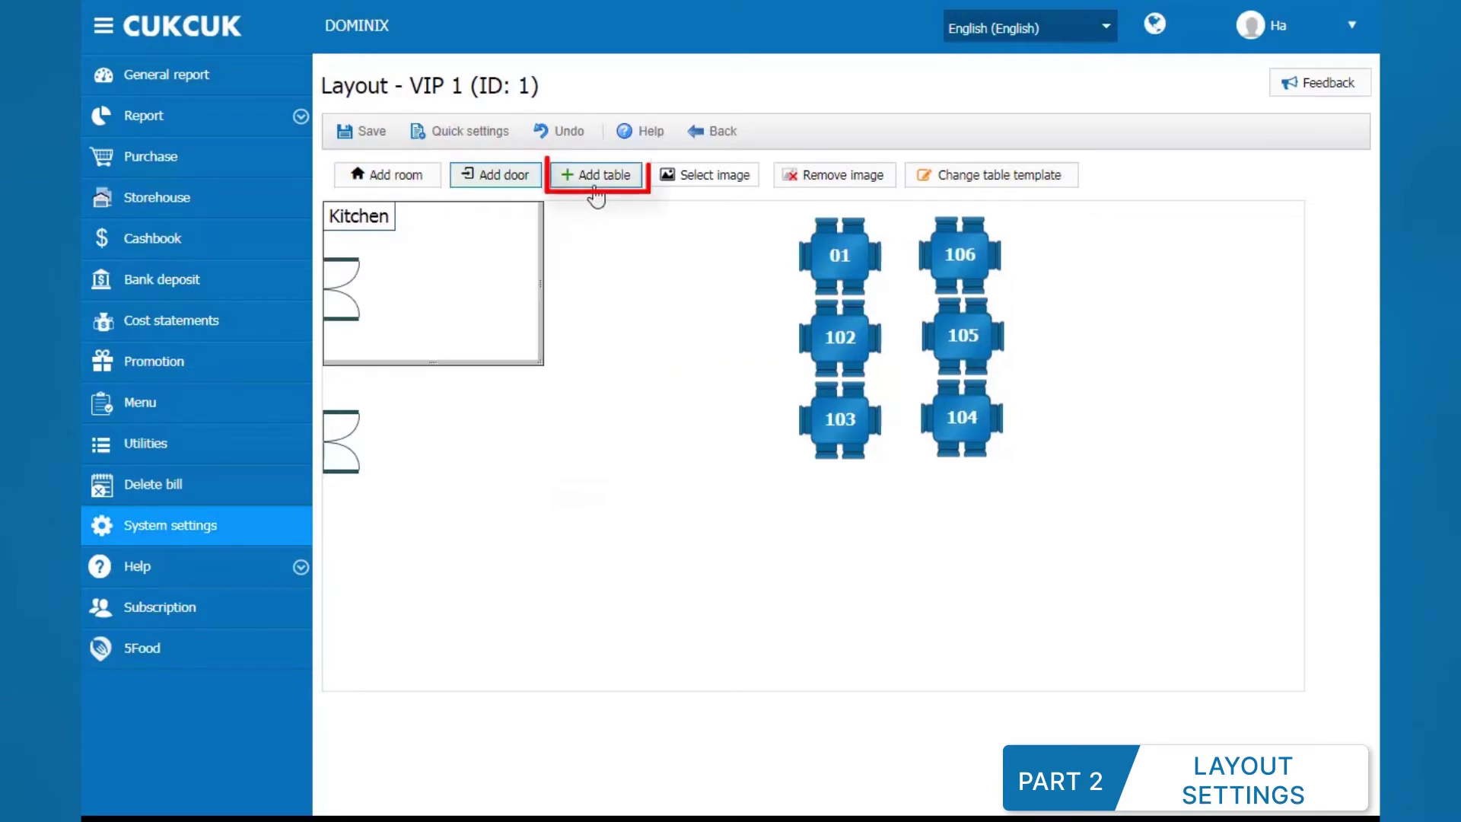
pyautogui.click(598, 174)
pyautogui.click(639, 352)
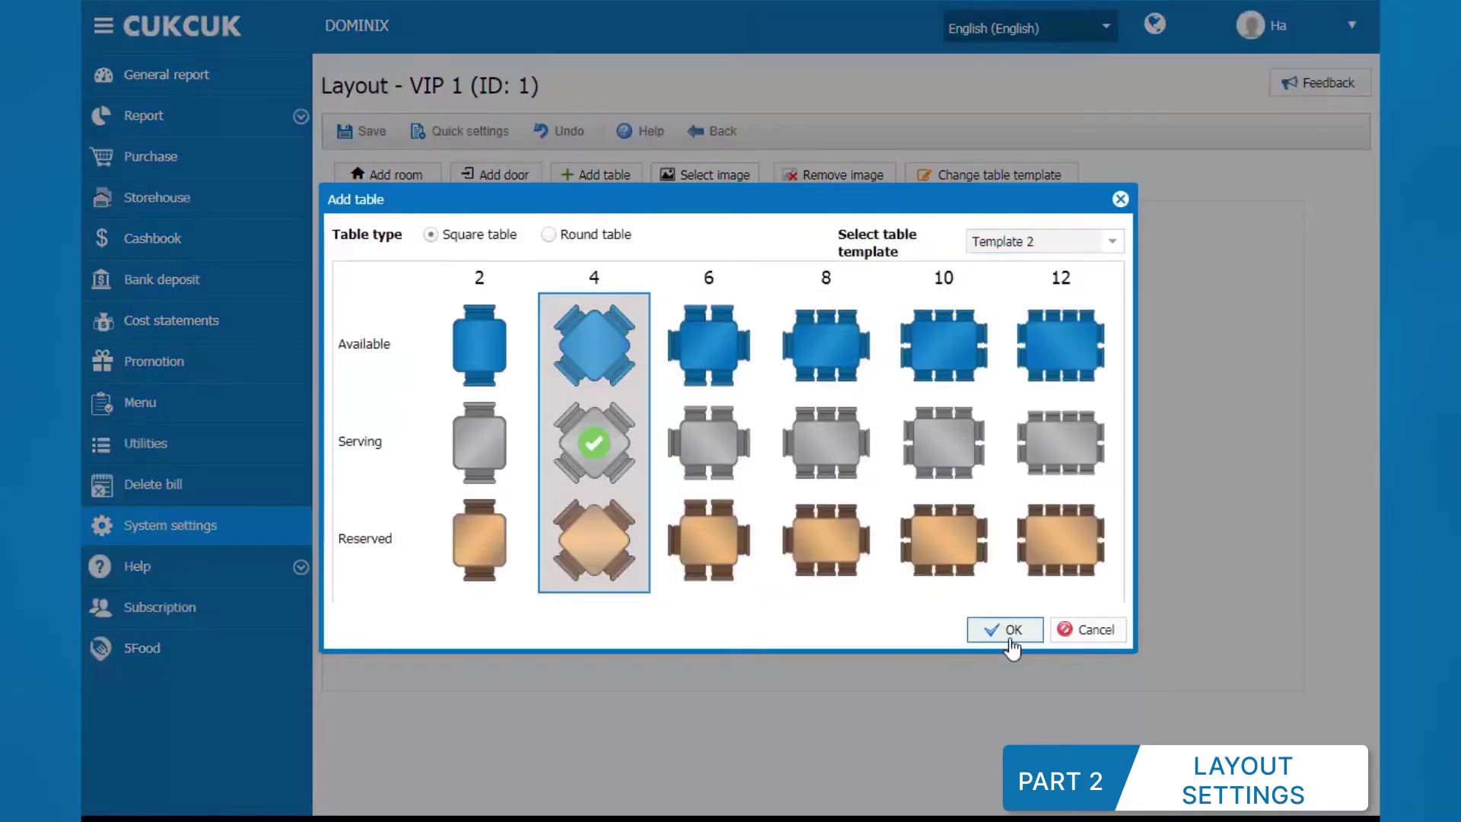
pyautogui.click(1005, 631)
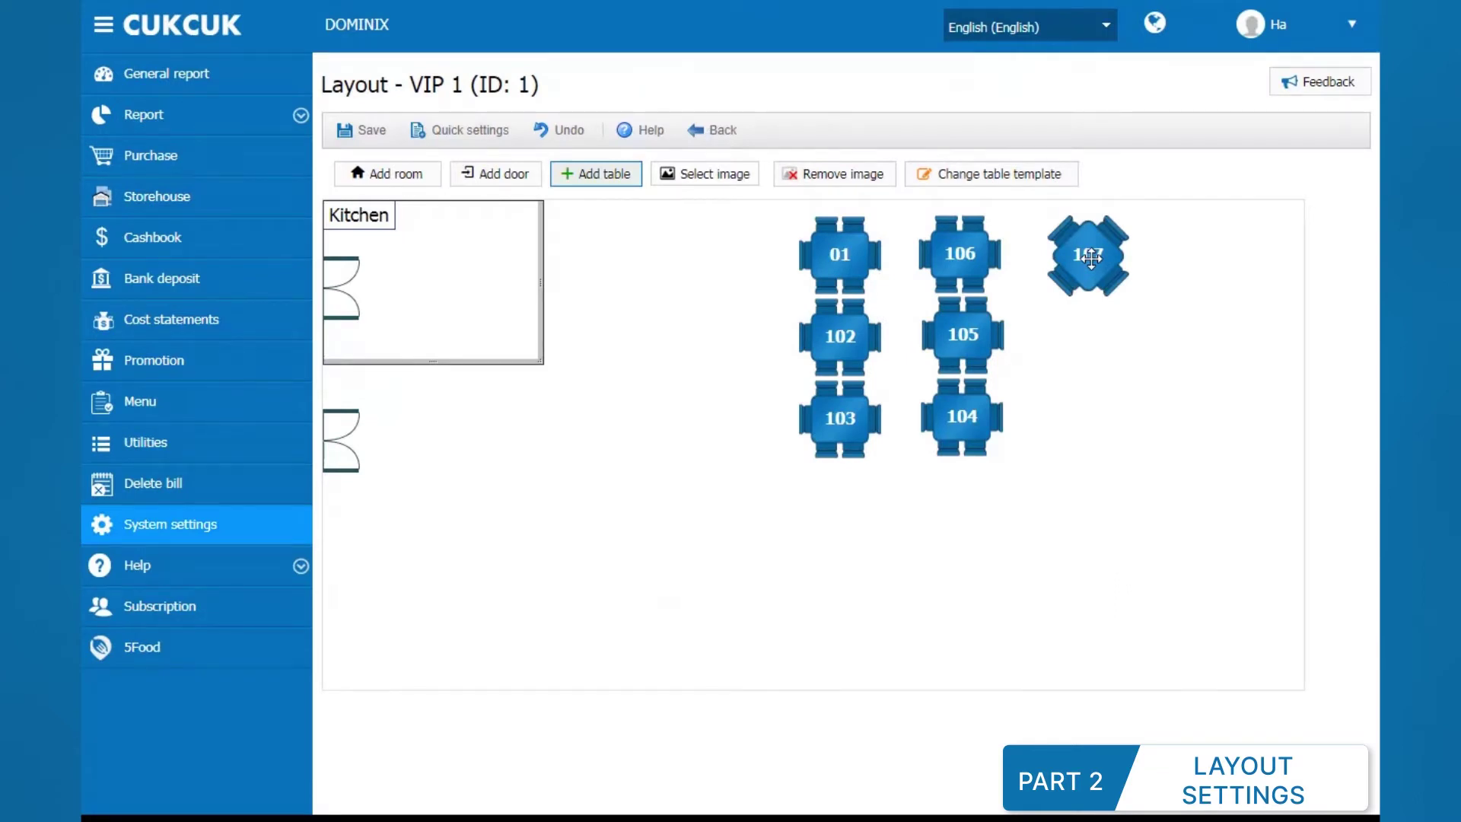
pyautogui.rightClick(1090, 257)
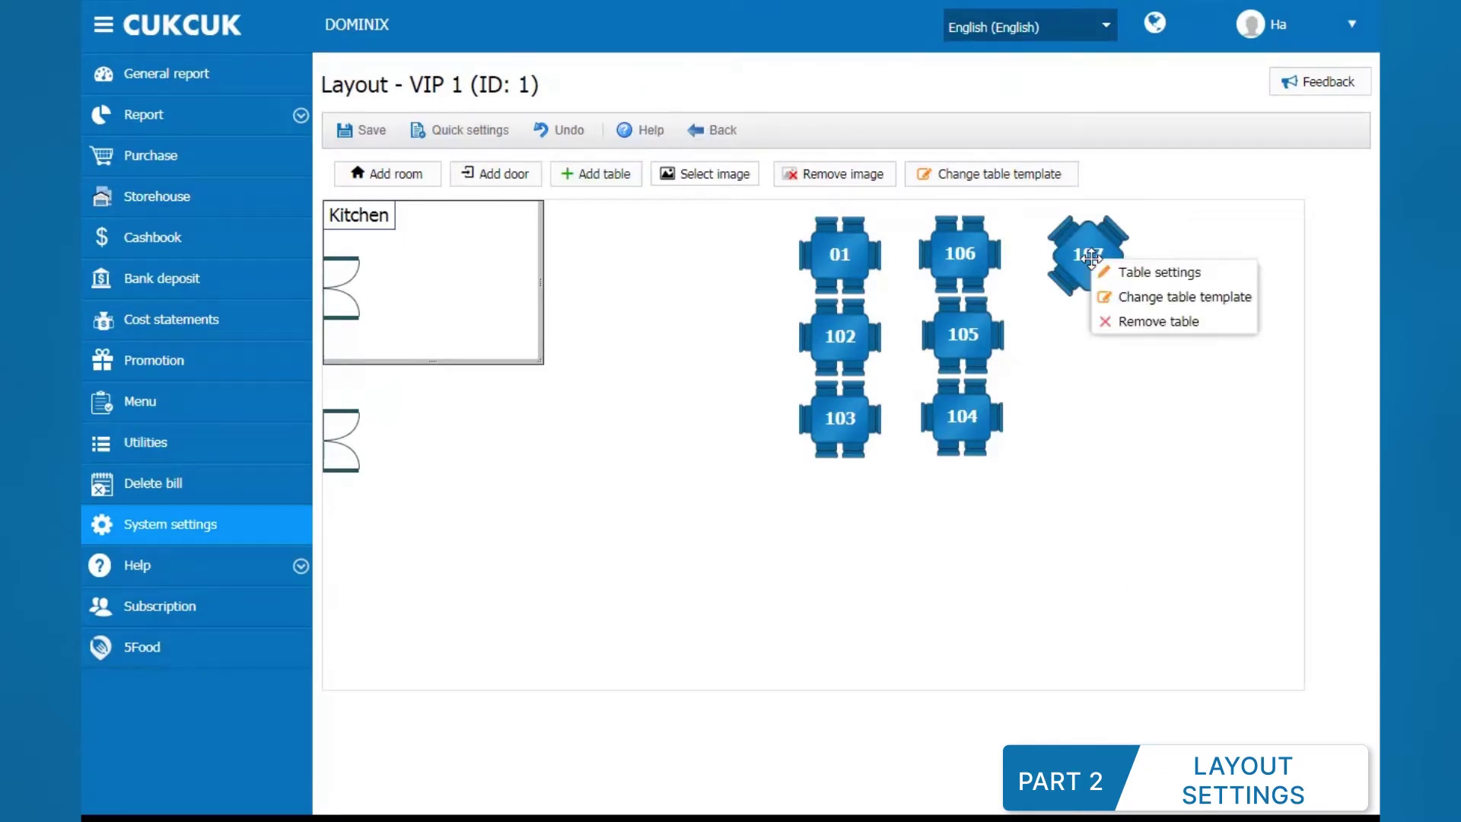
pyautogui.click(1115, 322)
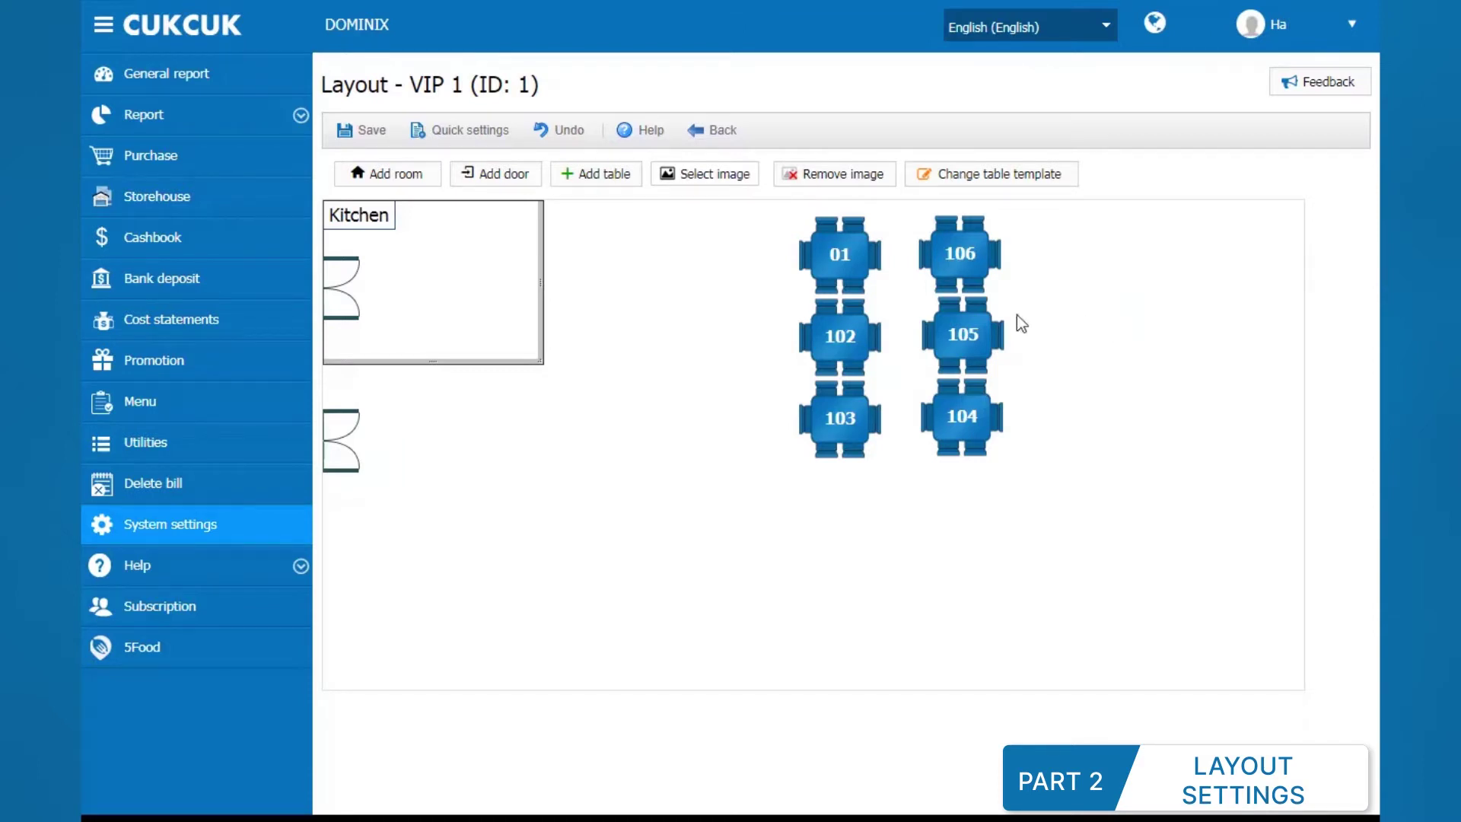
# Step: Save the VIP 1 floor plan, then add a new area named VIP 3 with ID 3
pyautogui.click(371, 133)
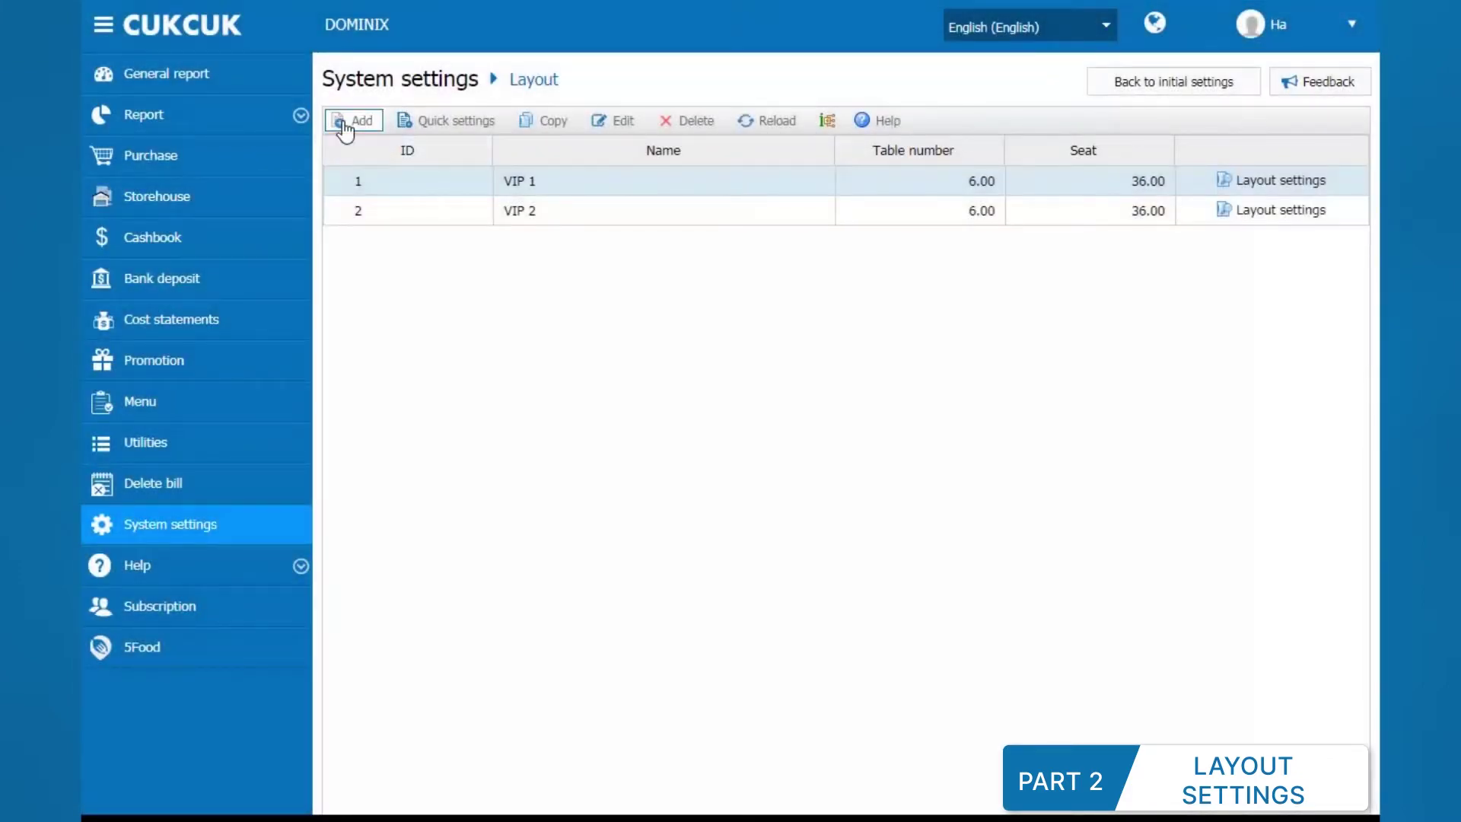
pyautogui.click(351, 122)
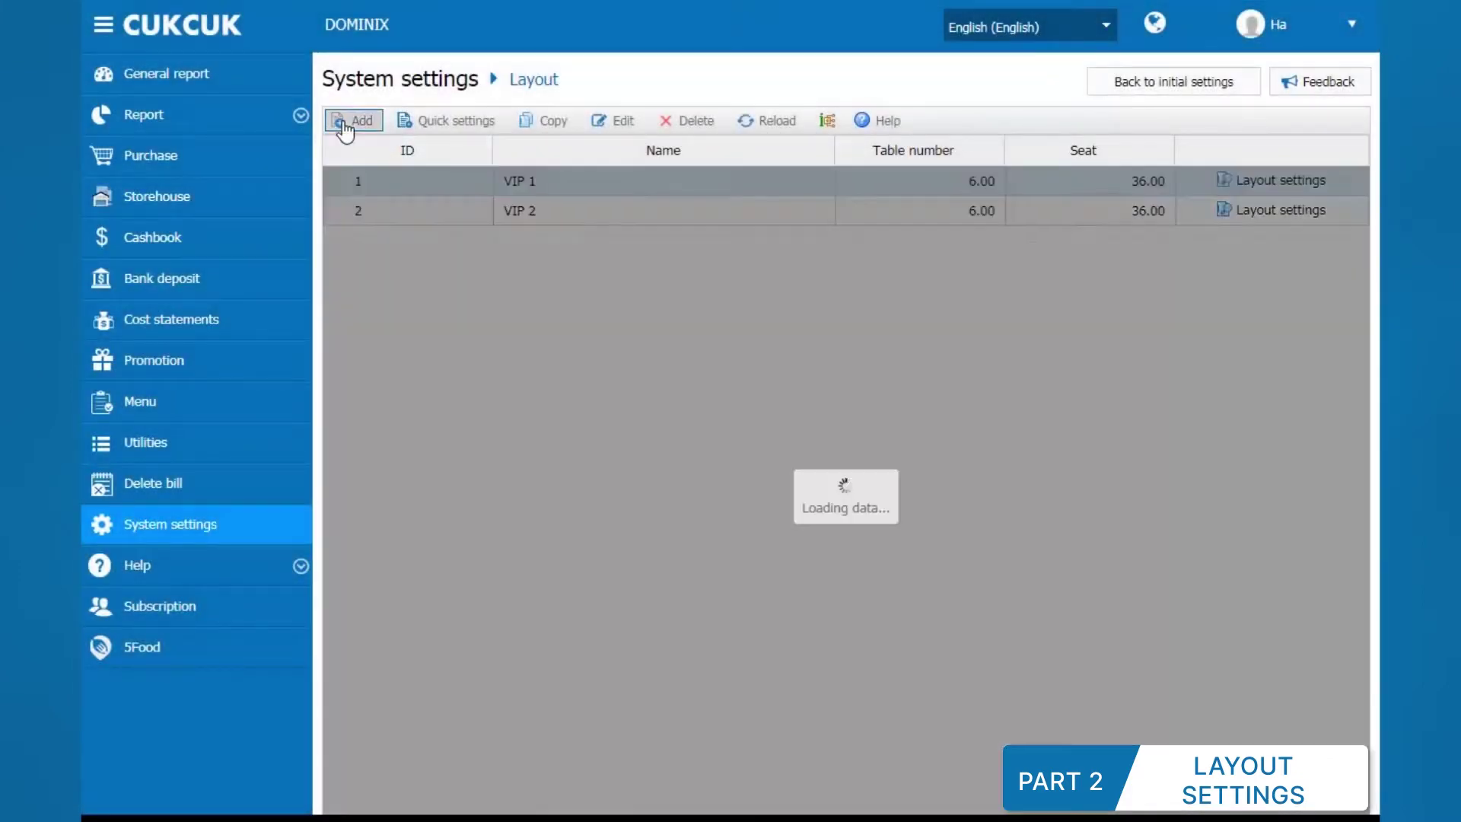
pyautogui.write('VIP 3')
pyautogui.press('Tab')
pyautogui.write('3')
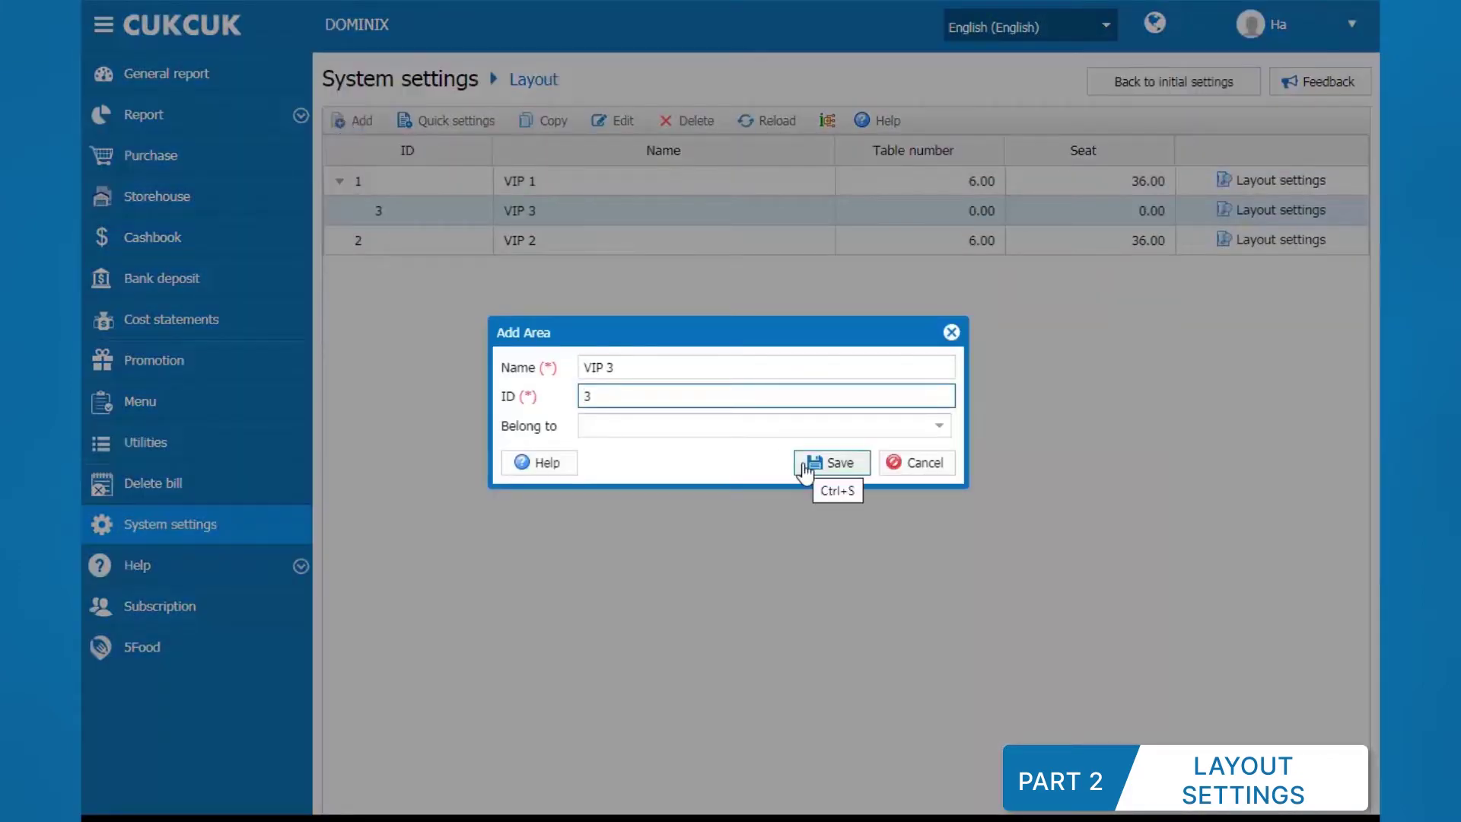
pyautogui.click(806, 465)
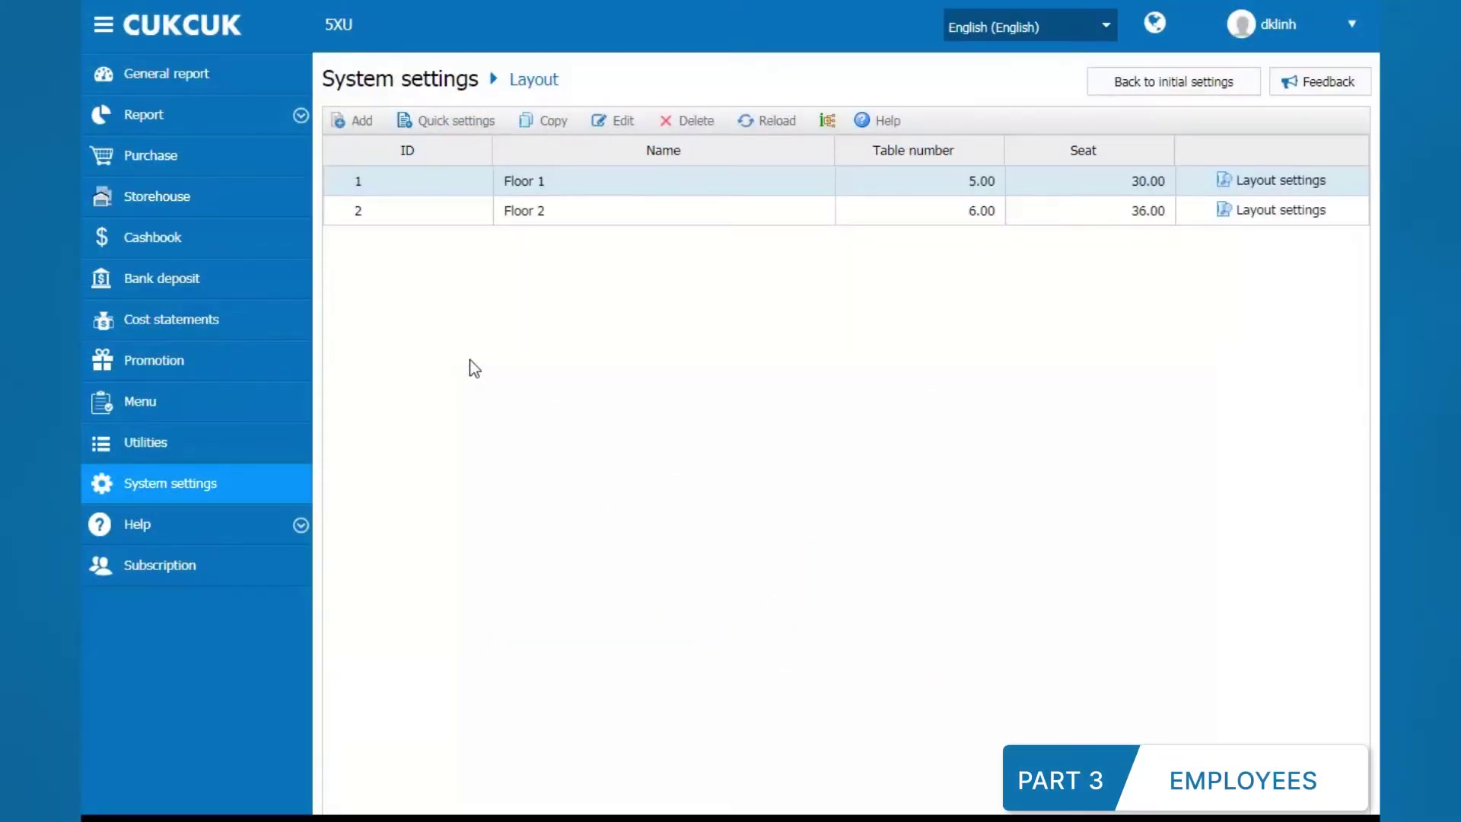
# Step: From Utilities, open the staff list and start a new staff member with ID NV02
pyautogui.click(308, 445)
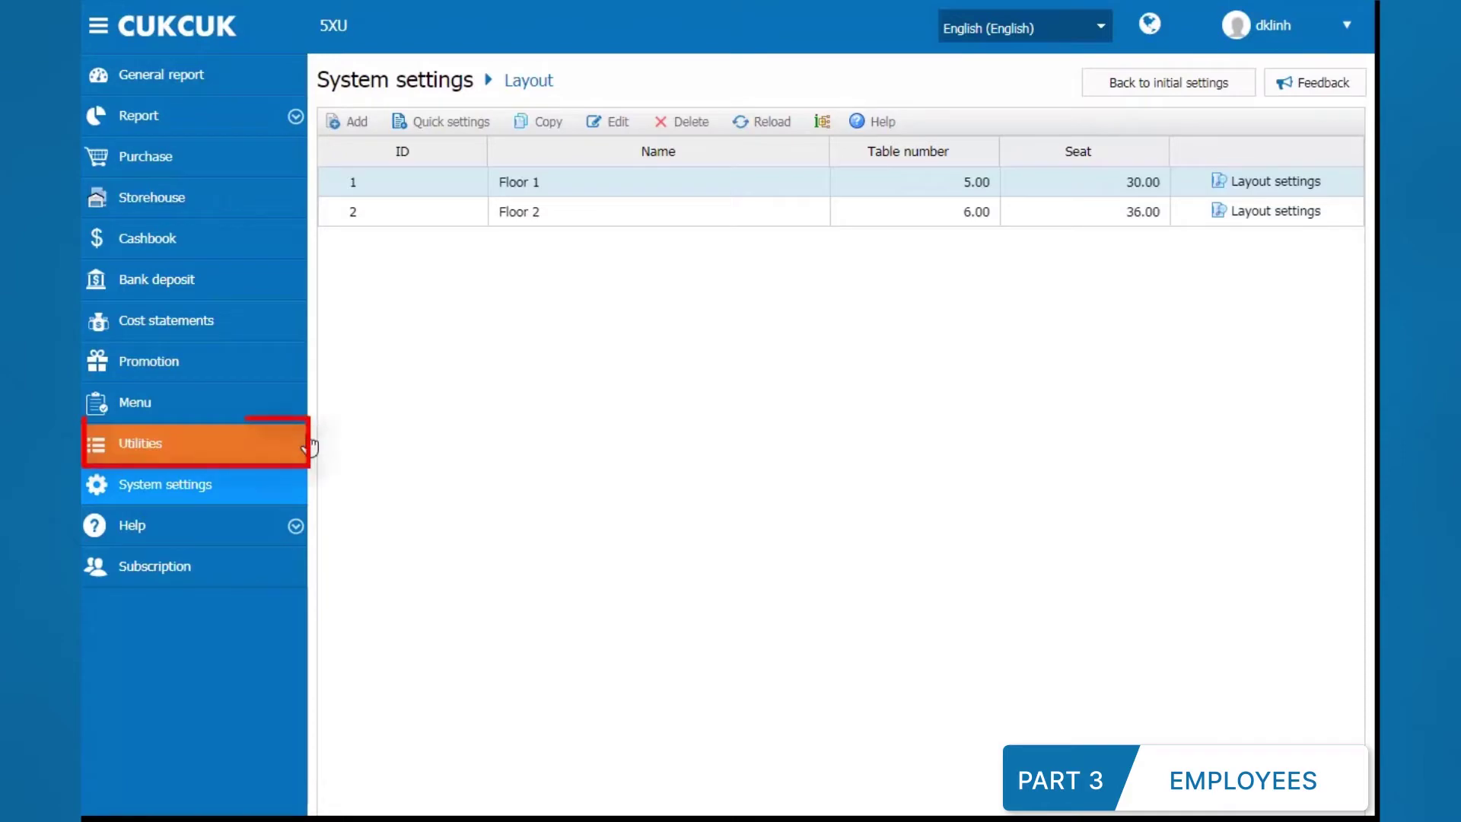
pyautogui.click(375, 323)
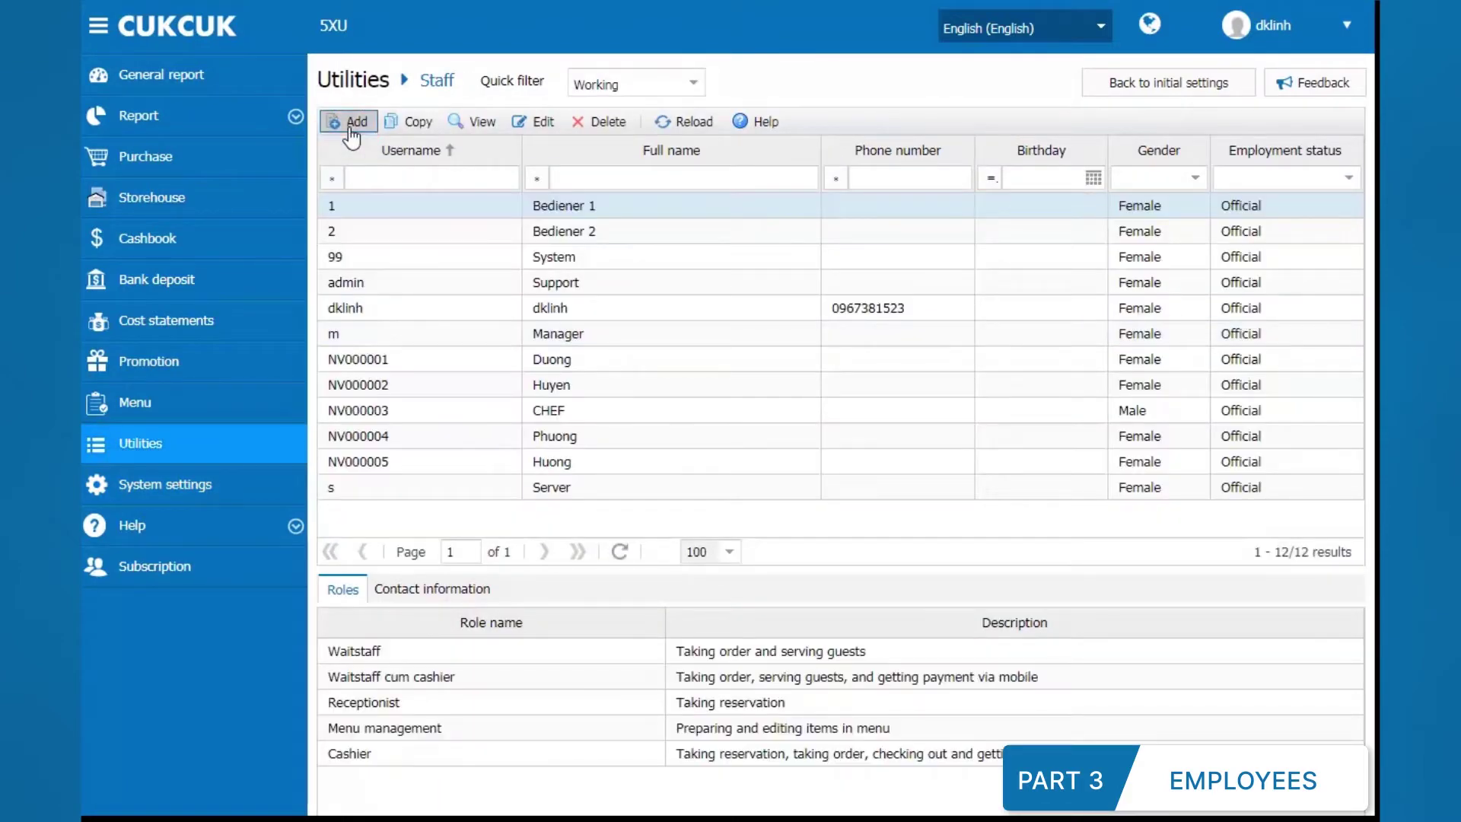
pyautogui.click(348, 122)
pyautogui.write('NV02')
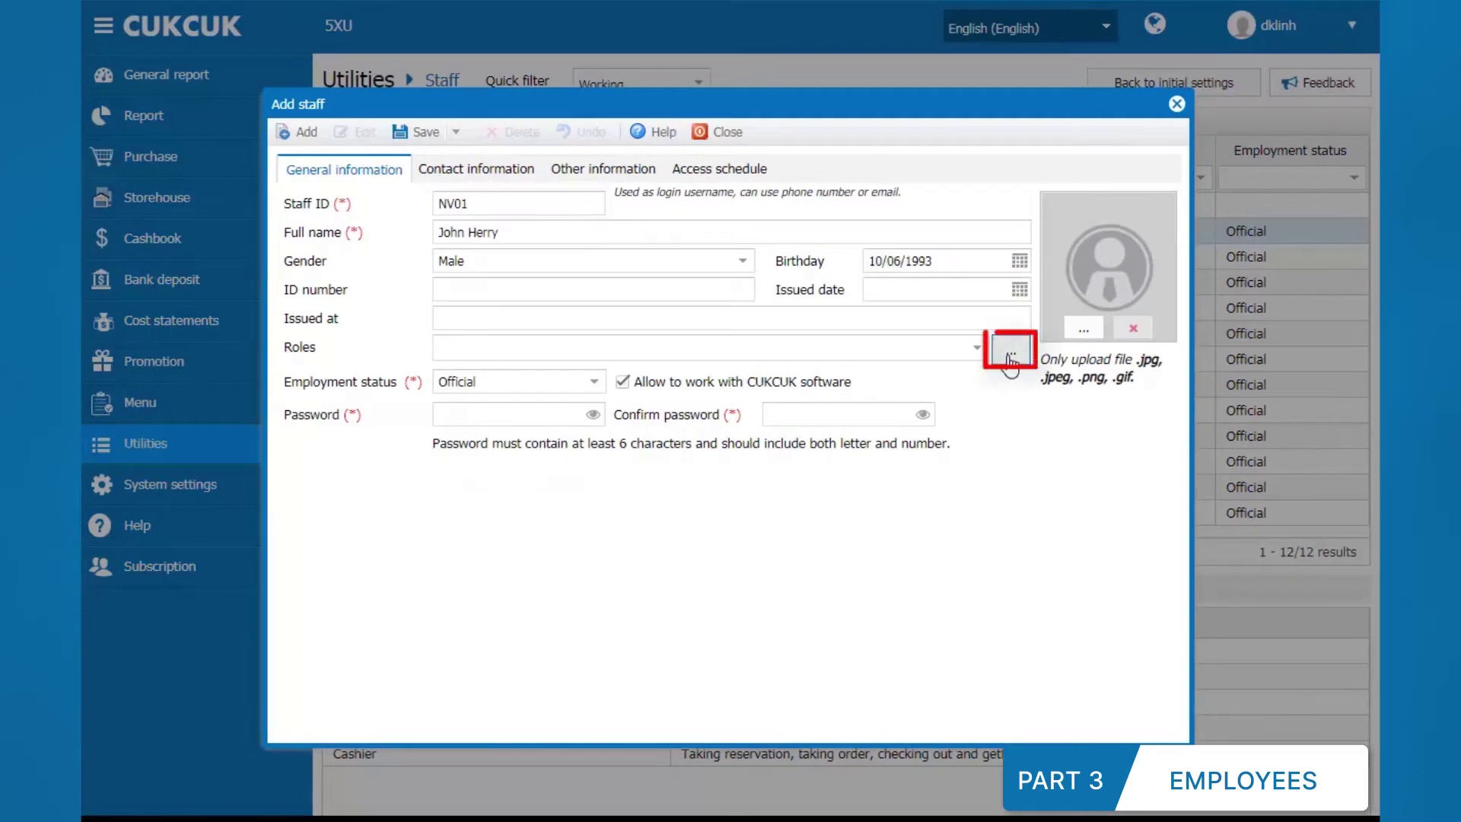
# Step: Assign the Waitstaff, Cashier and Food runner roles
pyautogui.click(1010, 351)
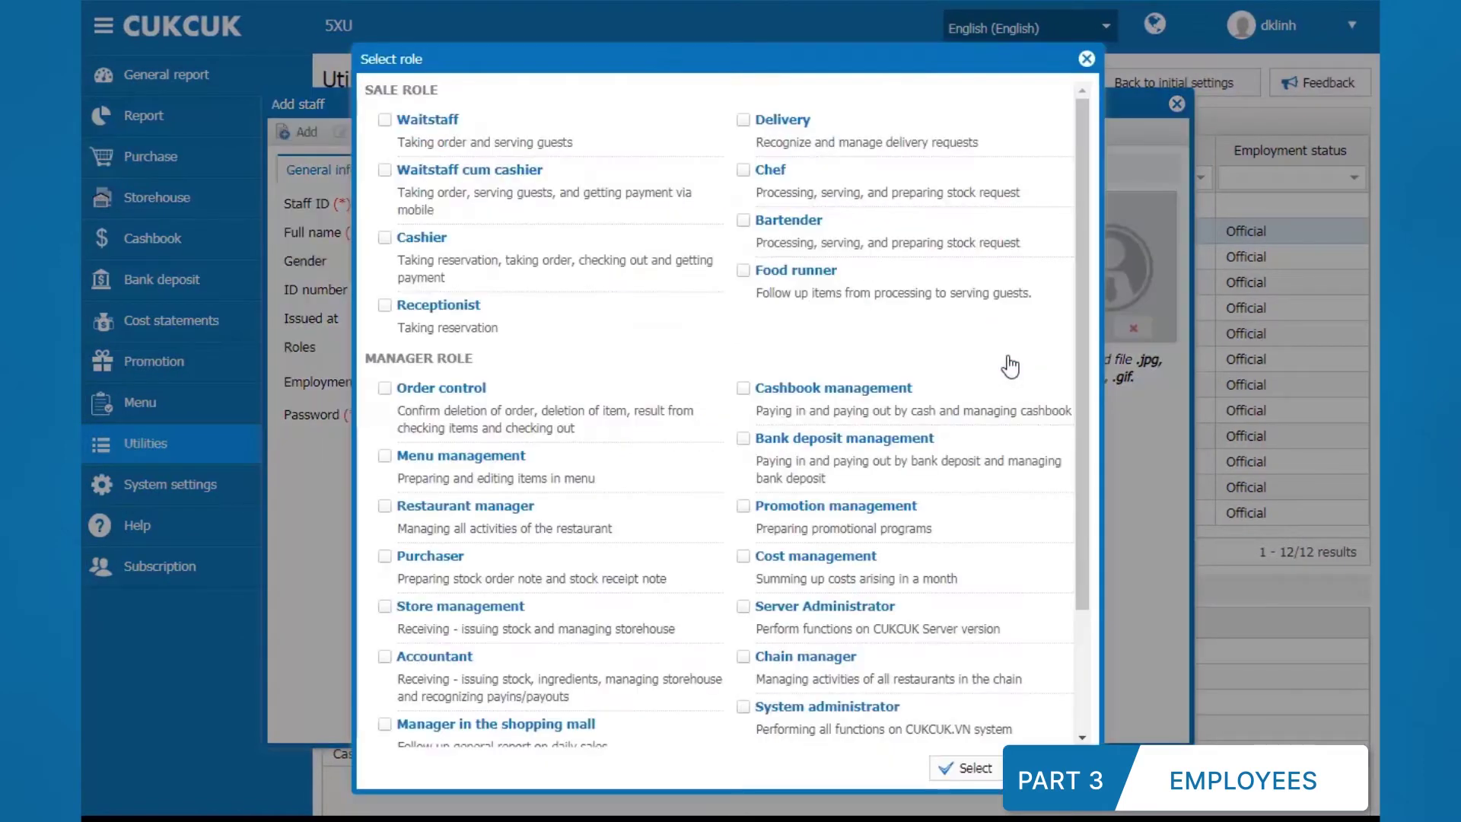
pyautogui.click(388, 125)
pyautogui.click(387, 239)
pyautogui.click(744, 279)
pyautogui.click(968, 770)
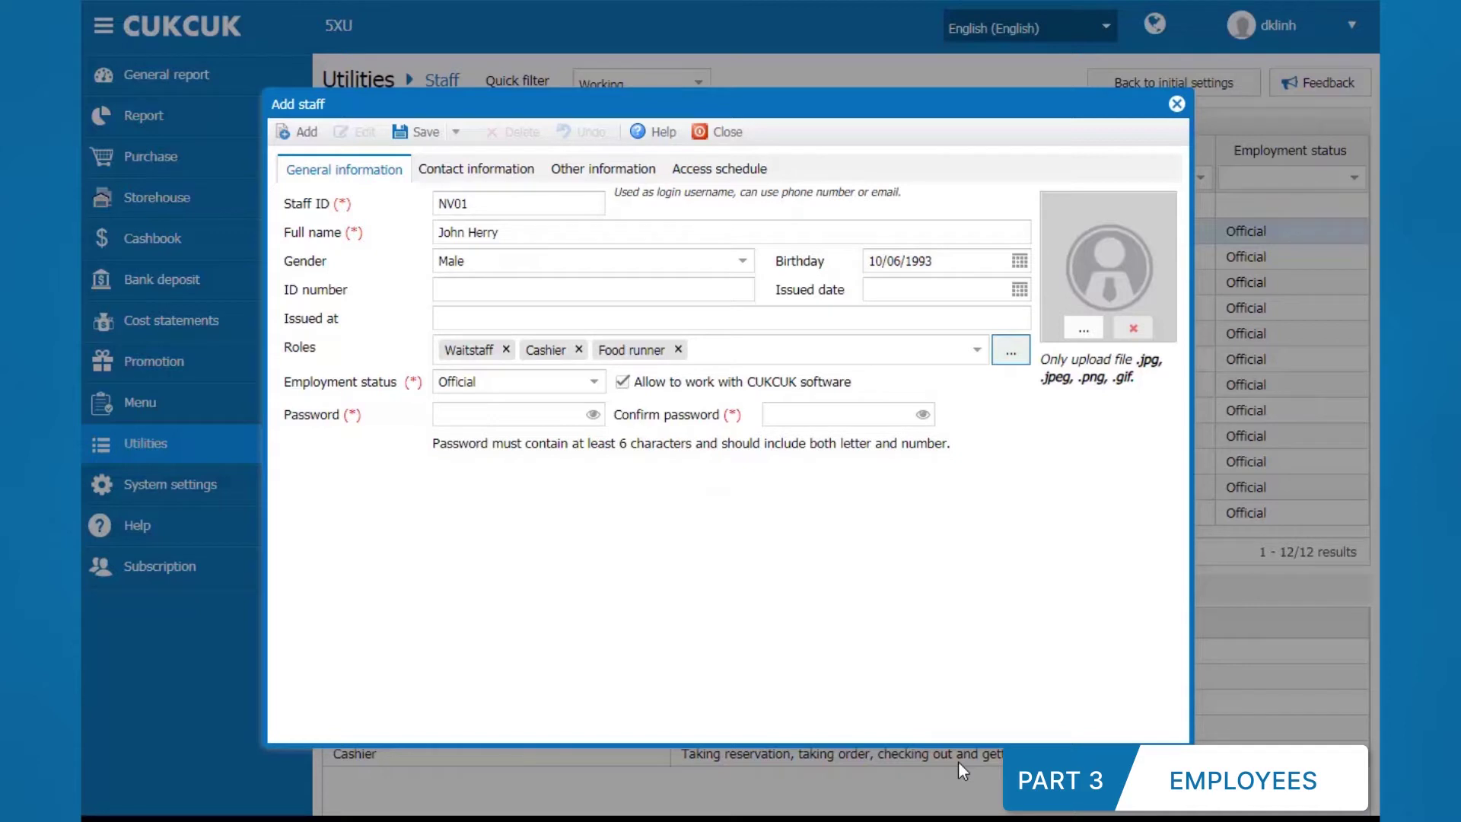
# Step: Allow the staff member to use the software and set a login password
pyautogui.click(628, 376)
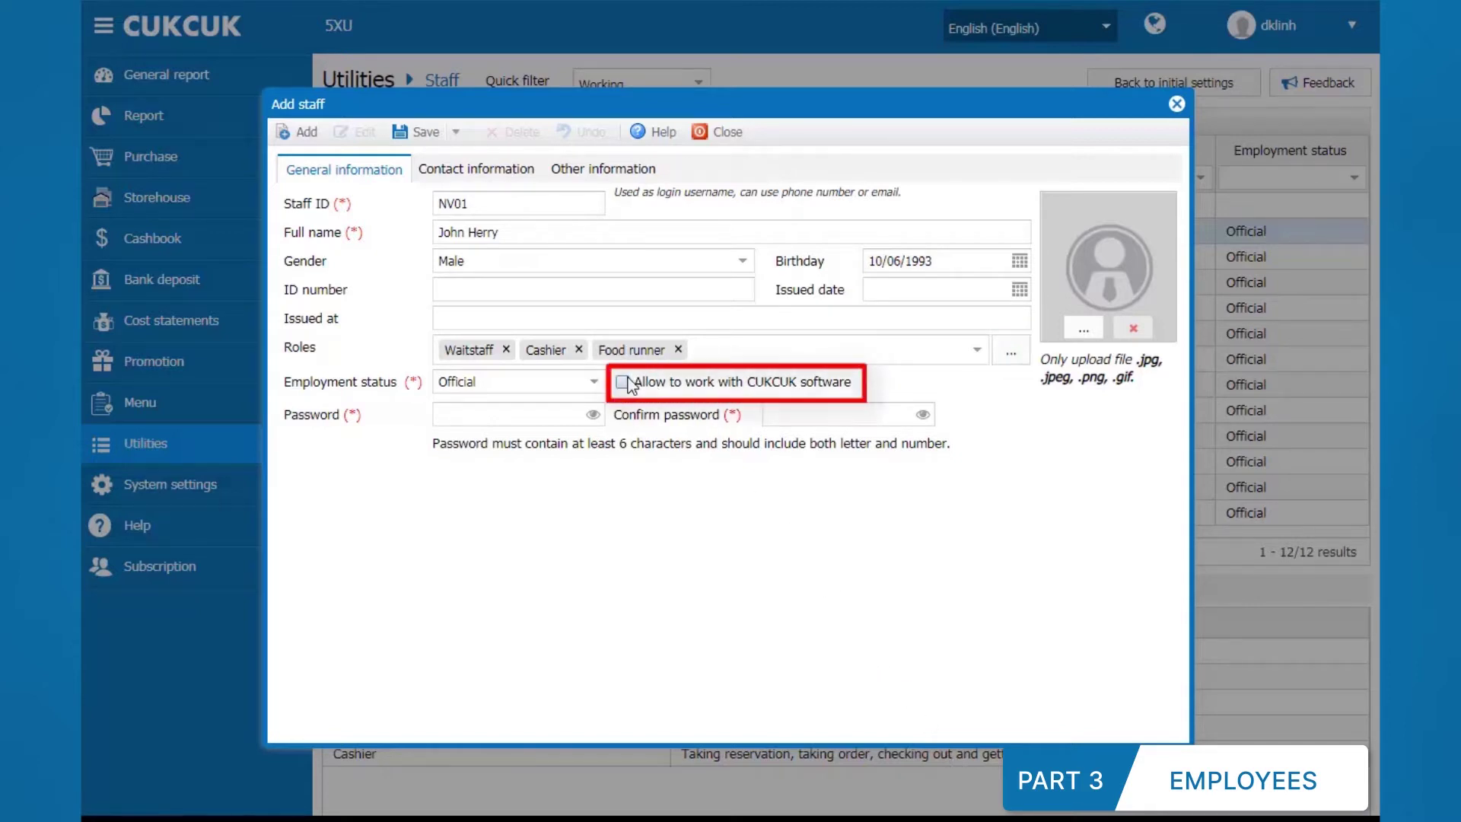
pyautogui.click(622, 382)
pyautogui.click(574, 410)
pyautogui.write('123456')
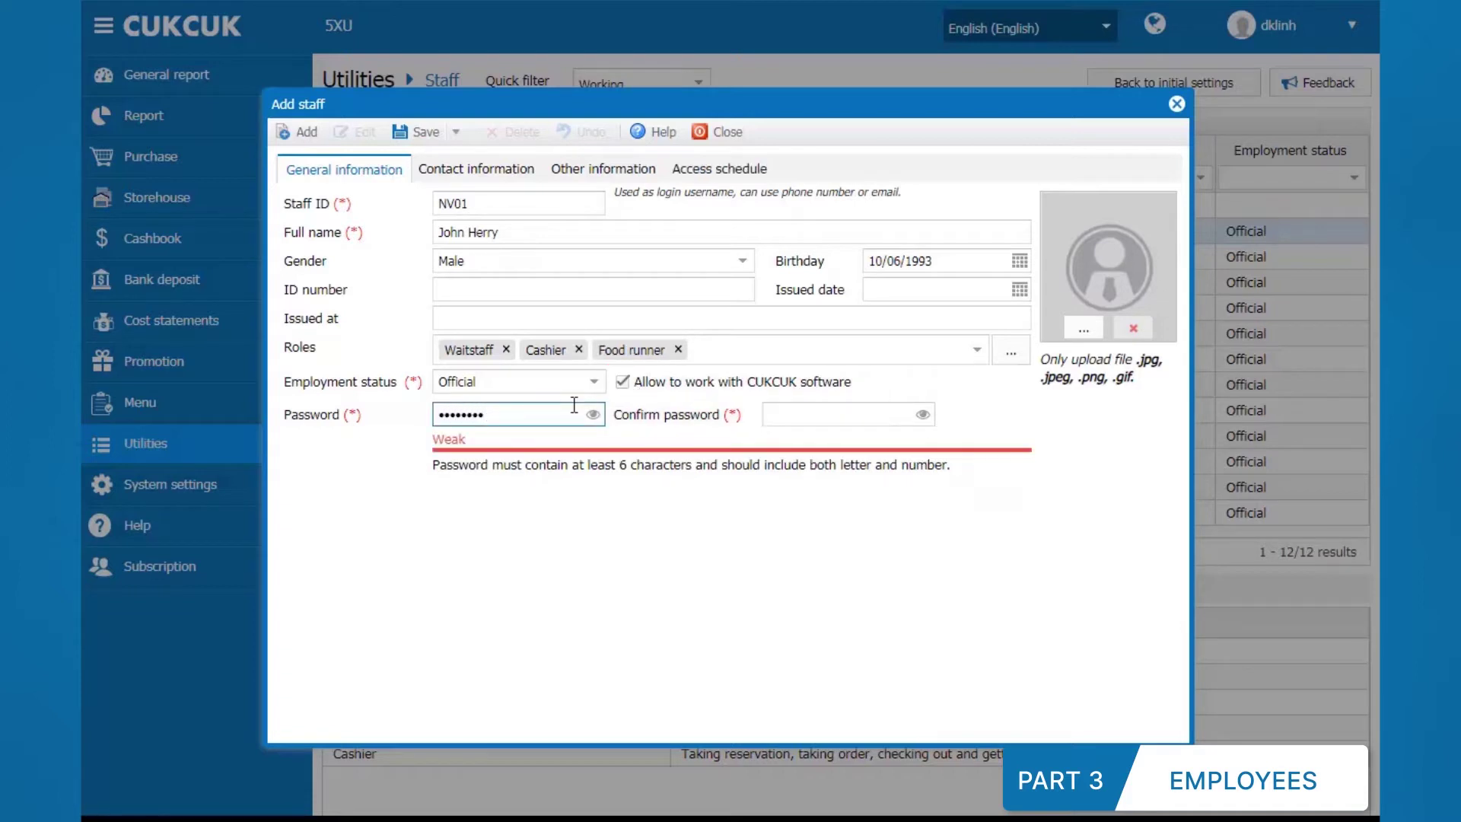
pyautogui.press('Tab')
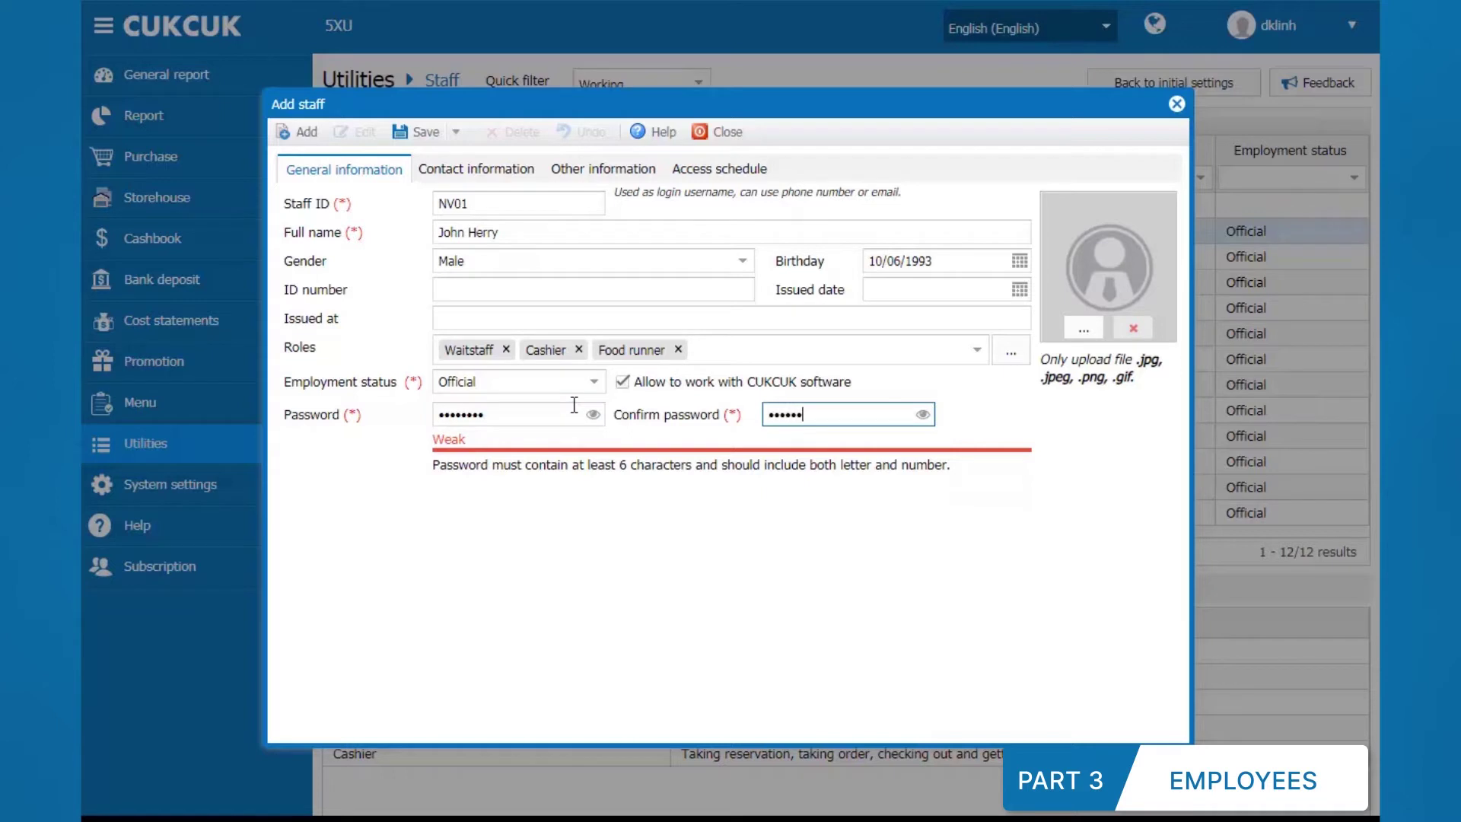
pyautogui.click(944, 524)
# Step: Restrict access to Monday 08:00–12:00, save the staff member, and check the assigned roles
pyautogui.click(693, 176)
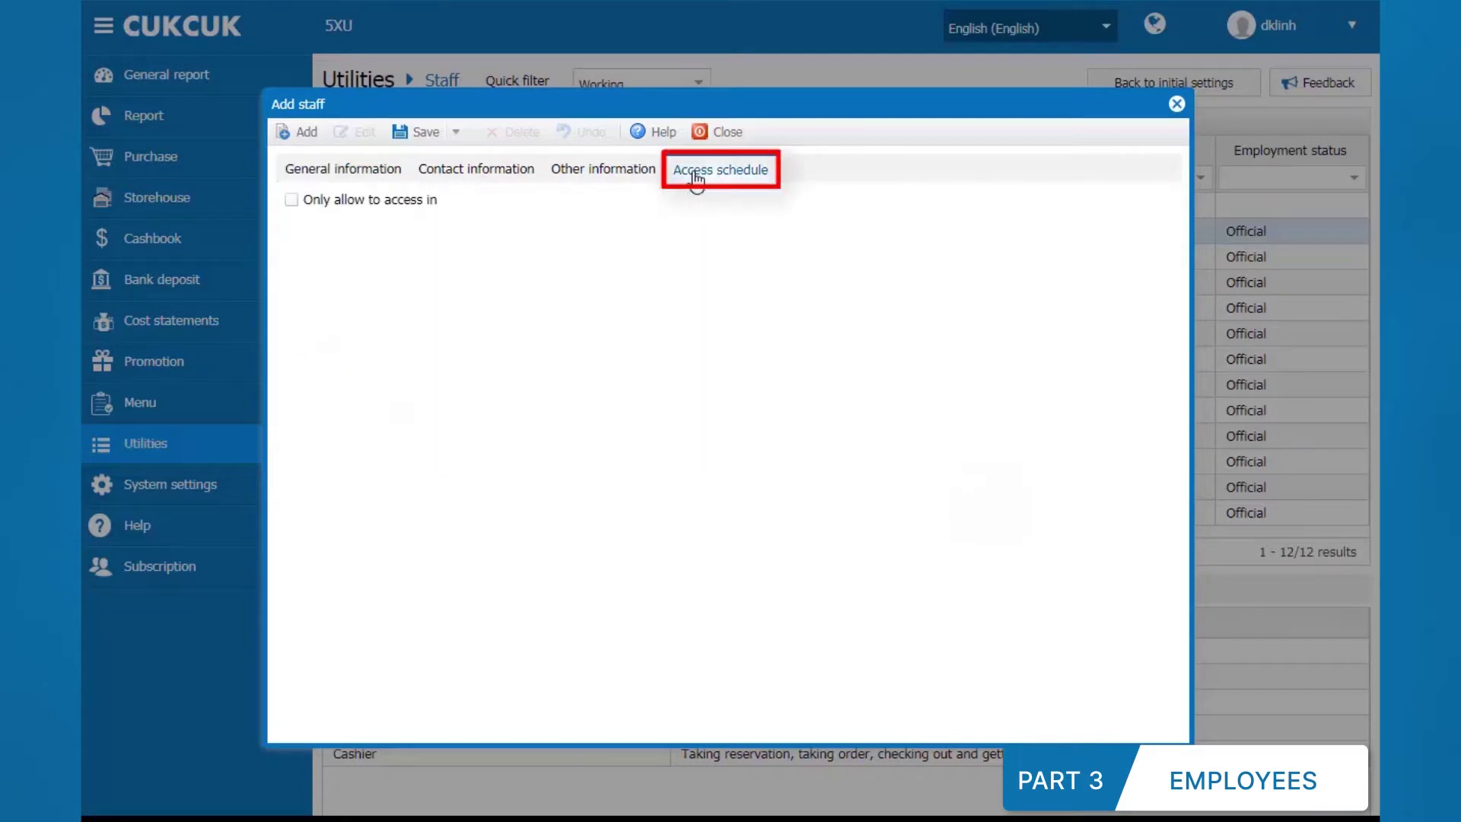
pyautogui.click(291, 200)
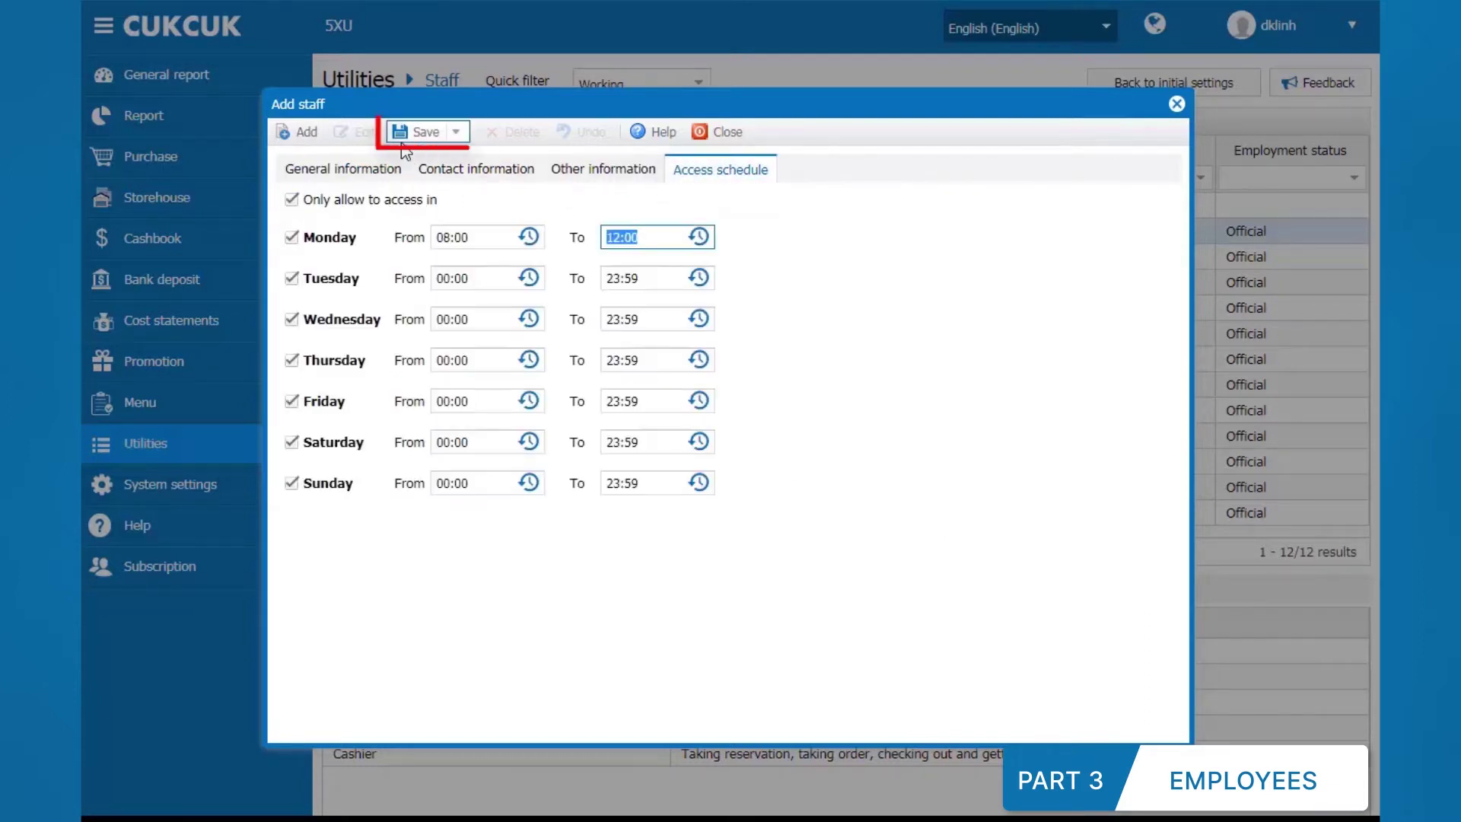
pyautogui.click(401, 146)
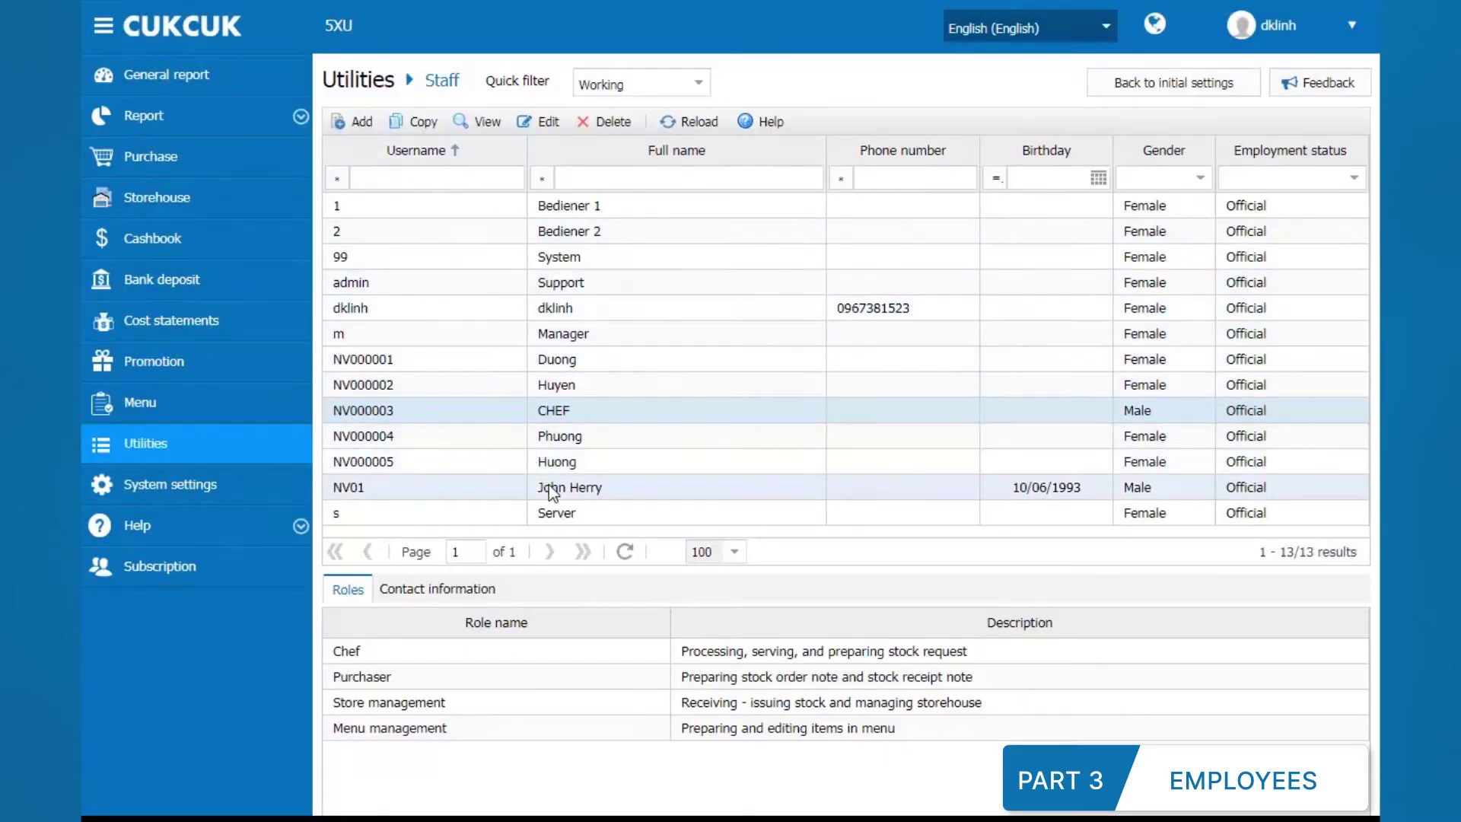
pyautogui.click(551, 490)
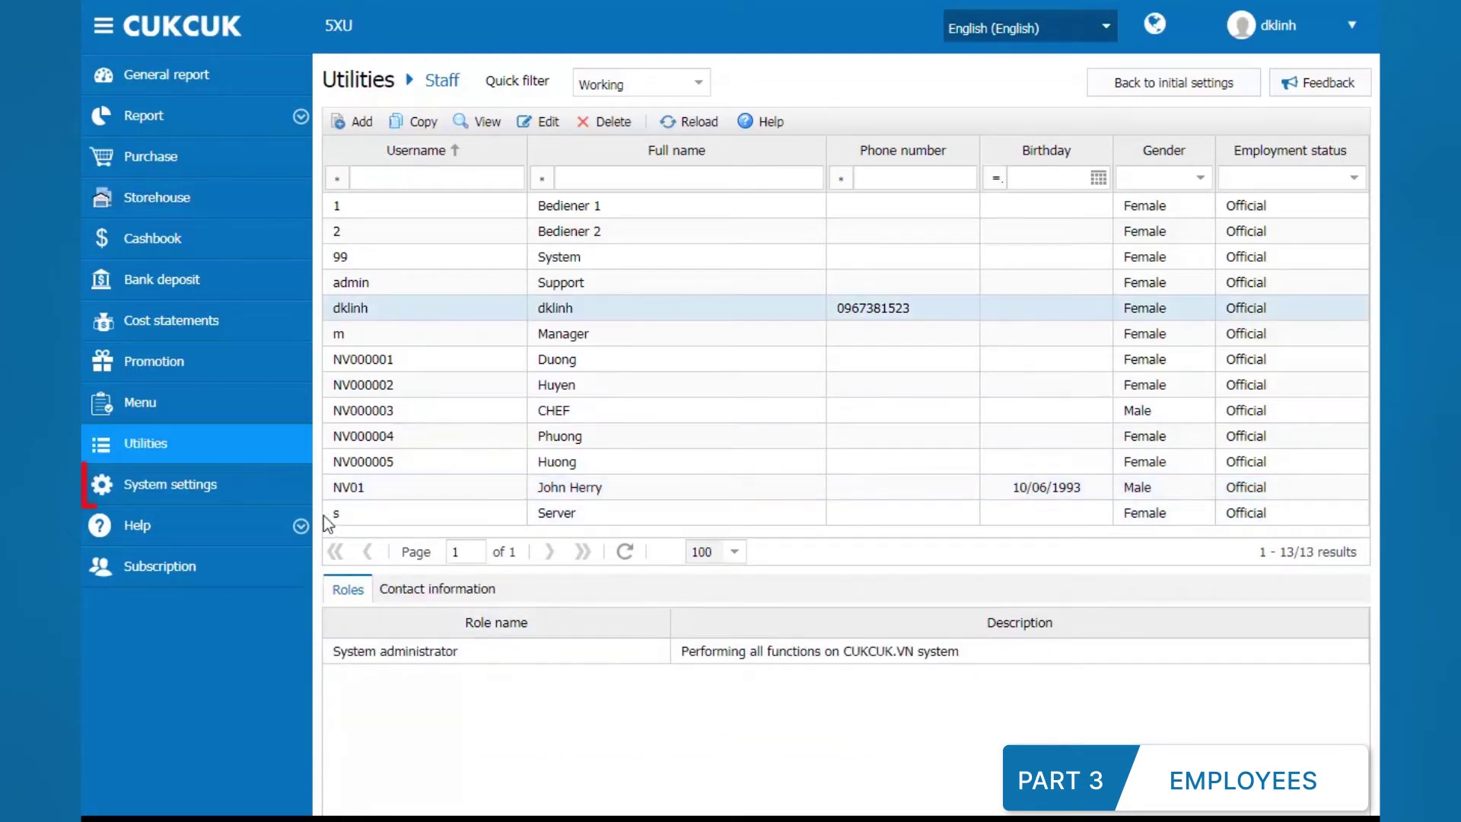
pyautogui.click(297, 496)
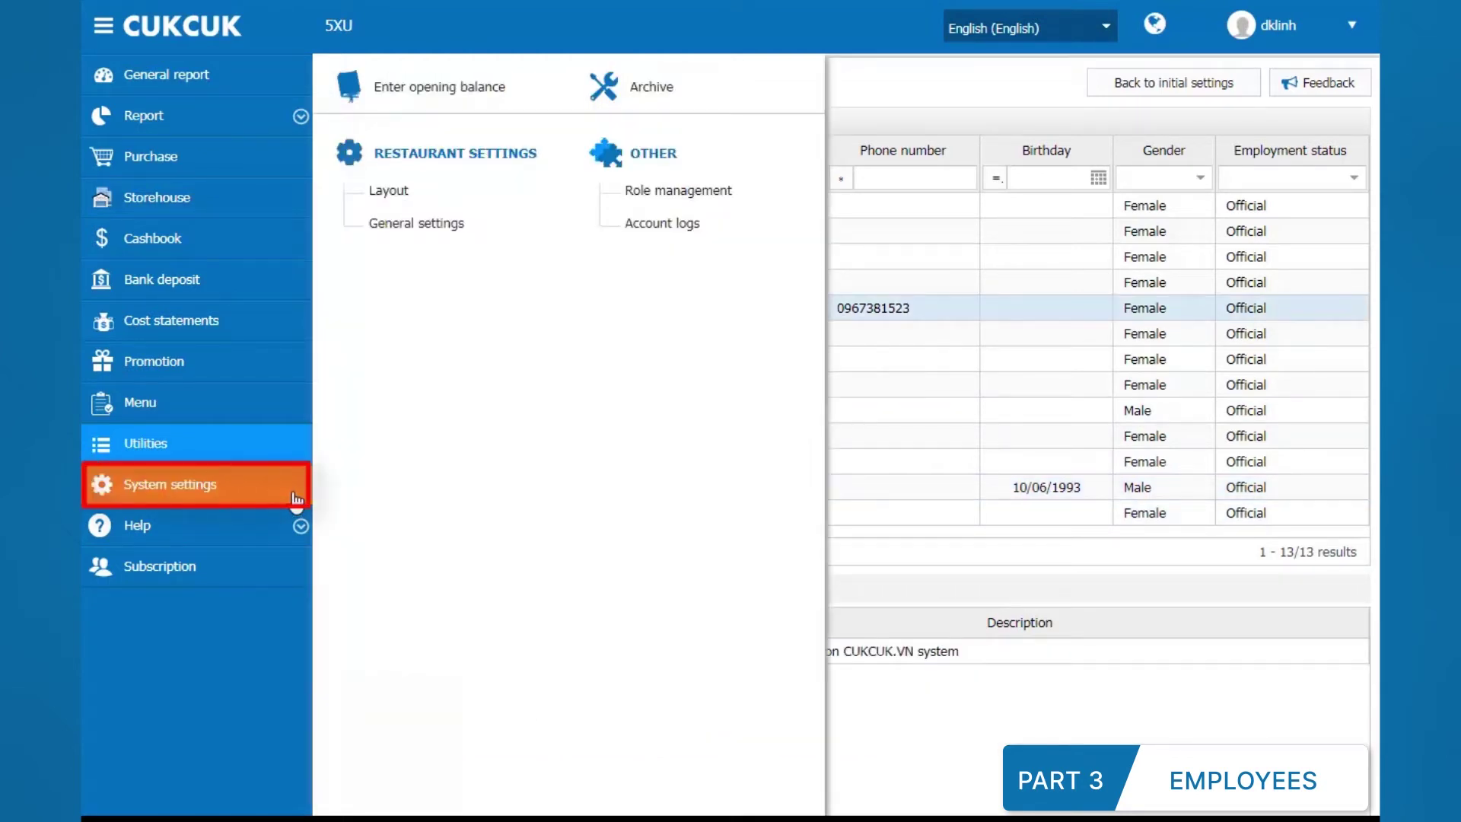
# Step: In Role management, edit Chef to grant stock Receive permissions, remove Request permissions, and save
pyautogui.click(618, 193)
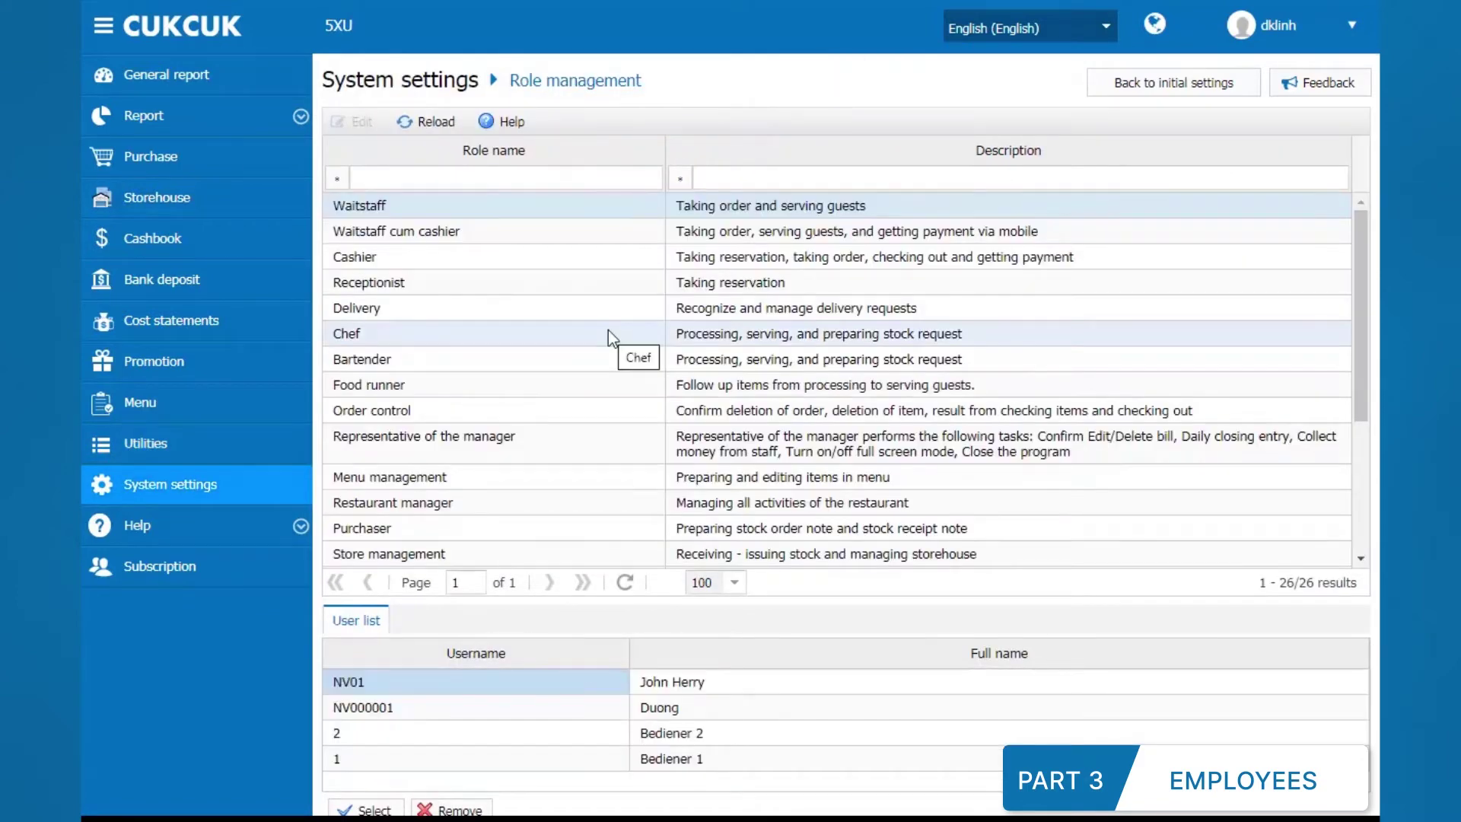
pyautogui.rightClick(609, 333)
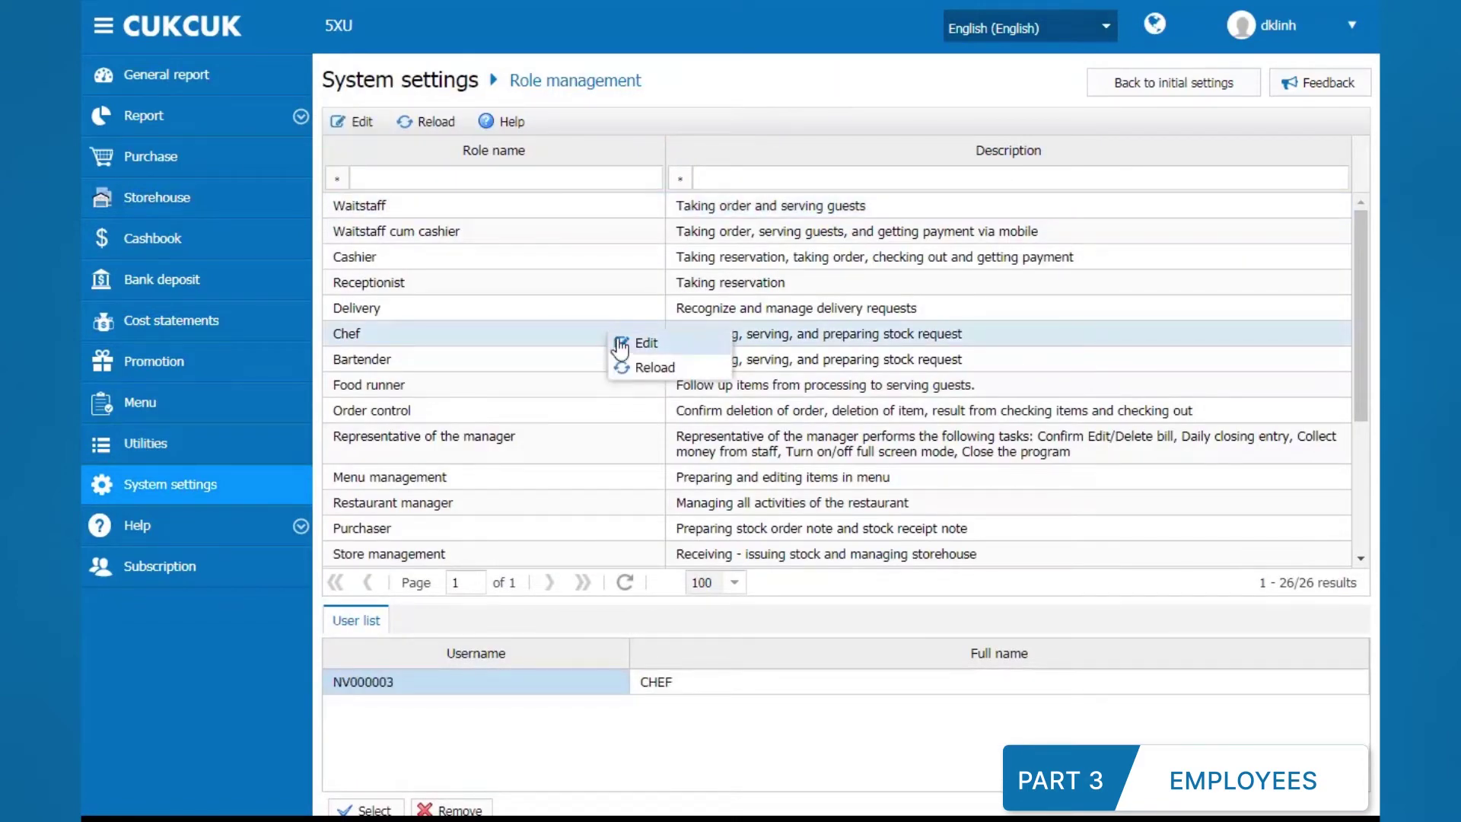
pyautogui.click(620, 344)
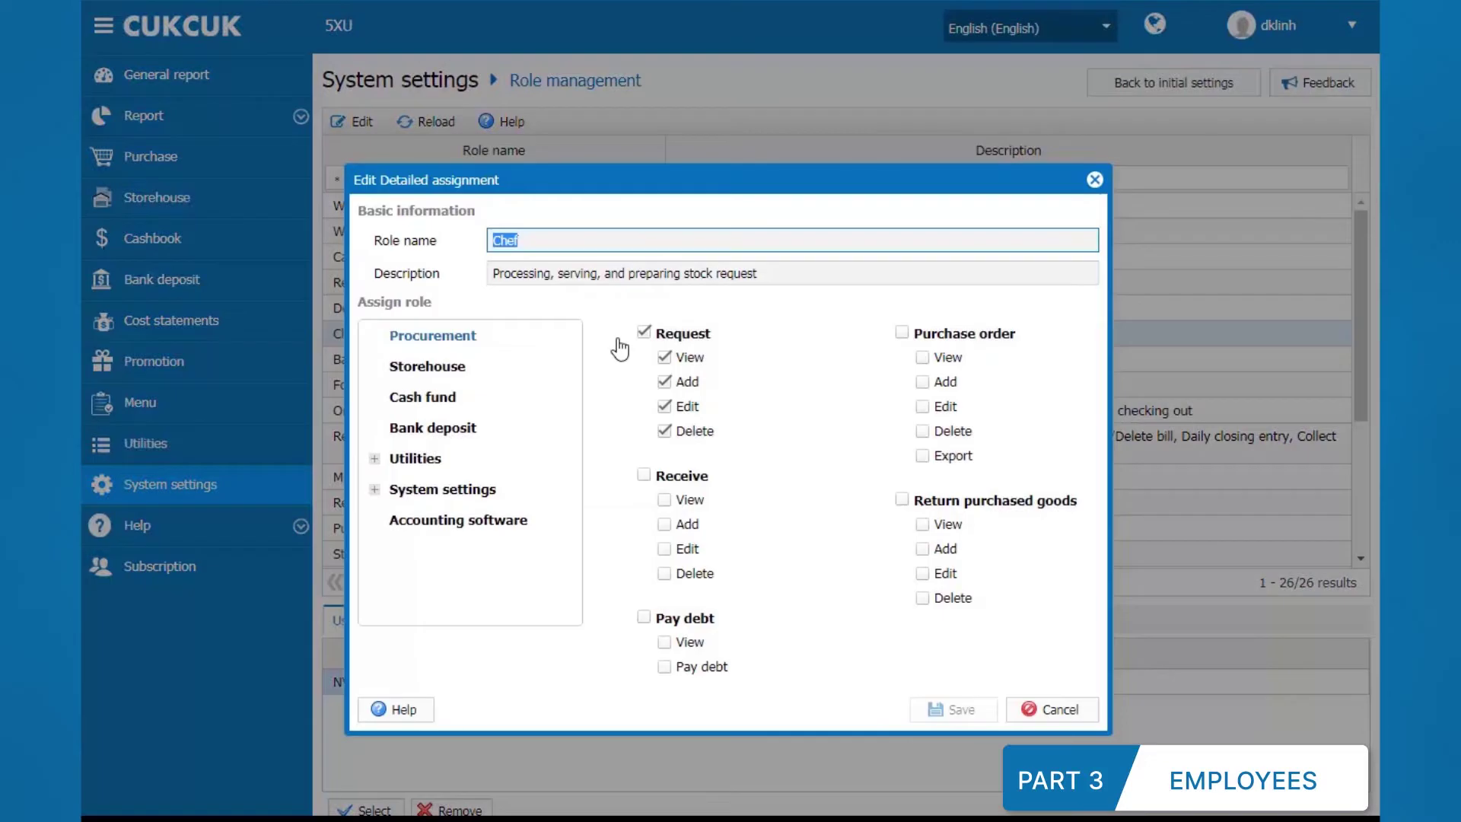
pyautogui.click(647, 475)
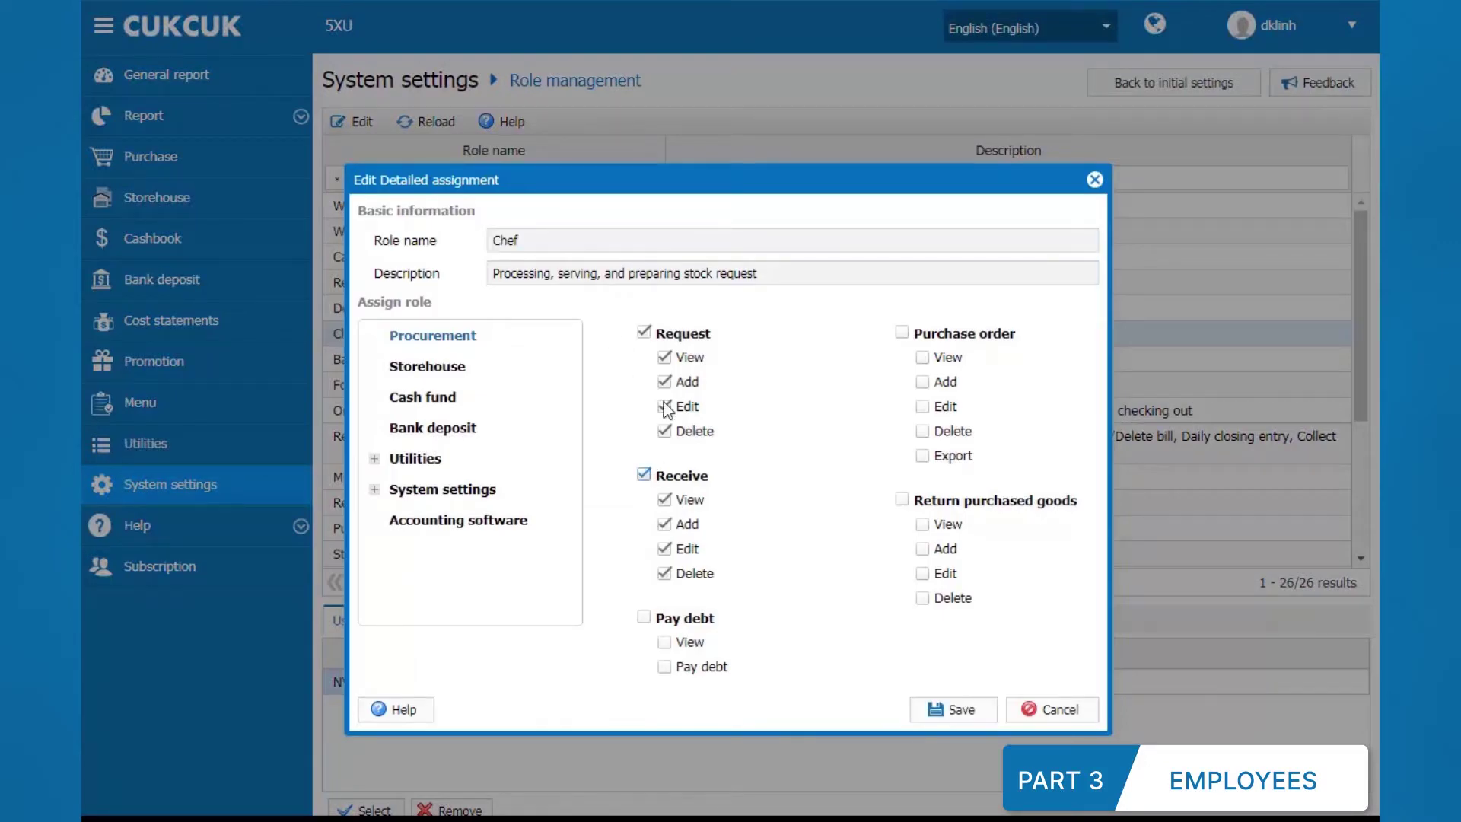
pyautogui.click(643, 332)
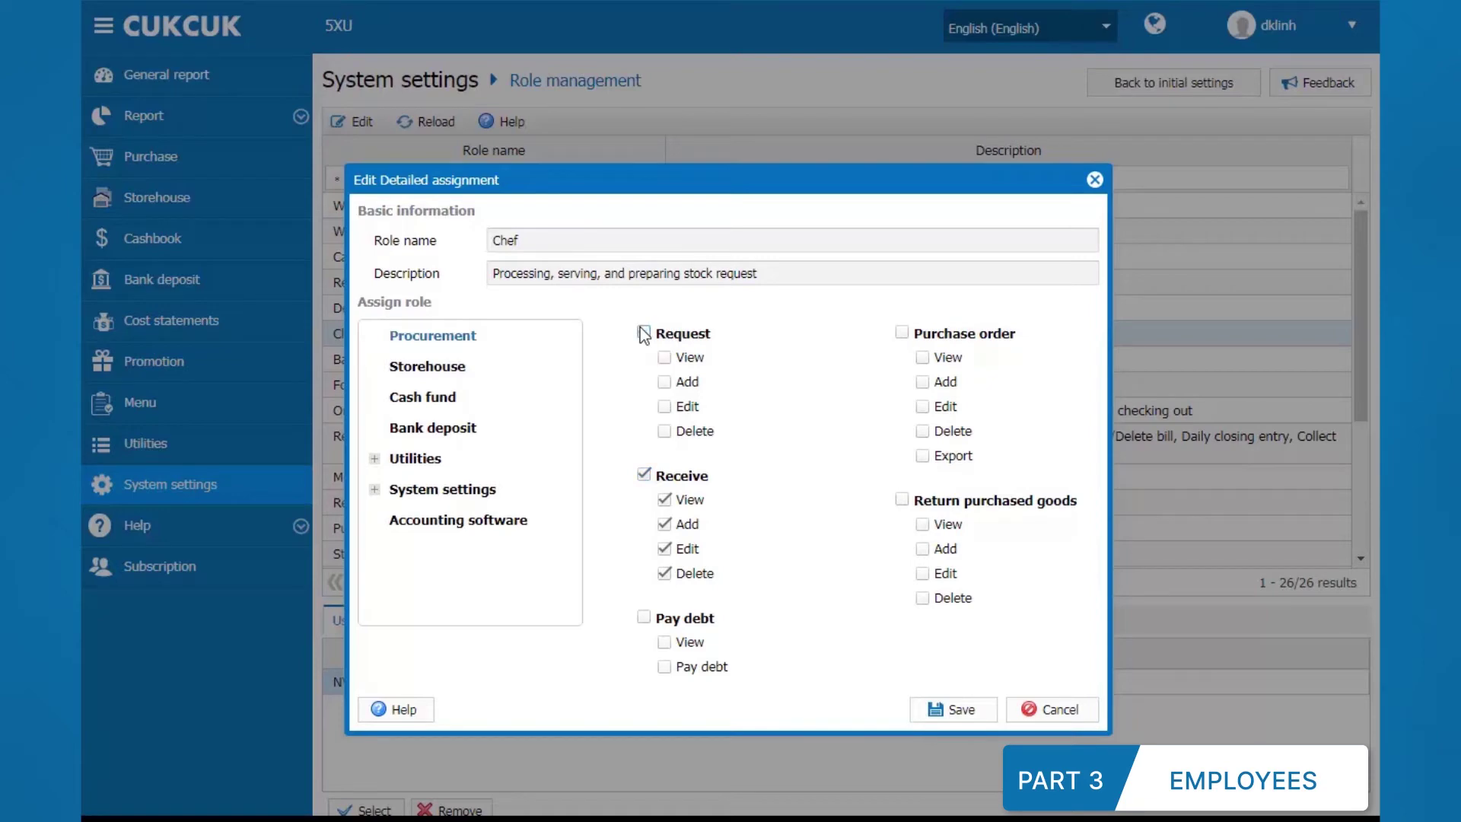
pyautogui.click(919, 707)
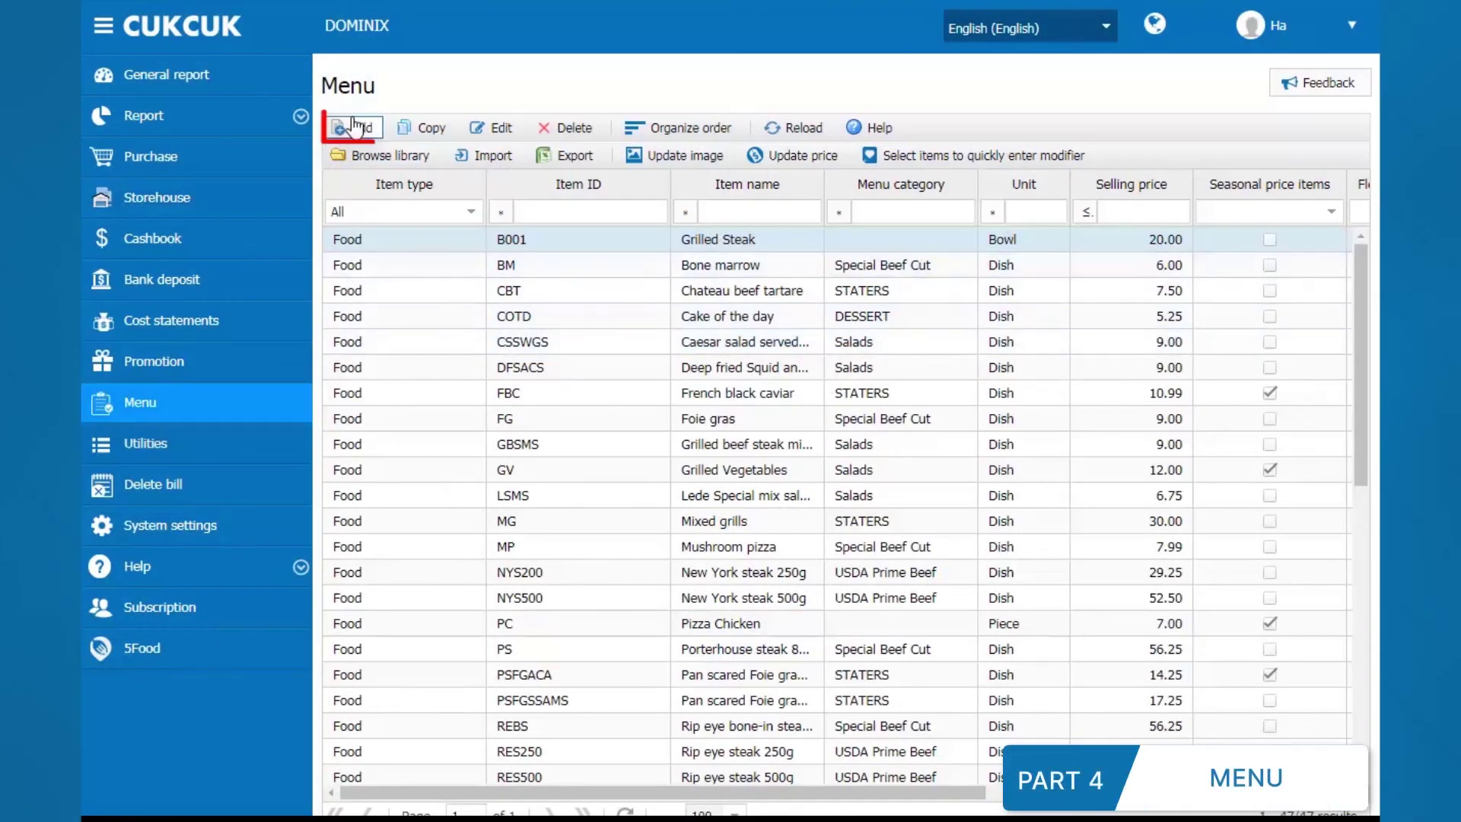
# Step: Add Food item PIZZA Chicken with selling price 7.00, ticked as a seasonal price item
pyautogui.click(354, 126)
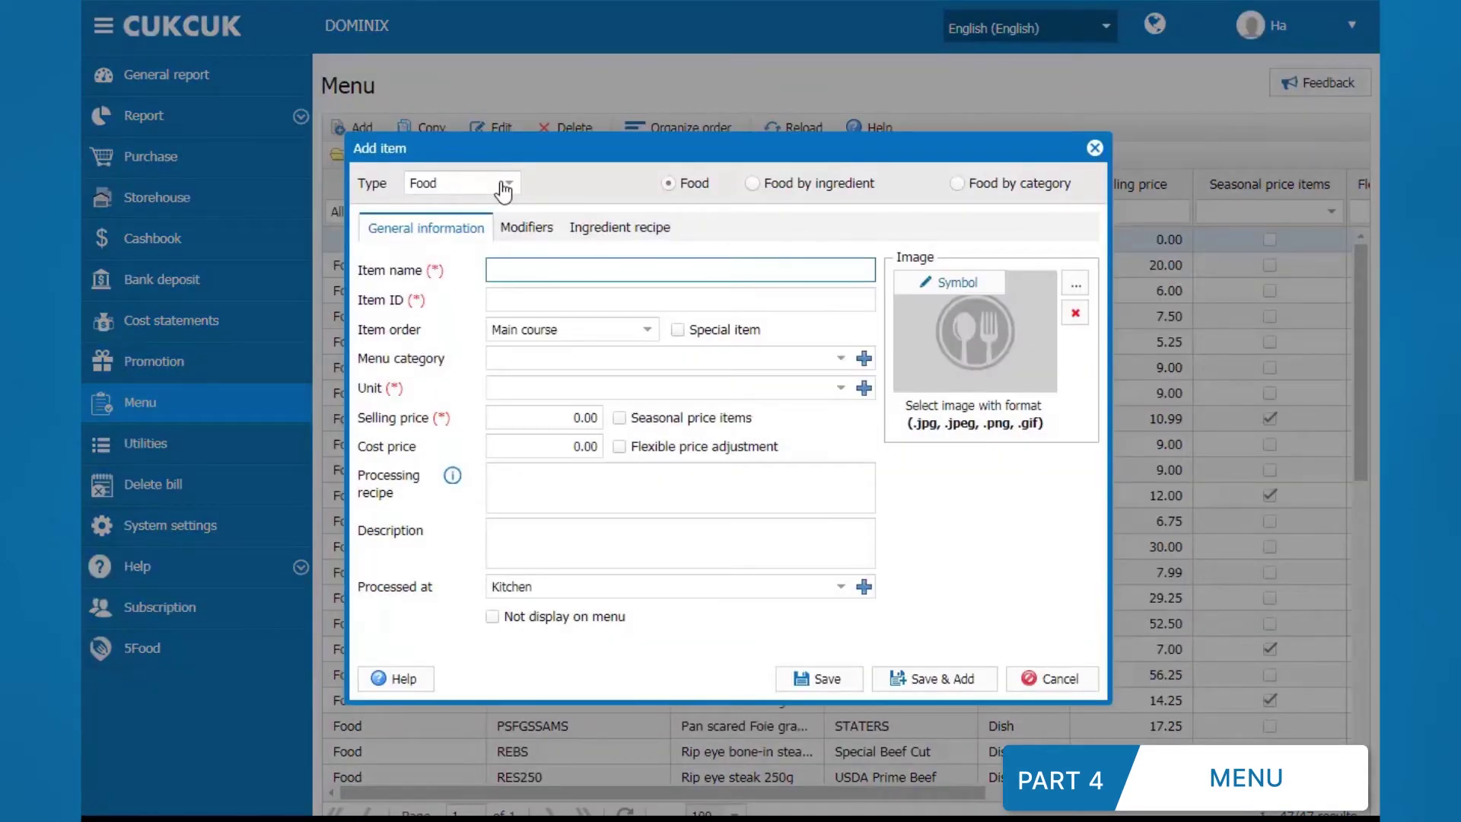
pyautogui.click(507, 185)
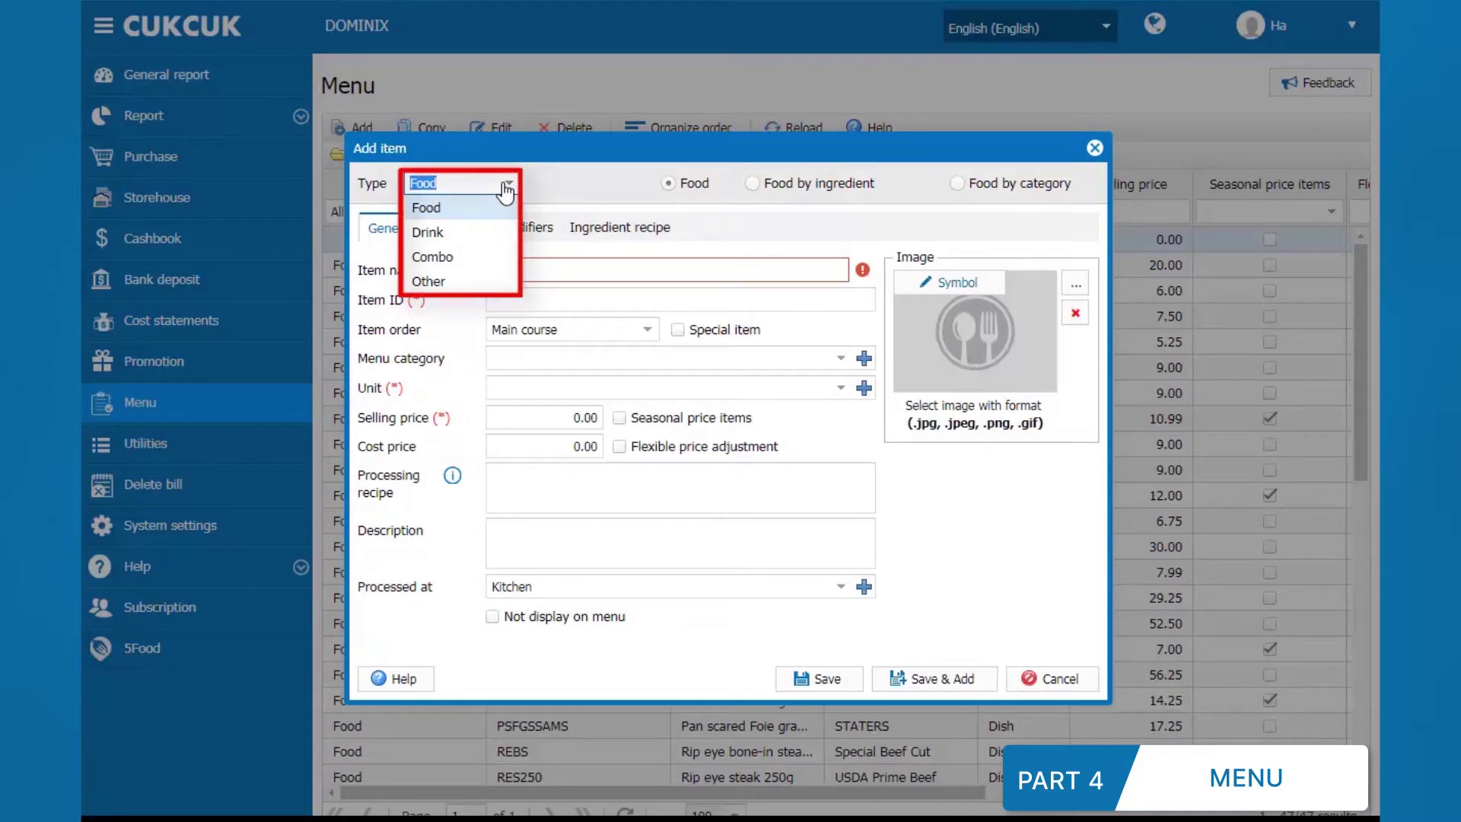
pyautogui.click(497, 208)
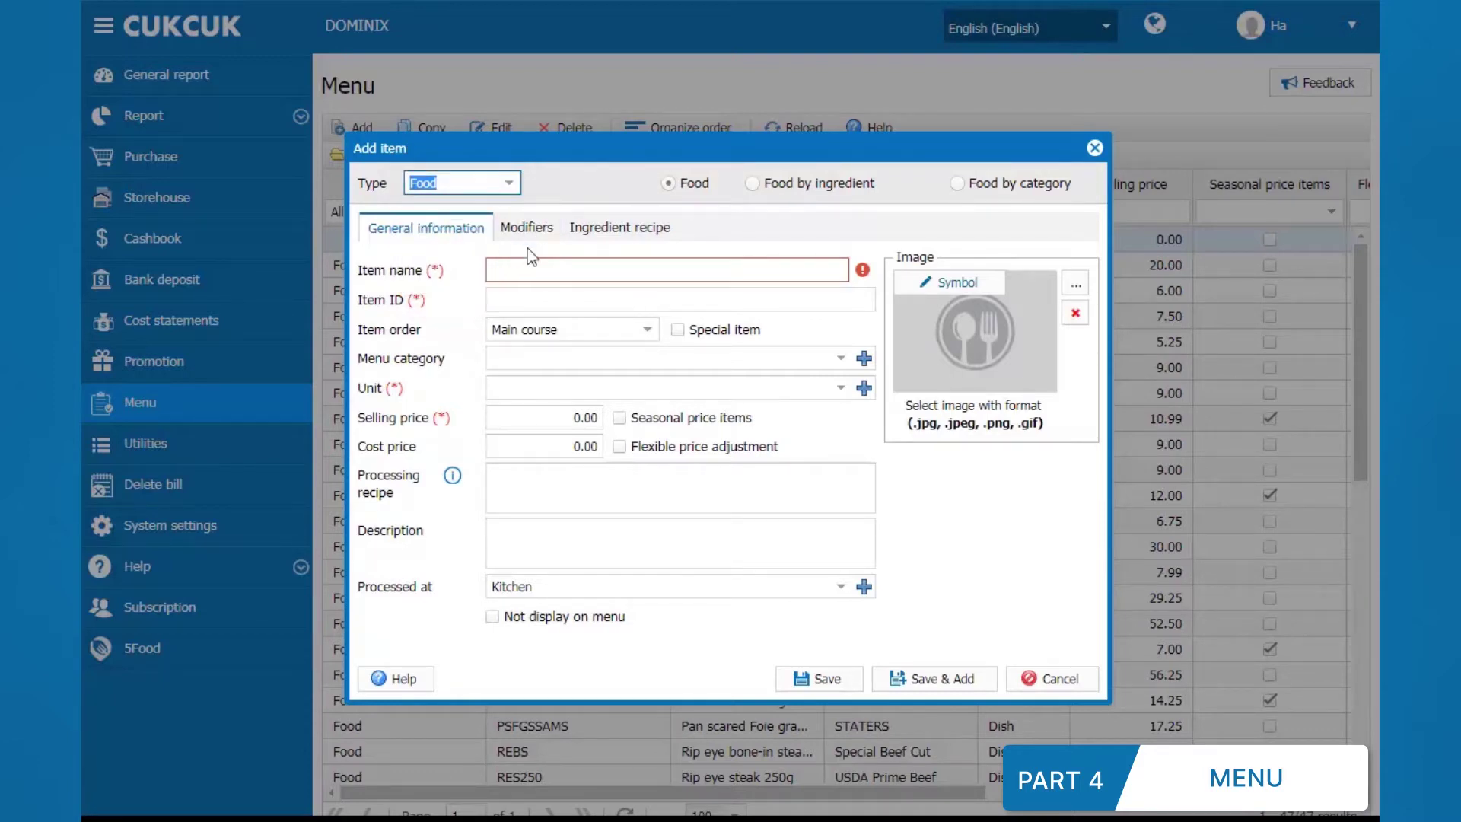
pyautogui.click(539, 265)
pyautogui.write('P')
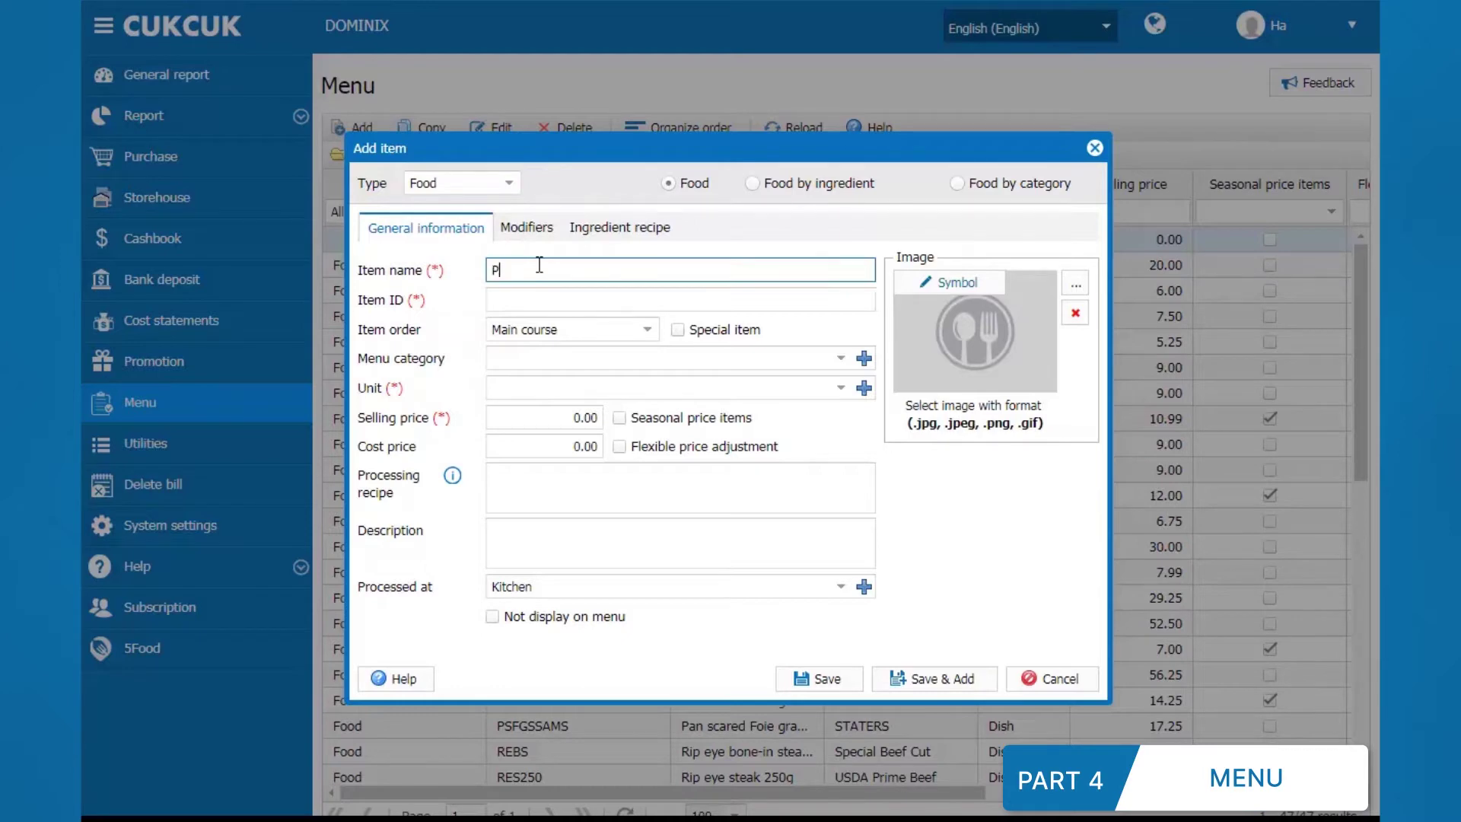
pyautogui.write('IZZA Chicken')
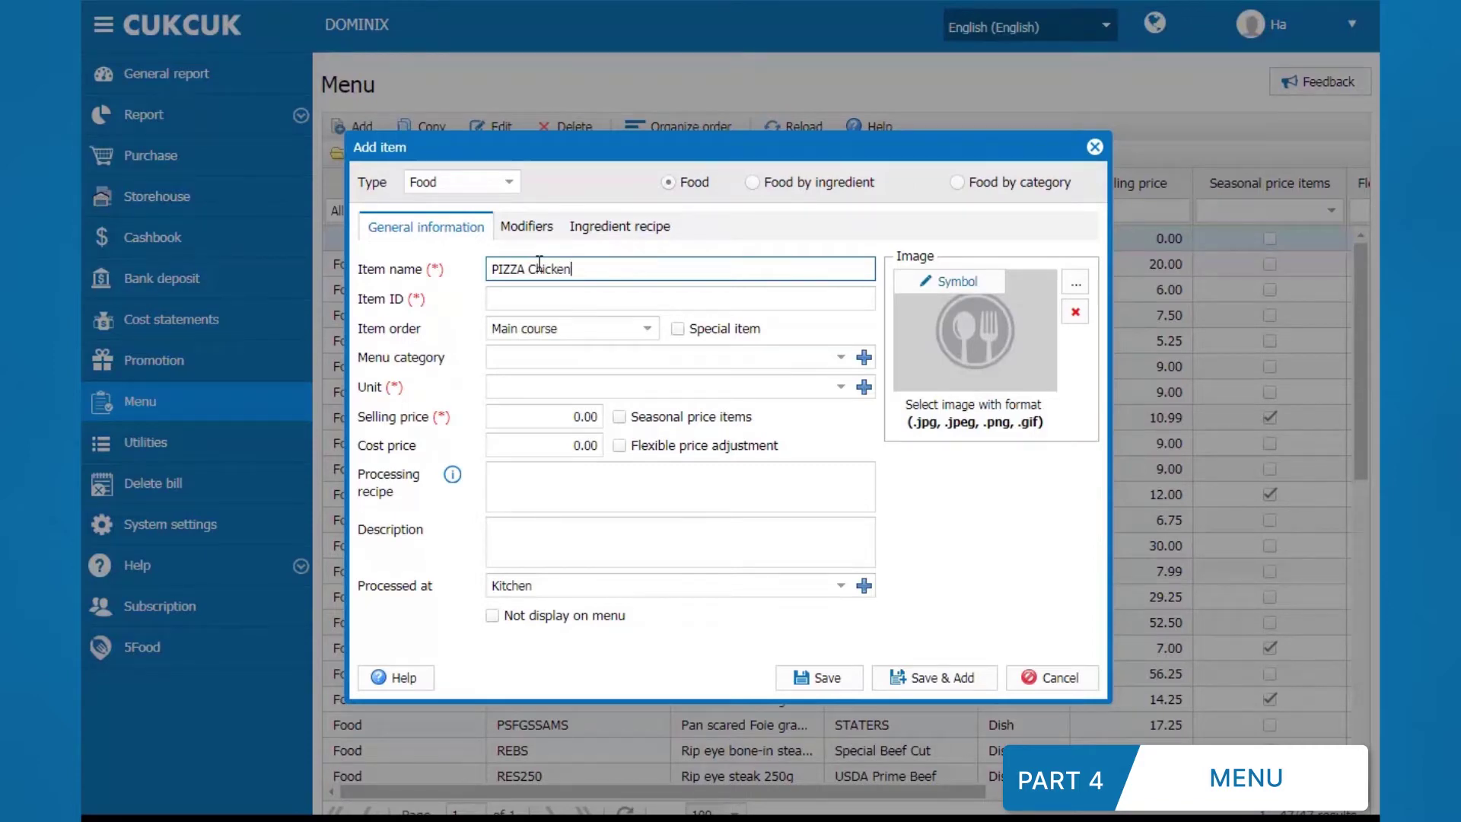
pyautogui.click(582, 415)
pyautogui.write('7')
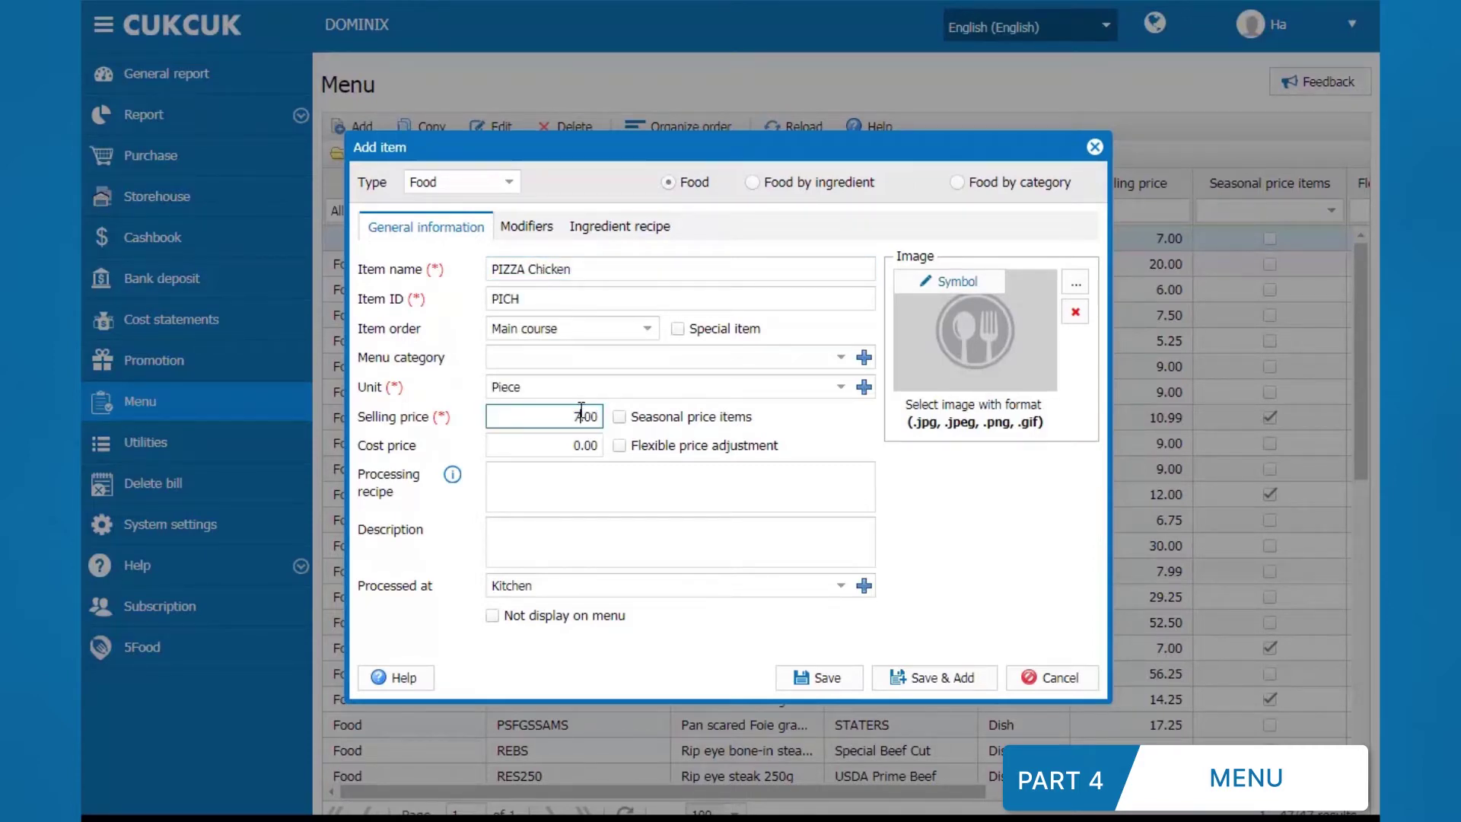
pyautogui.click(619, 417)
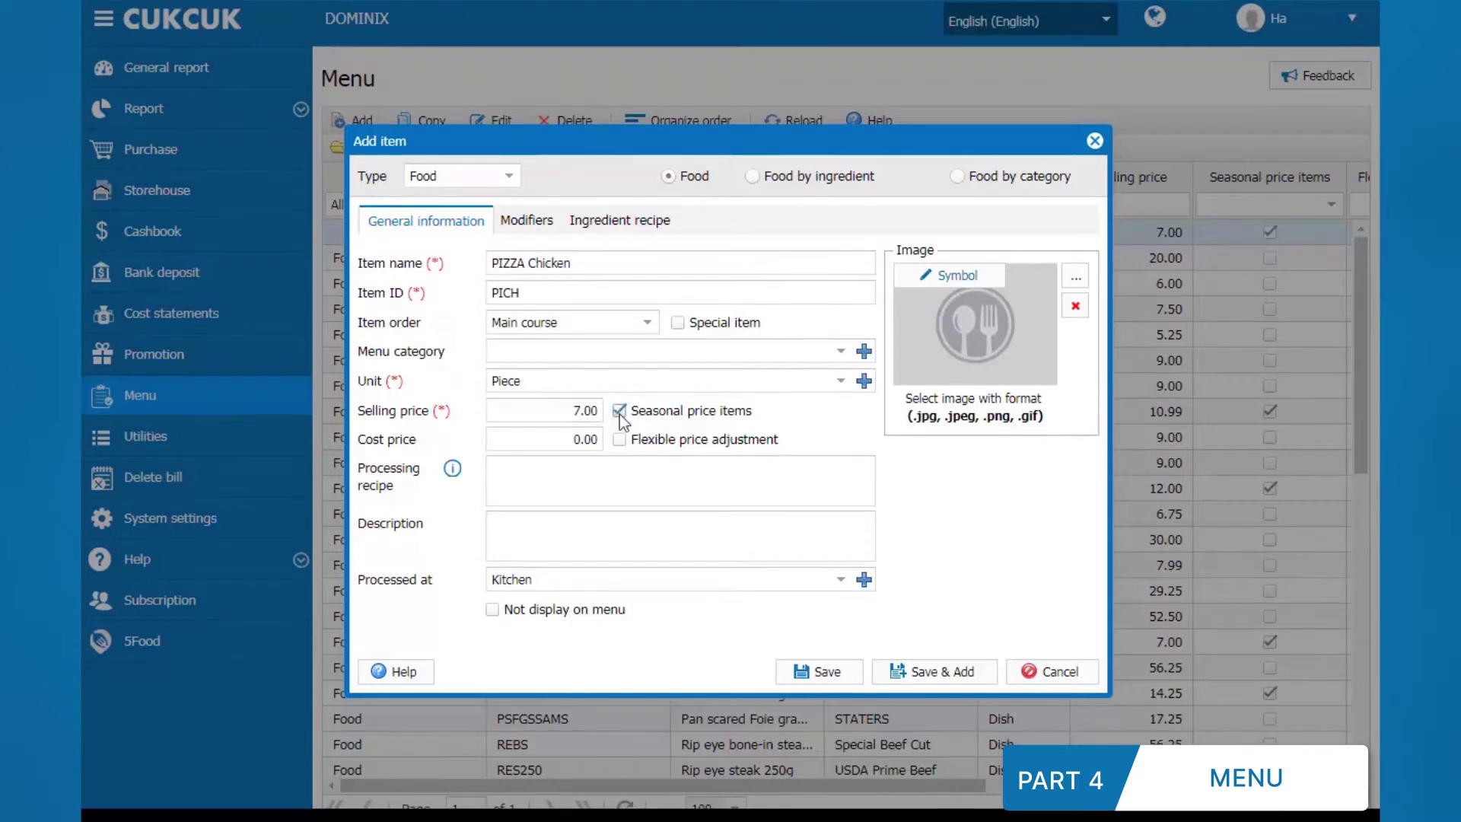
pyautogui.click(543, 224)
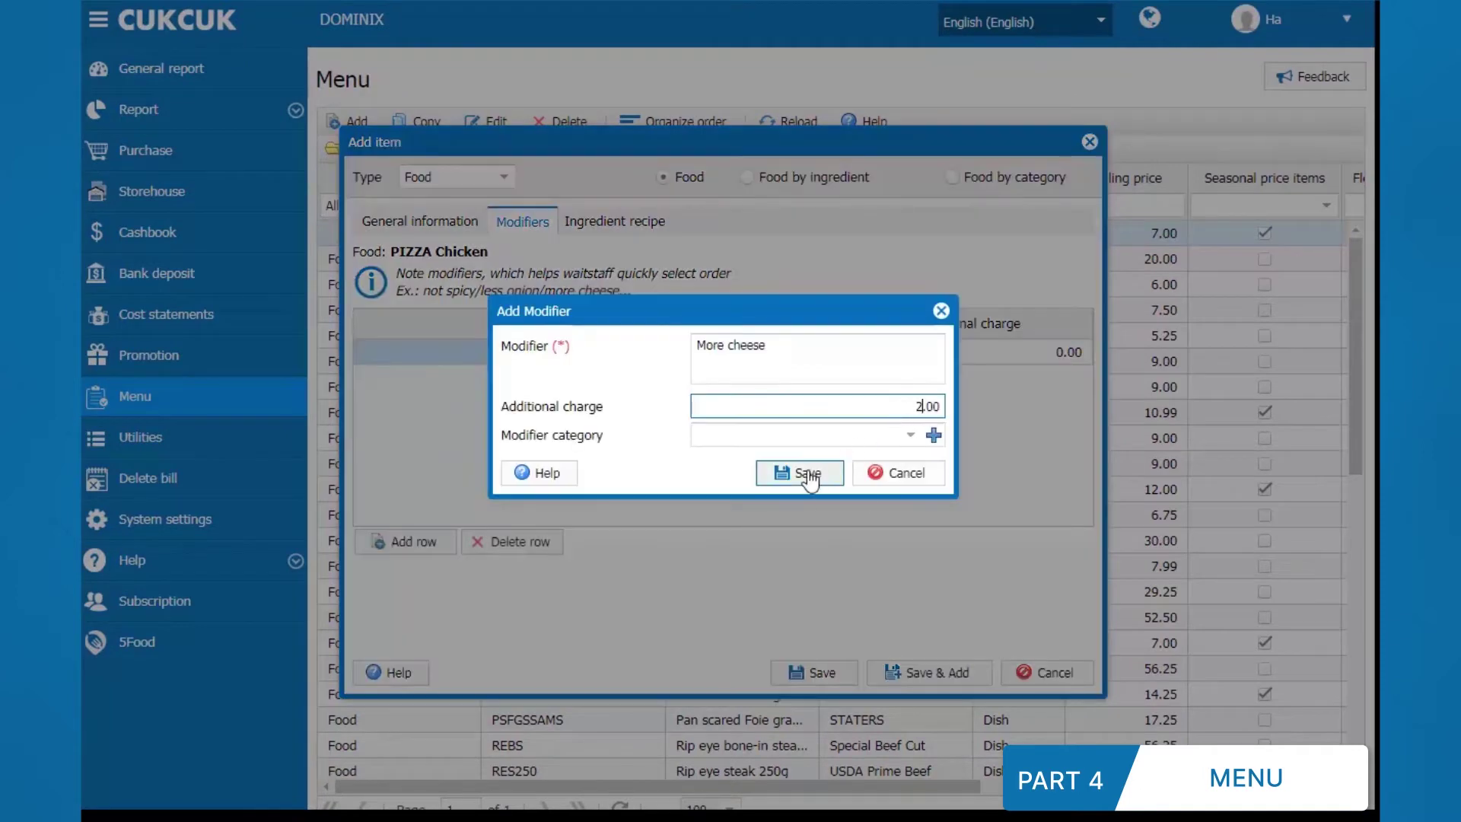
# Step: Add the More cheese modifier at 2.00 and new ingredient Chicken (CH, Kg), then export the menu to .xls
pyautogui.click(806, 476)
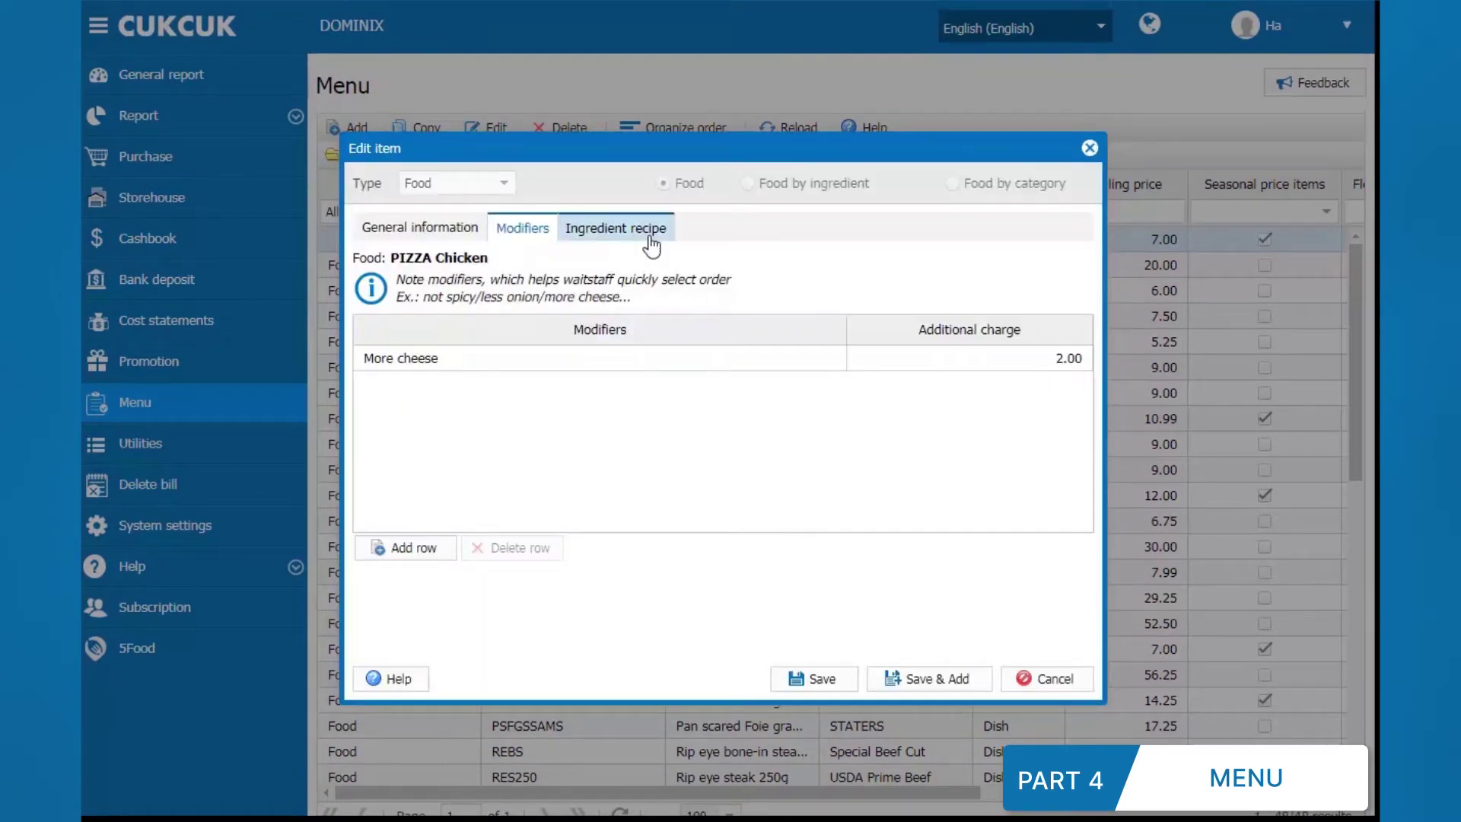
pyautogui.click(651, 239)
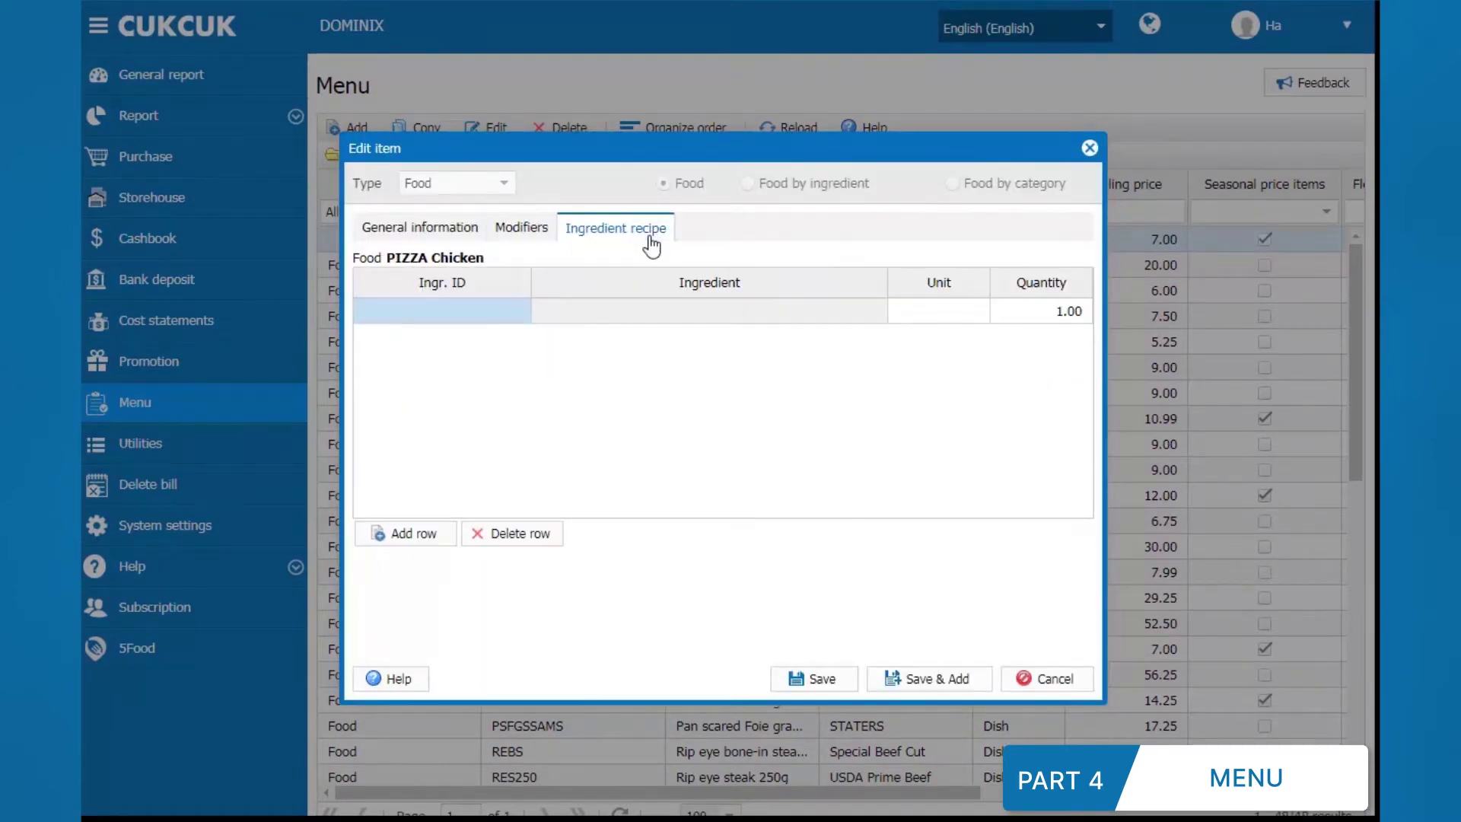
pyautogui.click(525, 310)
pyautogui.click(519, 310)
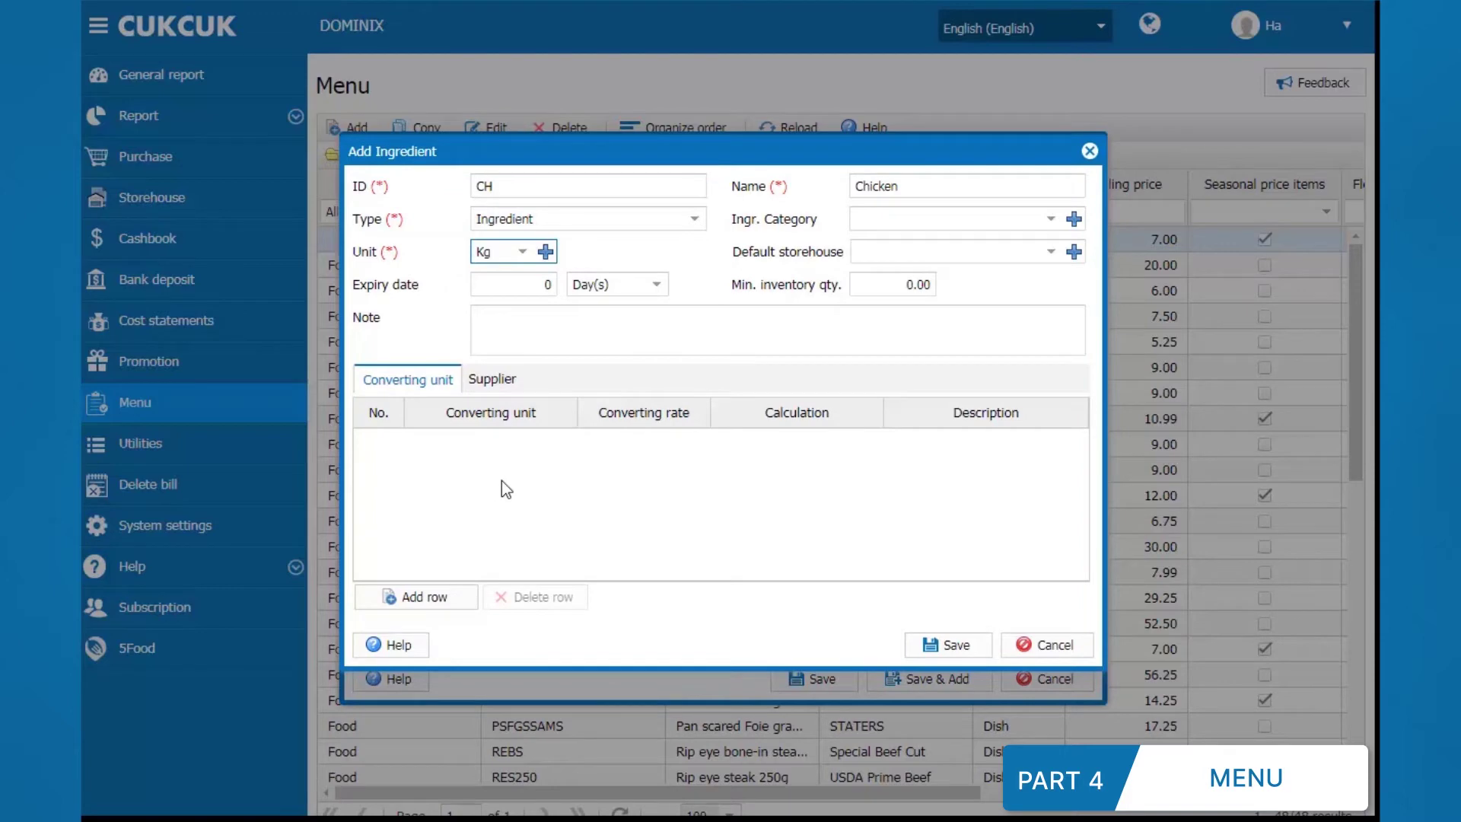
pyautogui.click(945, 647)
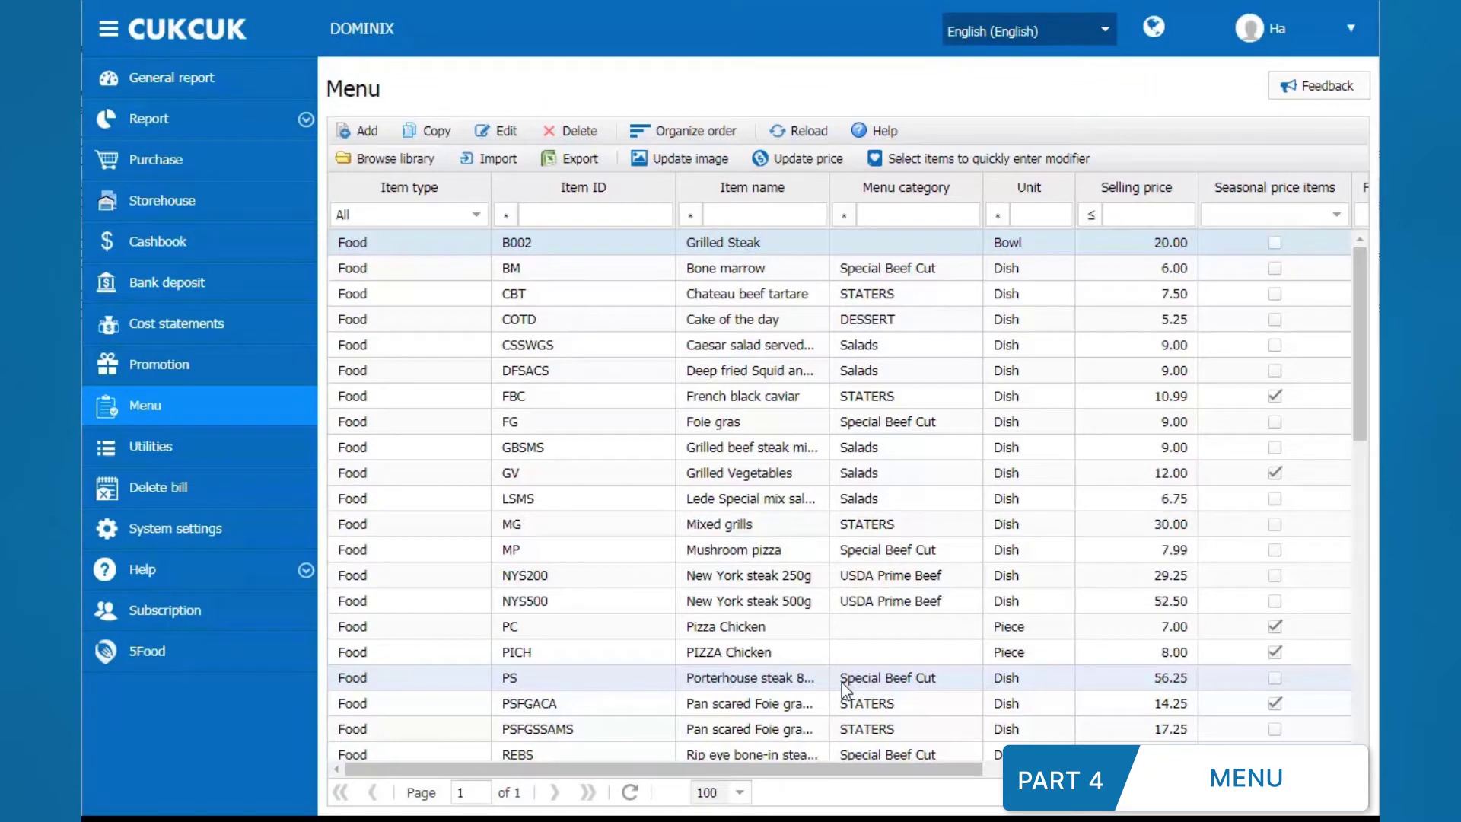
pyautogui.click(583, 165)
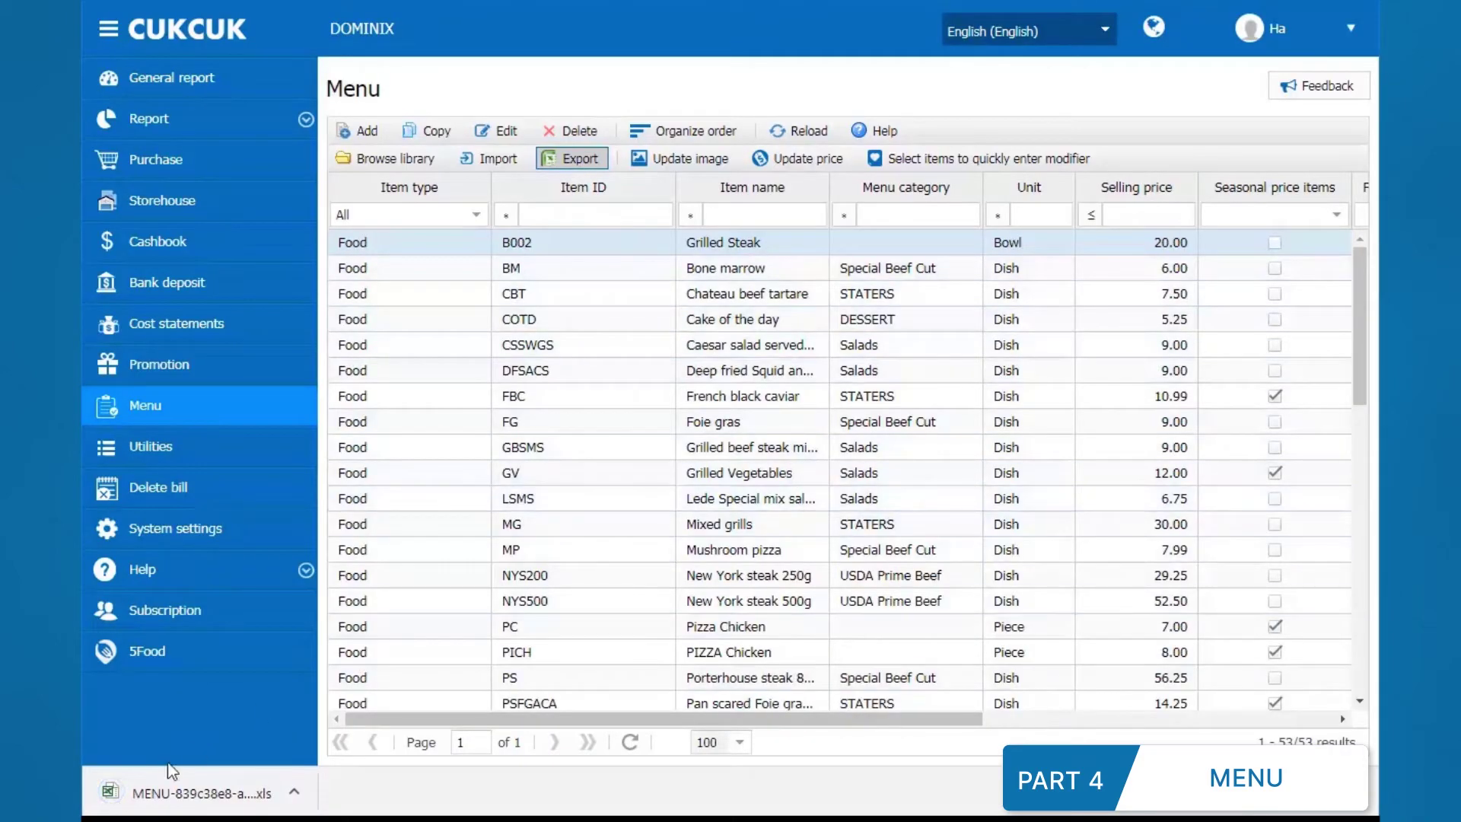
# Step: Open the exported file and fill row 12 with type Food, ID FCH and name PIZZA Chicken
pyautogui.click(172, 771)
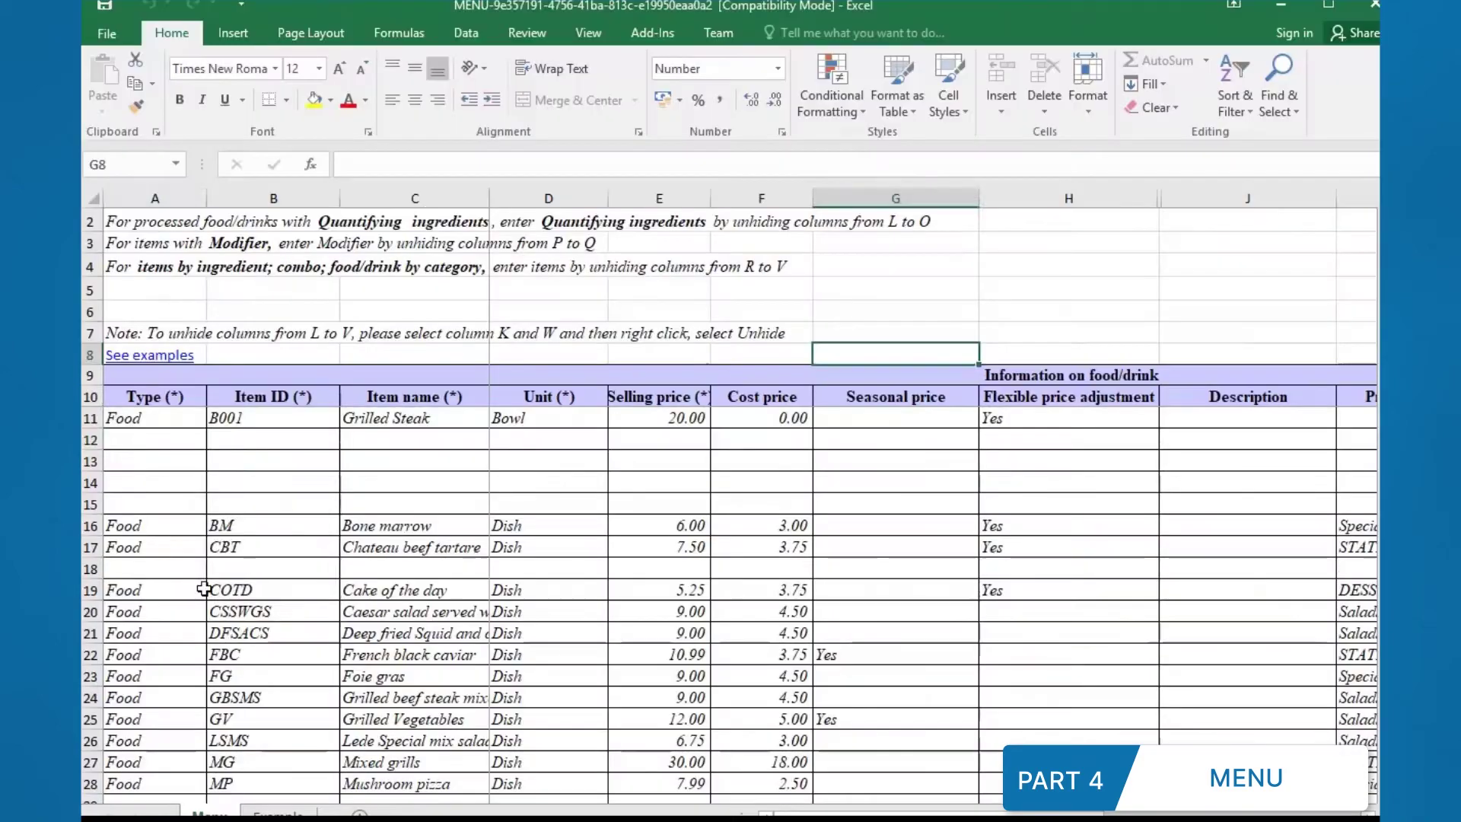
pyautogui.click(154, 439)
pyautogui.write('Food')
pyautogui.click(273, 438)
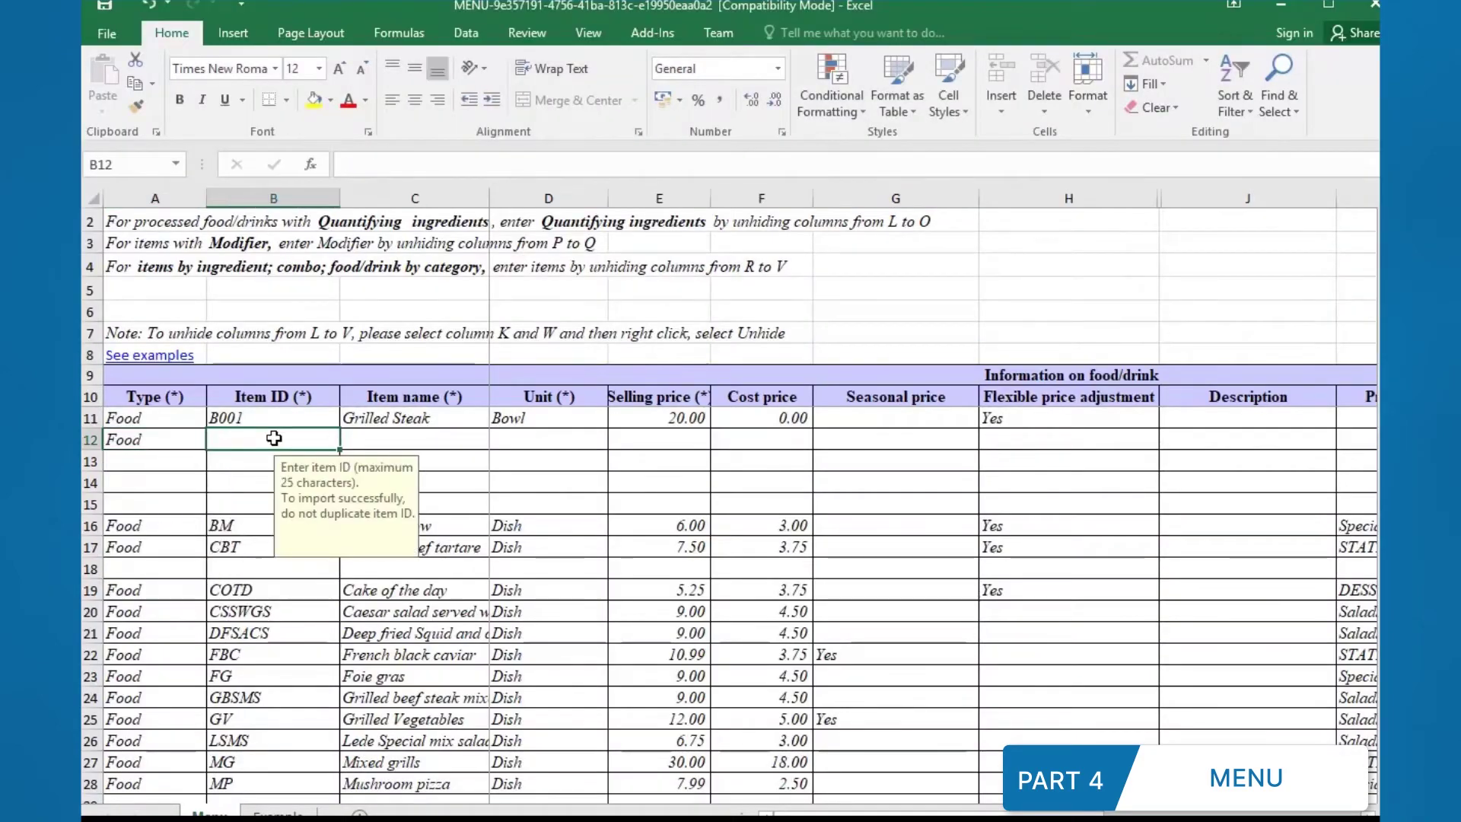
pyautogui.write('FCH')
pyautogui.press('Tab')
pyautogui.write('PI')
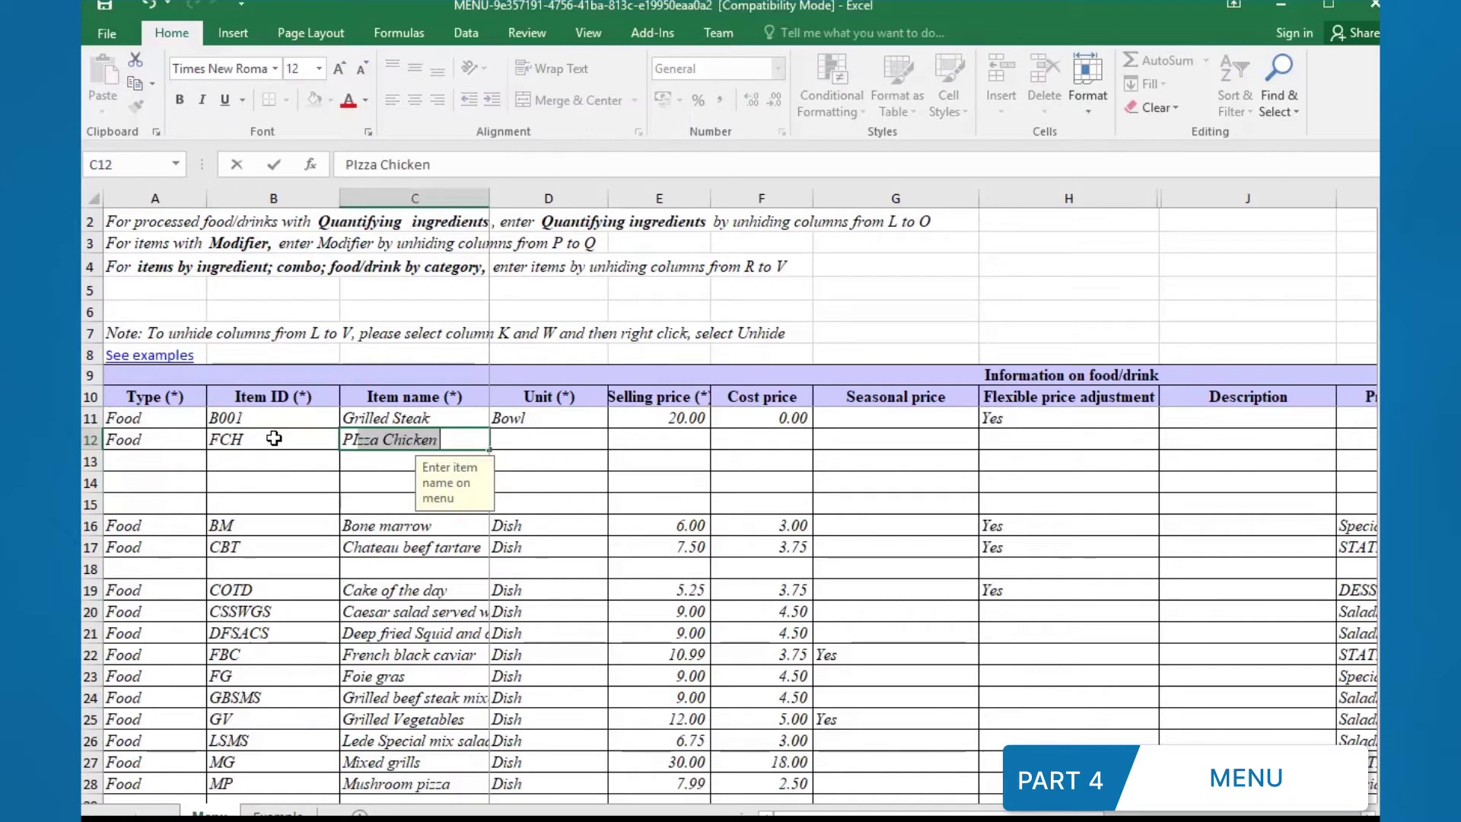
pyautogui.write('ZZA')
pyautogui.press('Tab')
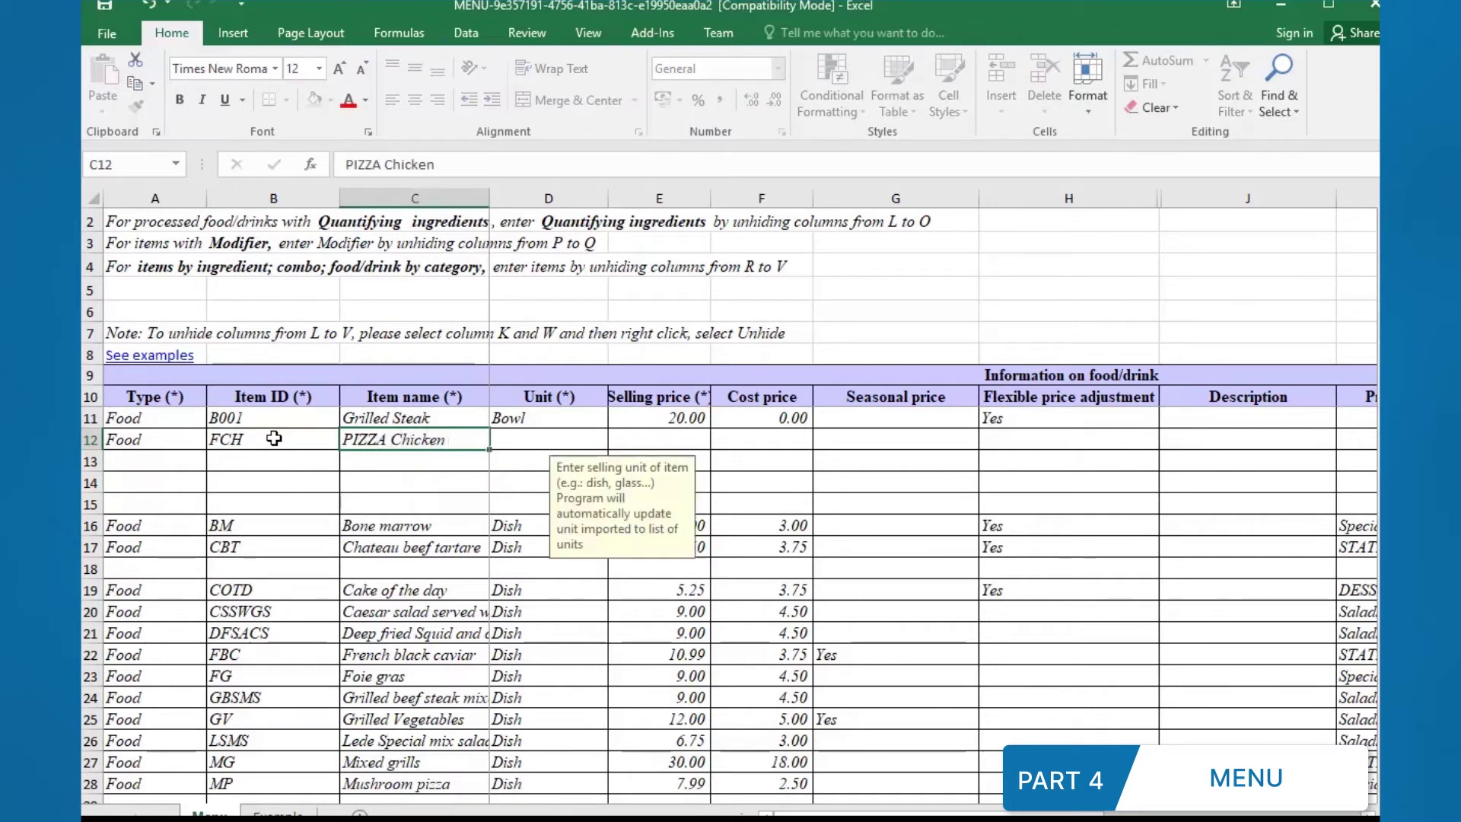
# Step: Complete row 12 with unit Piece, price 7.00, cost 0.00 and flexible price adjustment Yes
pyautogui.write('Piece')
pyautogui.press('Tab')
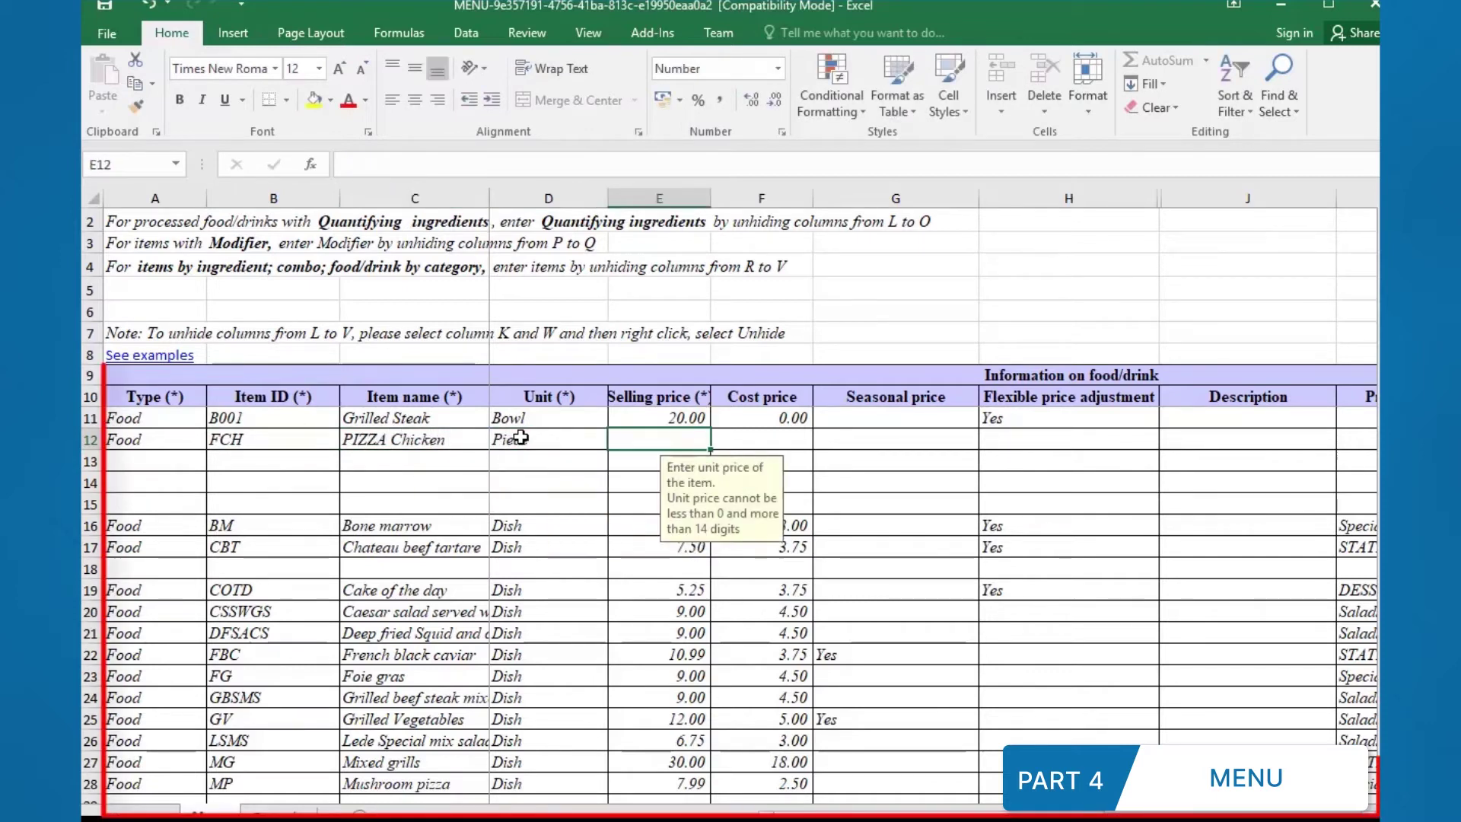
pyautogui.write('7.')
pyautogui.press('Tab')
pyautogui.write('0')
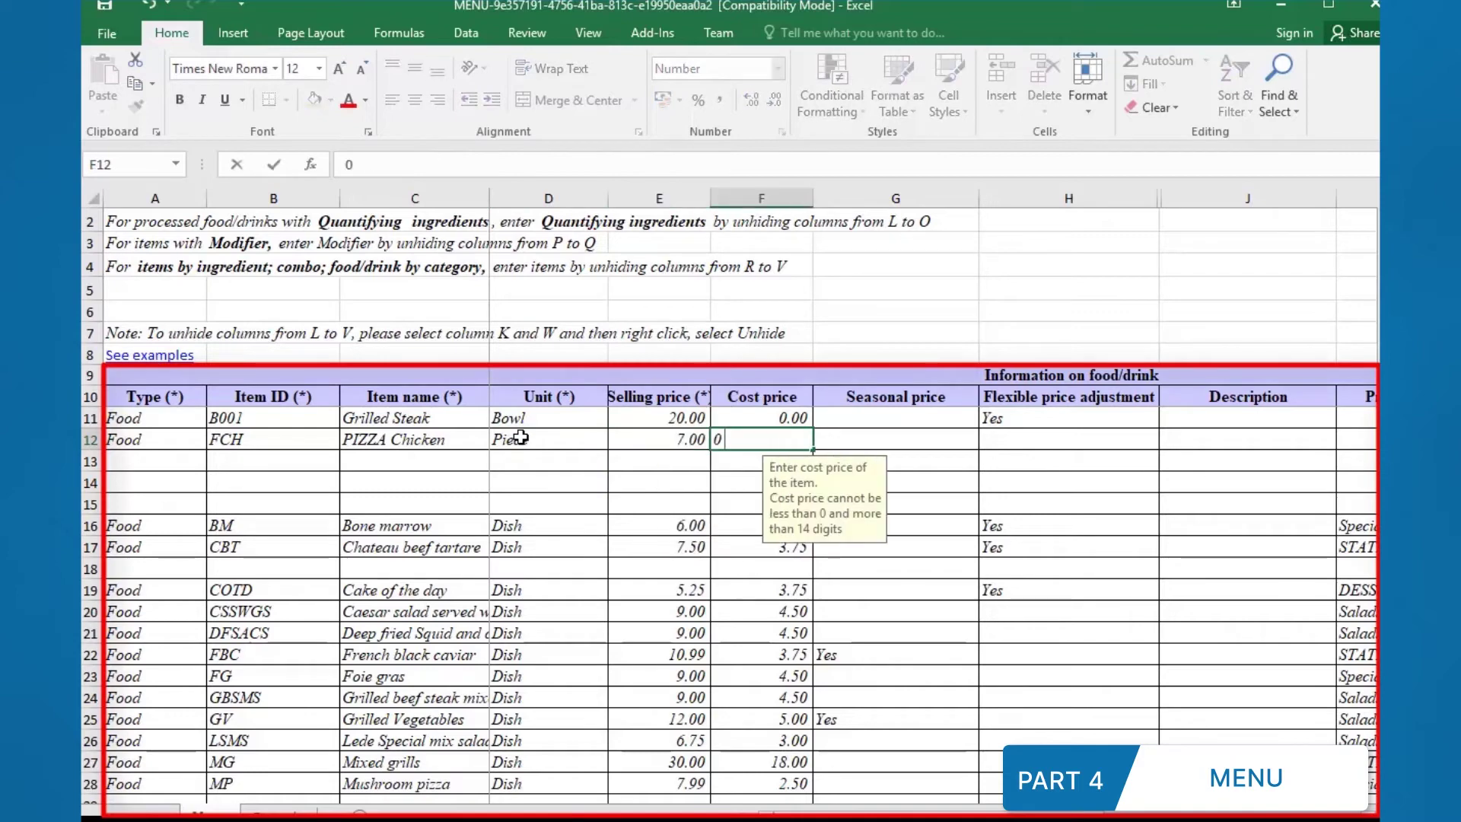
pyautogui.press('Tab')
pyautogui.press('Tab')
pyautogui.click(1168, 440)
pyautogui.click(1151, 457)
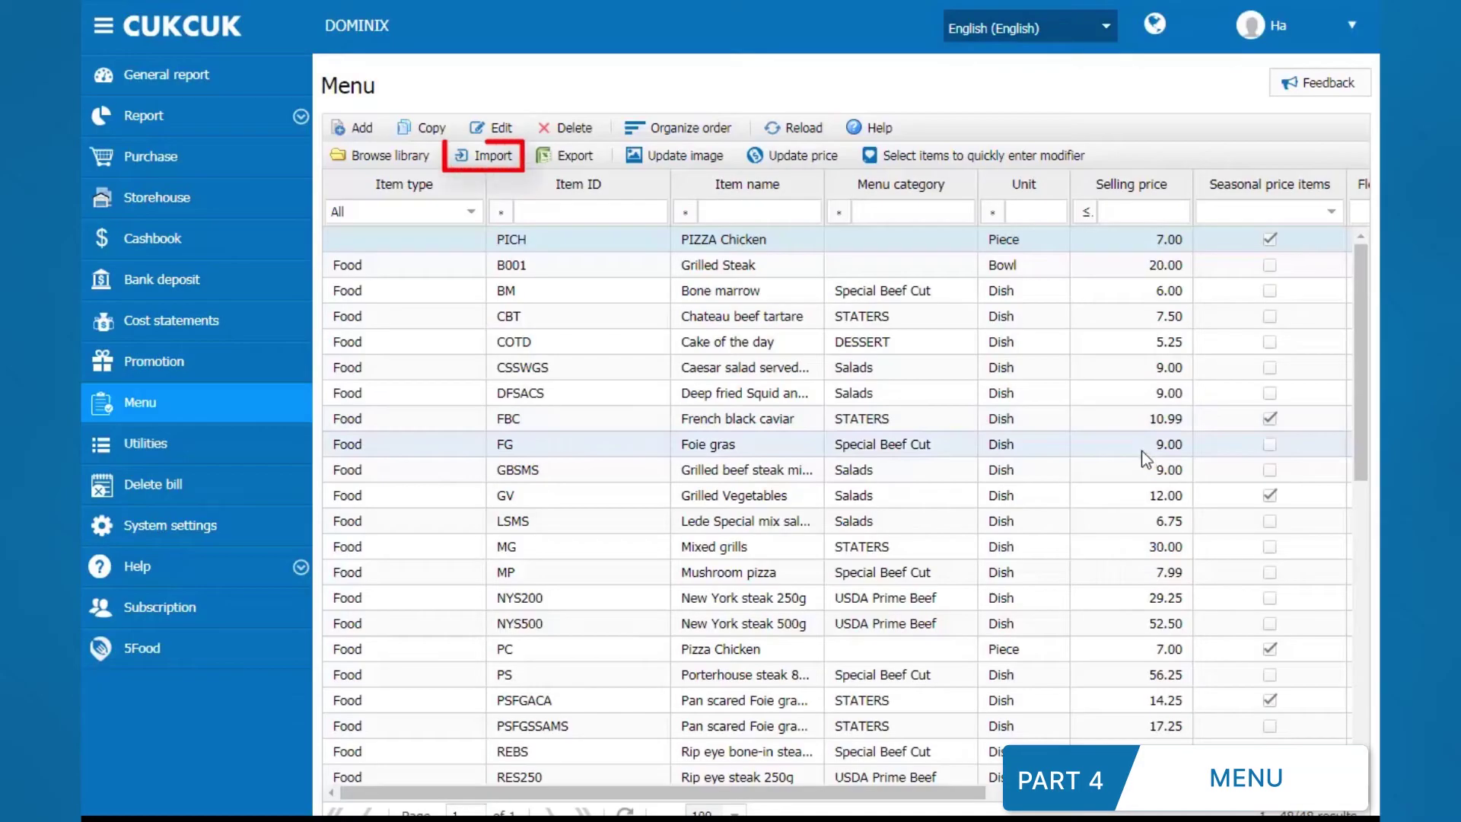
# Step: Import the edited menu spreadsheet, bringing in all 48 valid items including PIZZA Chicken
pyautogui.click(492, 160)
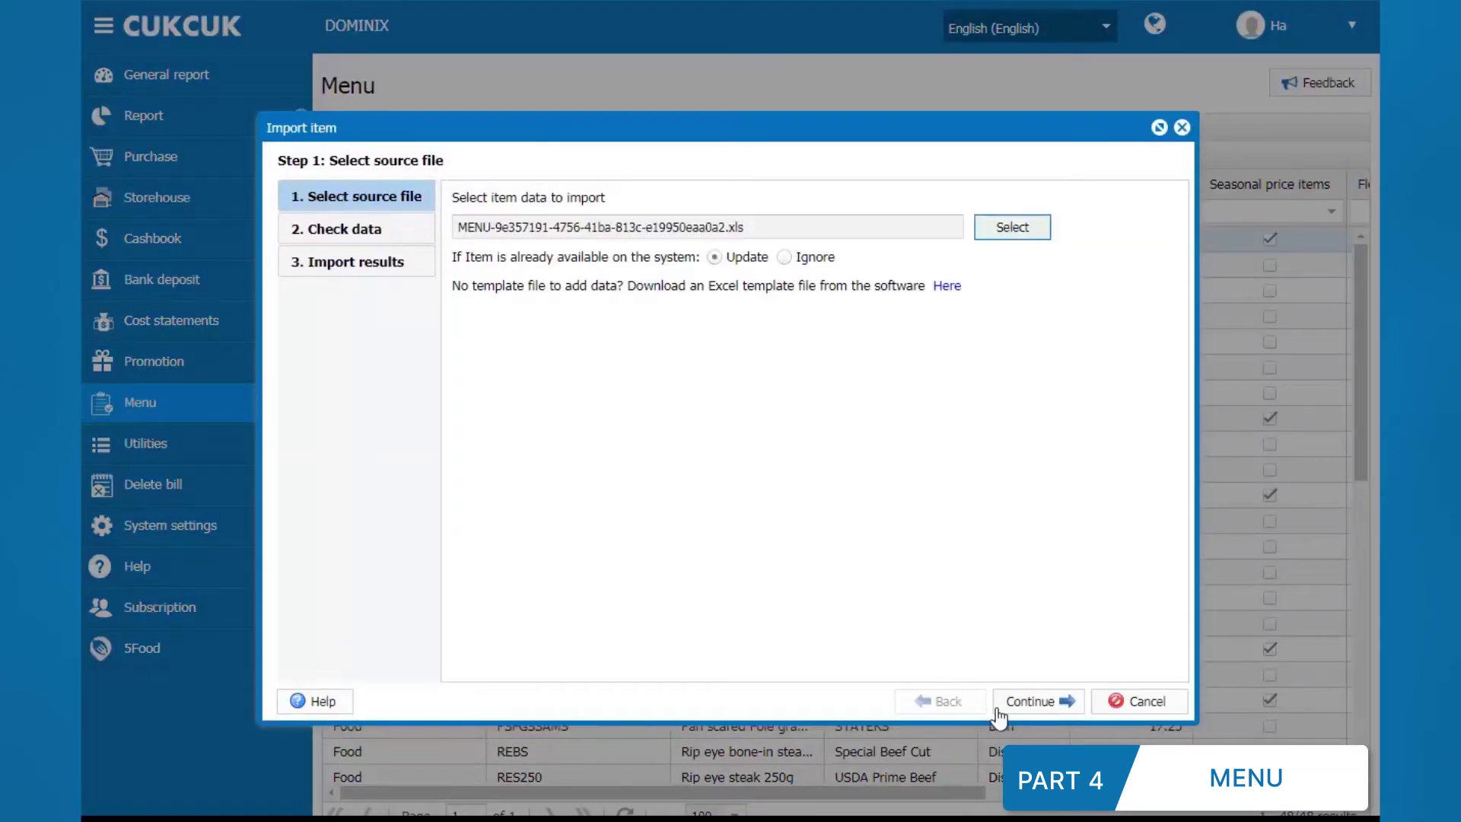
pyautogui.click(998, 715)
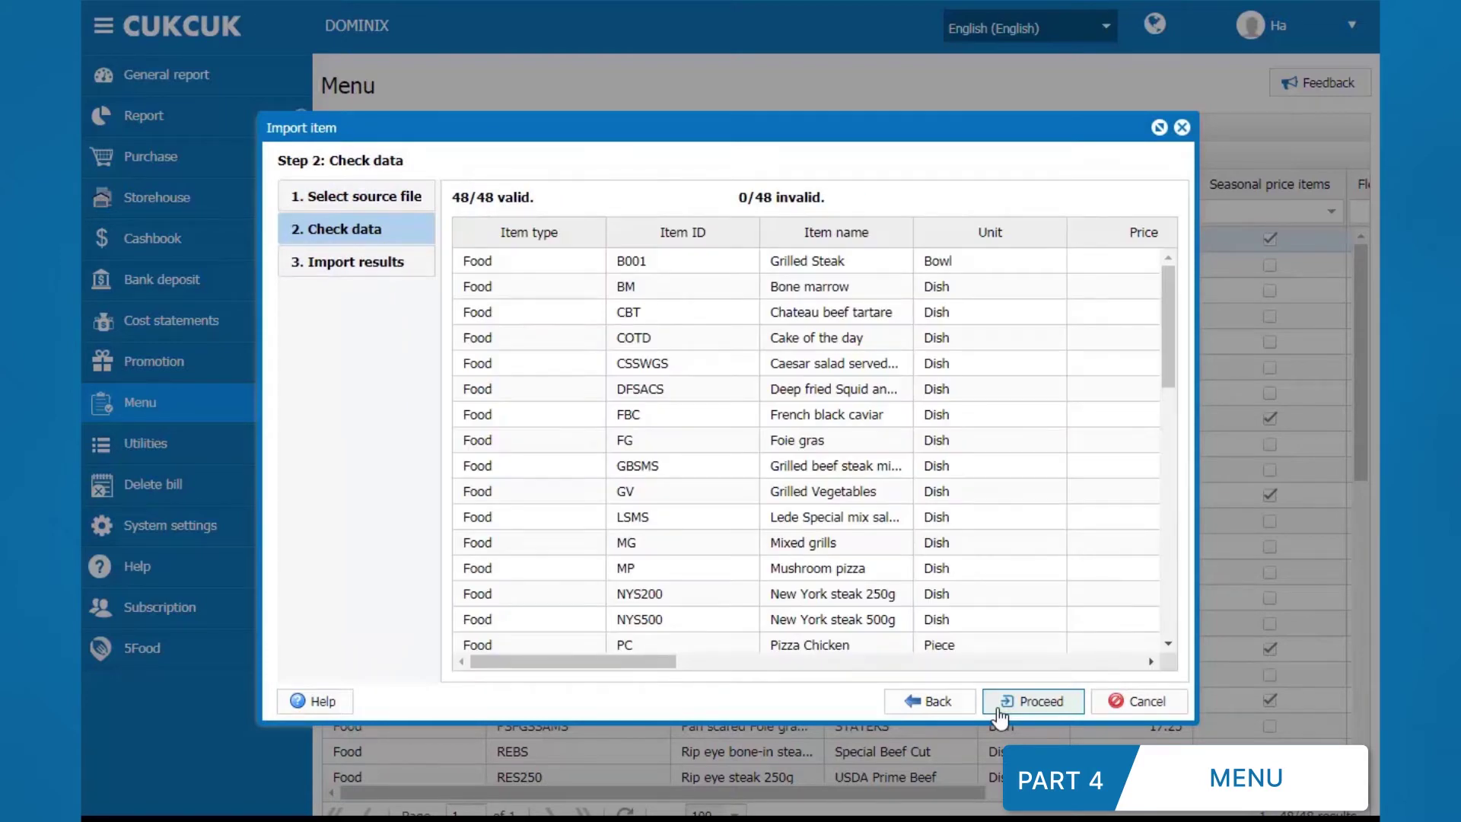
pyautogui.click(999, 708)
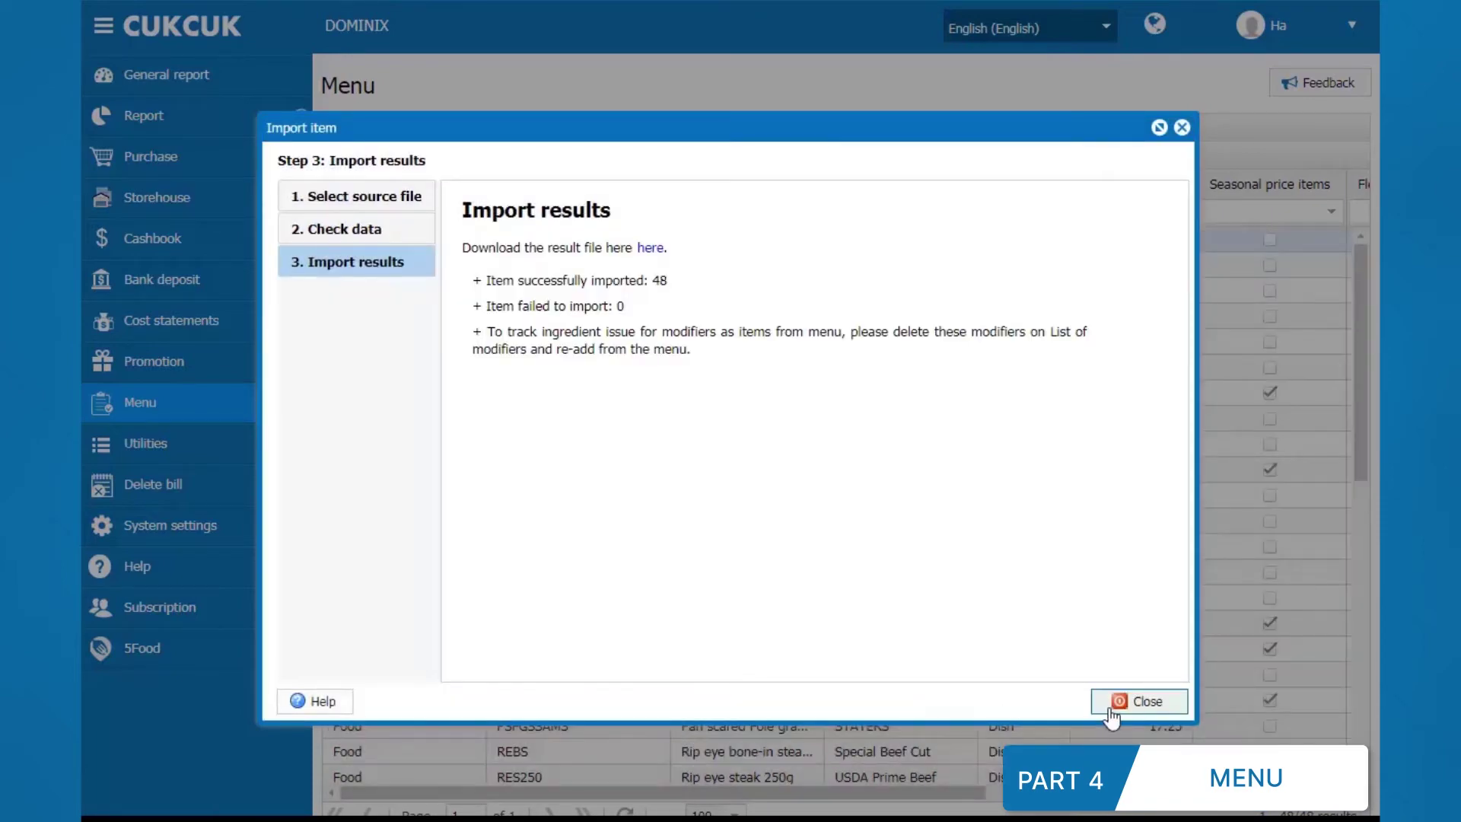
pyautogui.click(1110, 712)
pyautogui.click(827, 462)
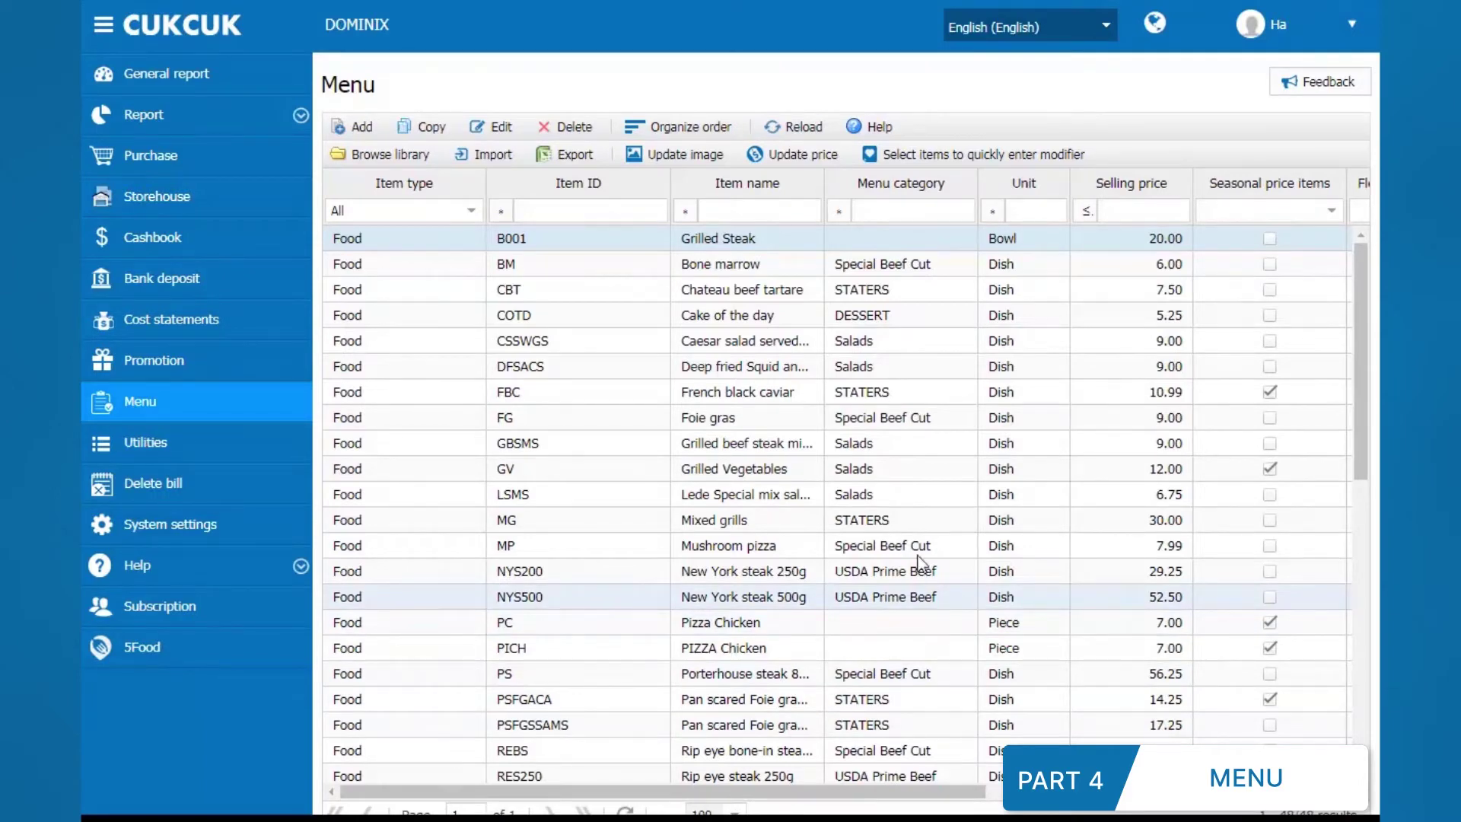
# Step: Change Grilled Steak's Item ID from B001 to B002 and save it
pyautogui.rightClick(747, 244)
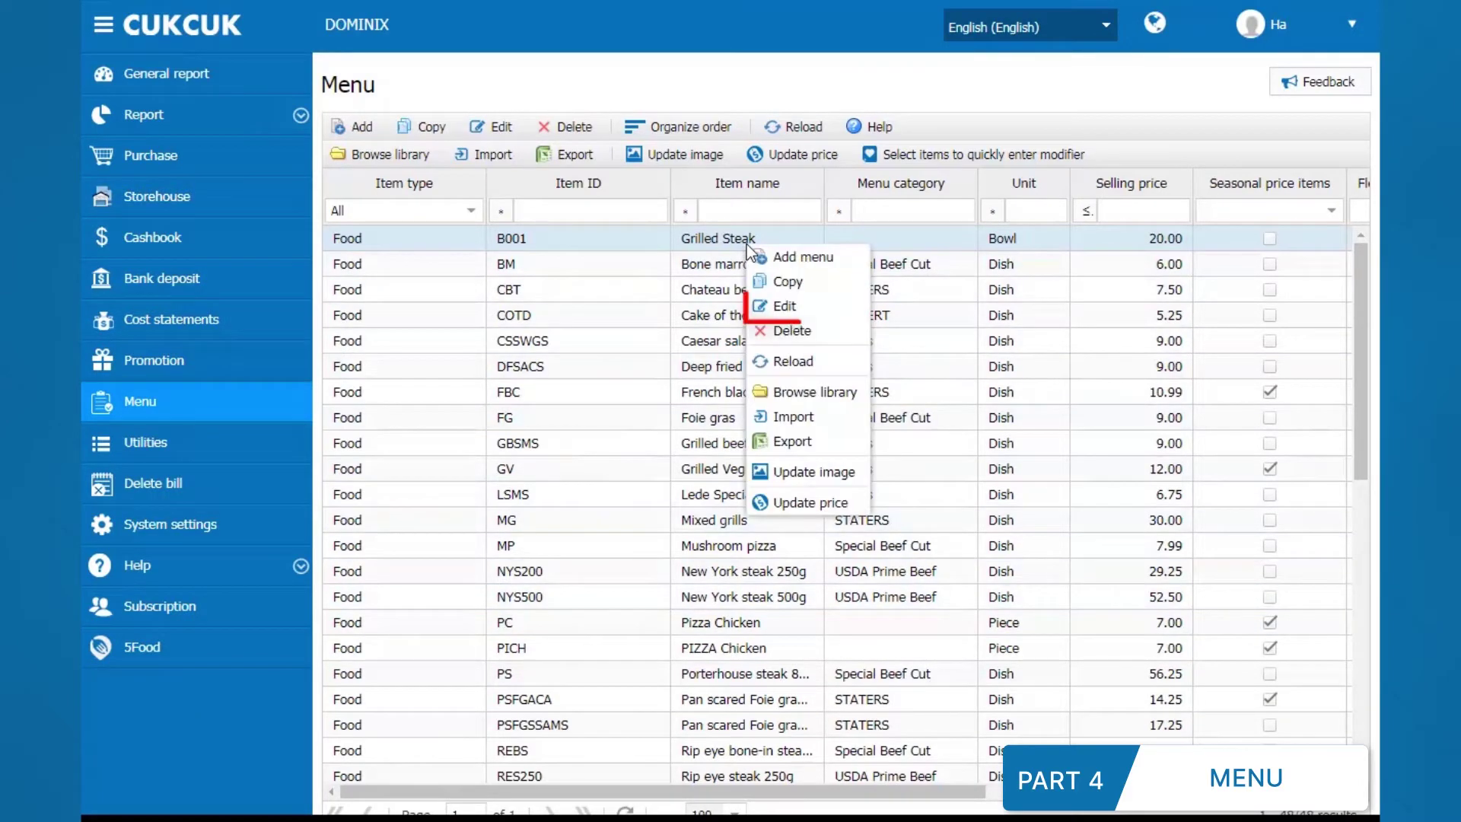
pyautogui.click(784, 305)
pyautogui.click(840, 300)
pyautogui.press('BackSpace')
pyautogui.press('BackSpace')
pyautogui.press('BackSpace')
pyautogui.write('002')
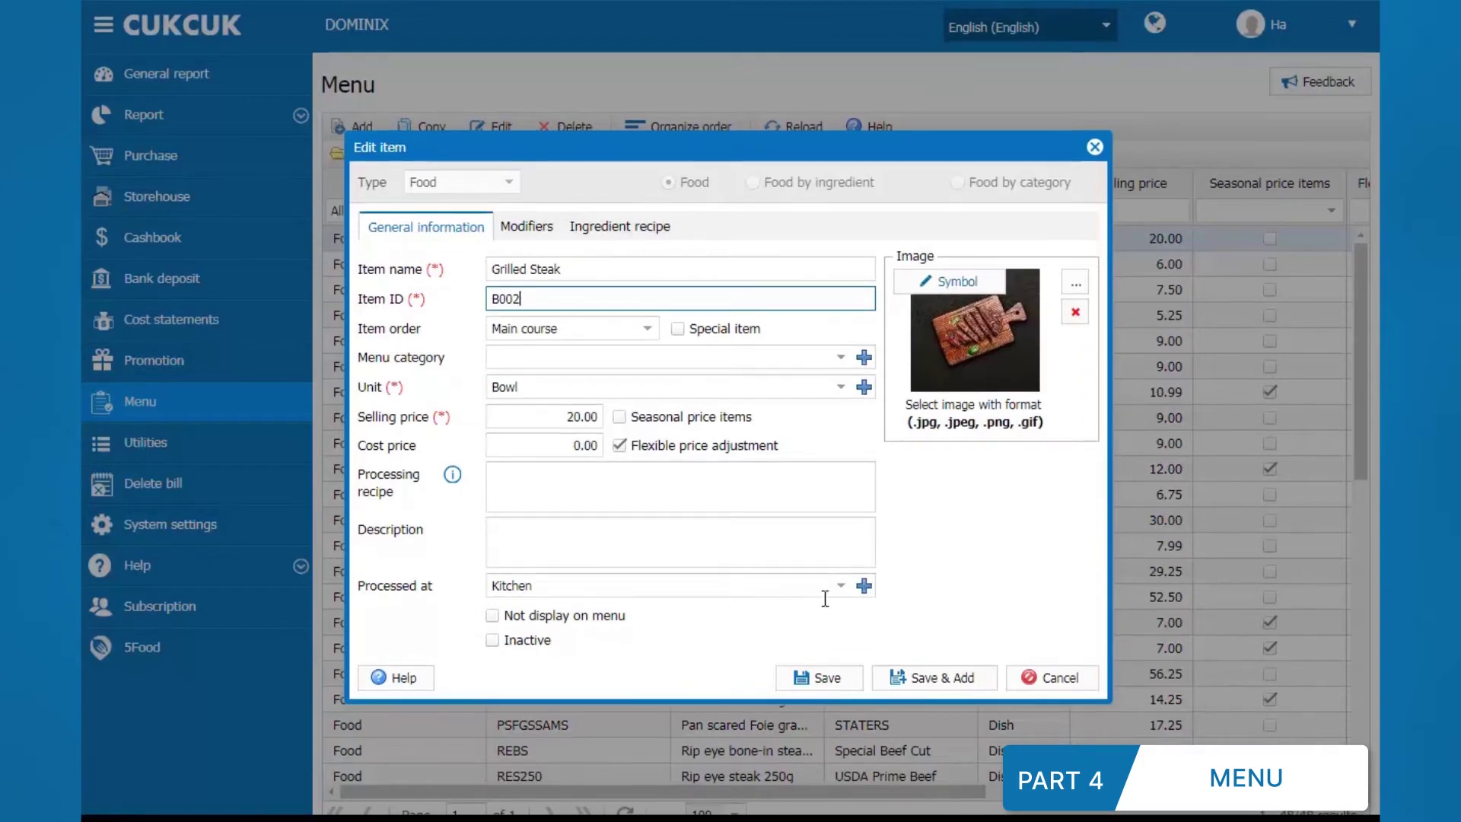
pyautogui.click(818, 678)
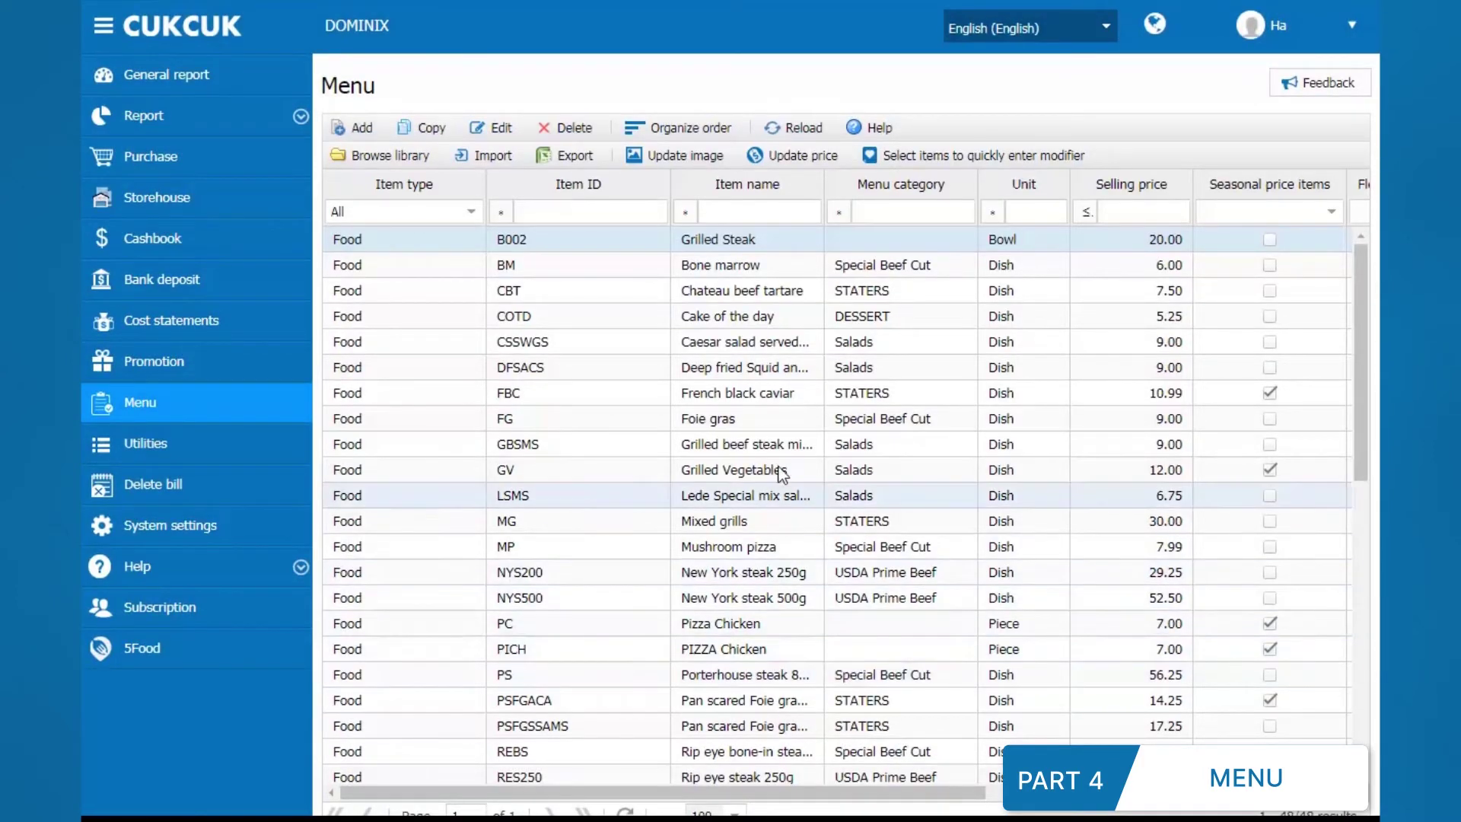
# Step: Update seasonal prices from the template, setting PIZZA Chicken (cell E10) to 8.00
pyautogui.click(759, 391)
pyautogui.rightClick(759, 391)
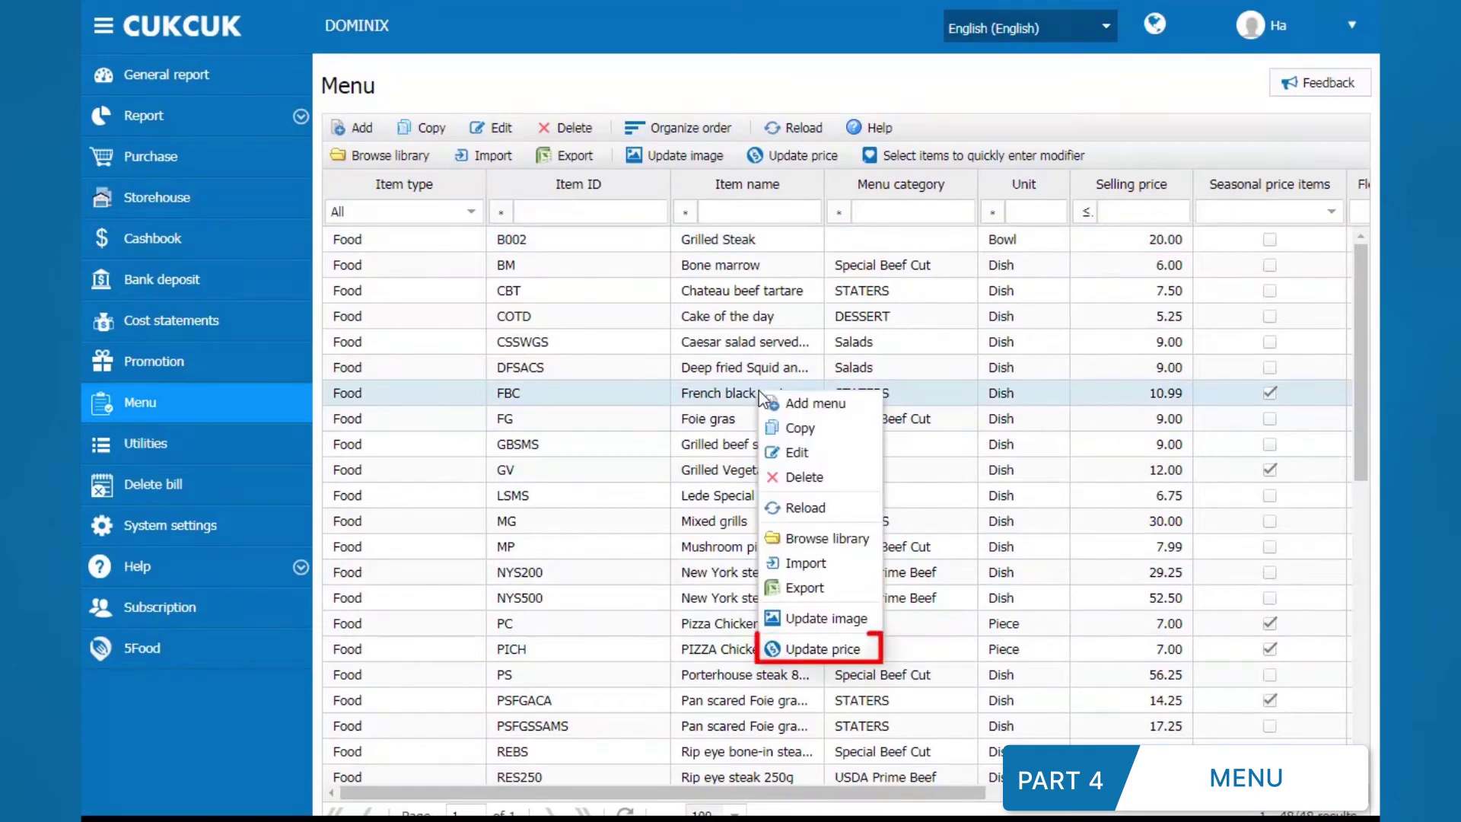
pyautogui.click(806, 648)
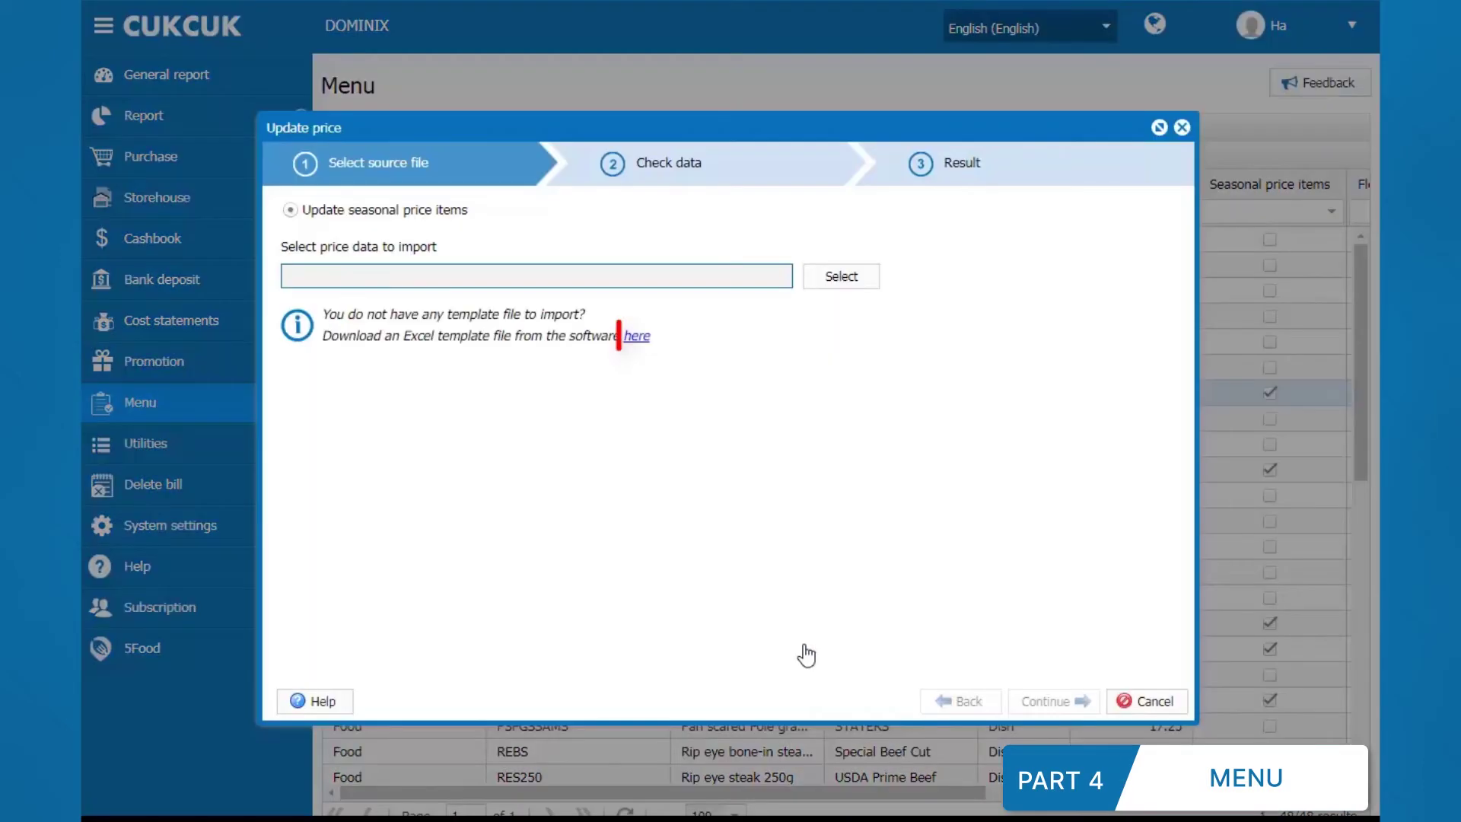
pyautogui.click(637, 336)
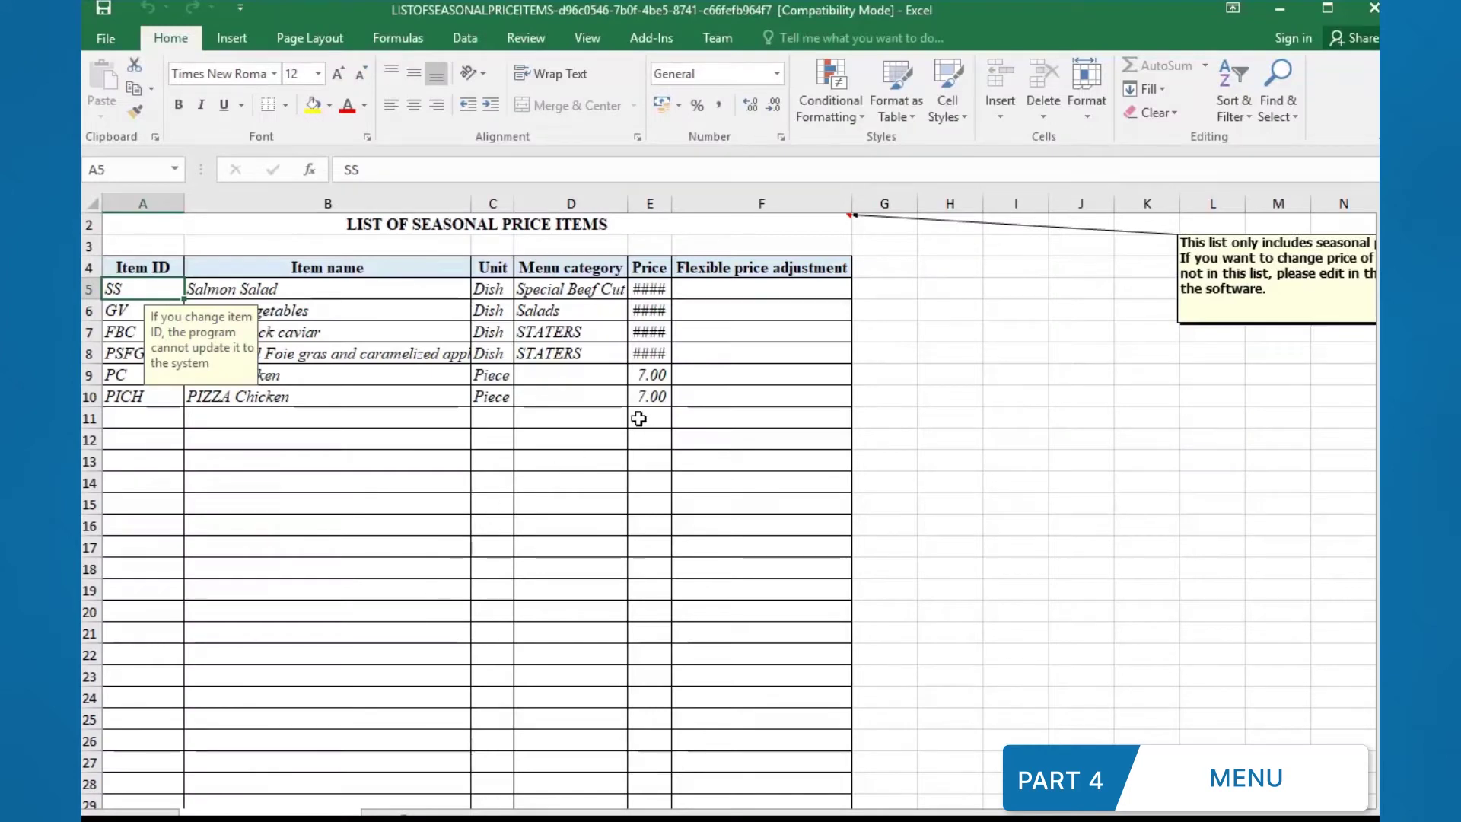
pyautogui.click(652, 396)
pyautogui.write('8.00')
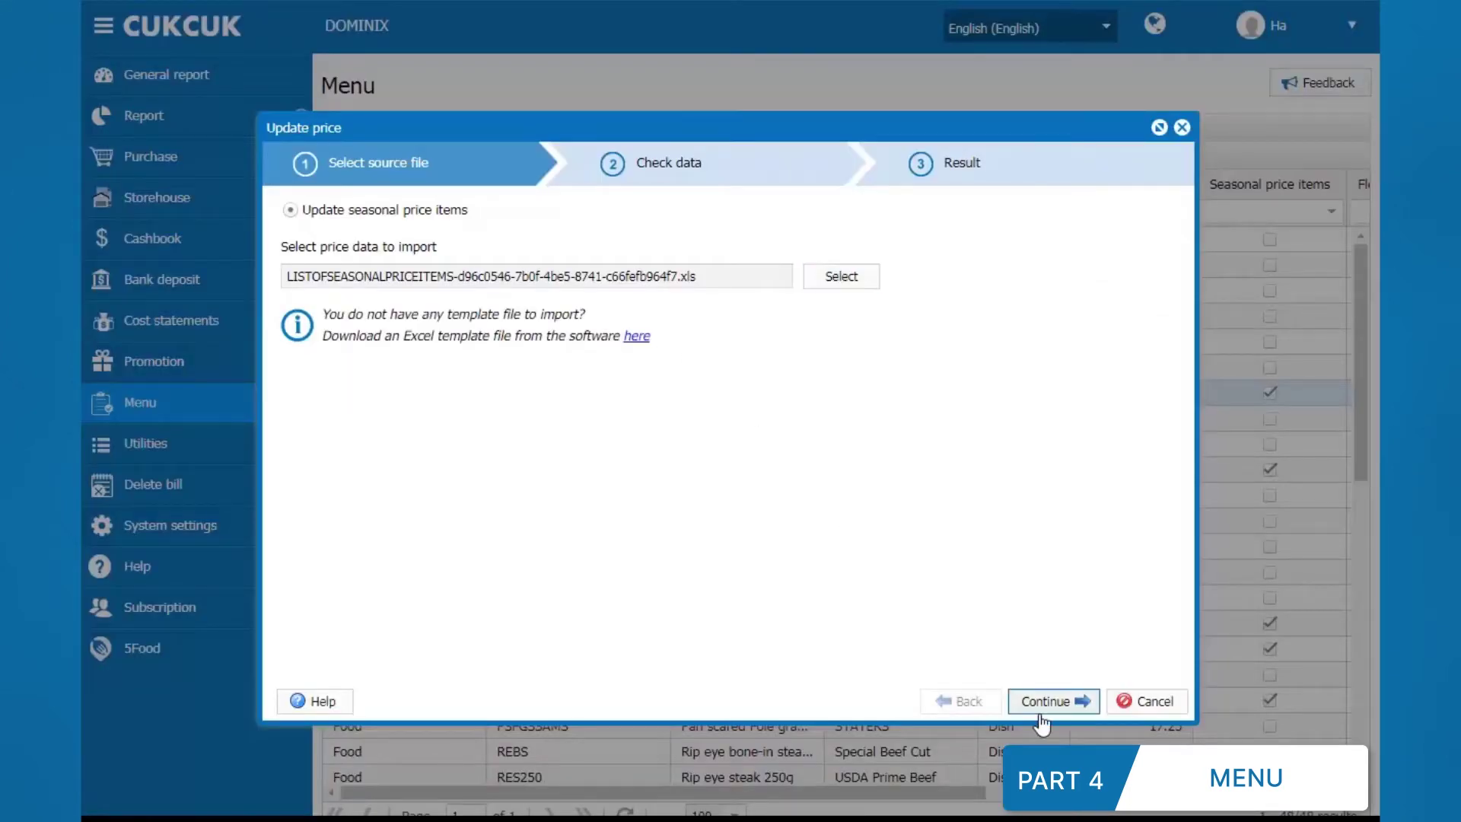
pyautogui.click(1040, 712)
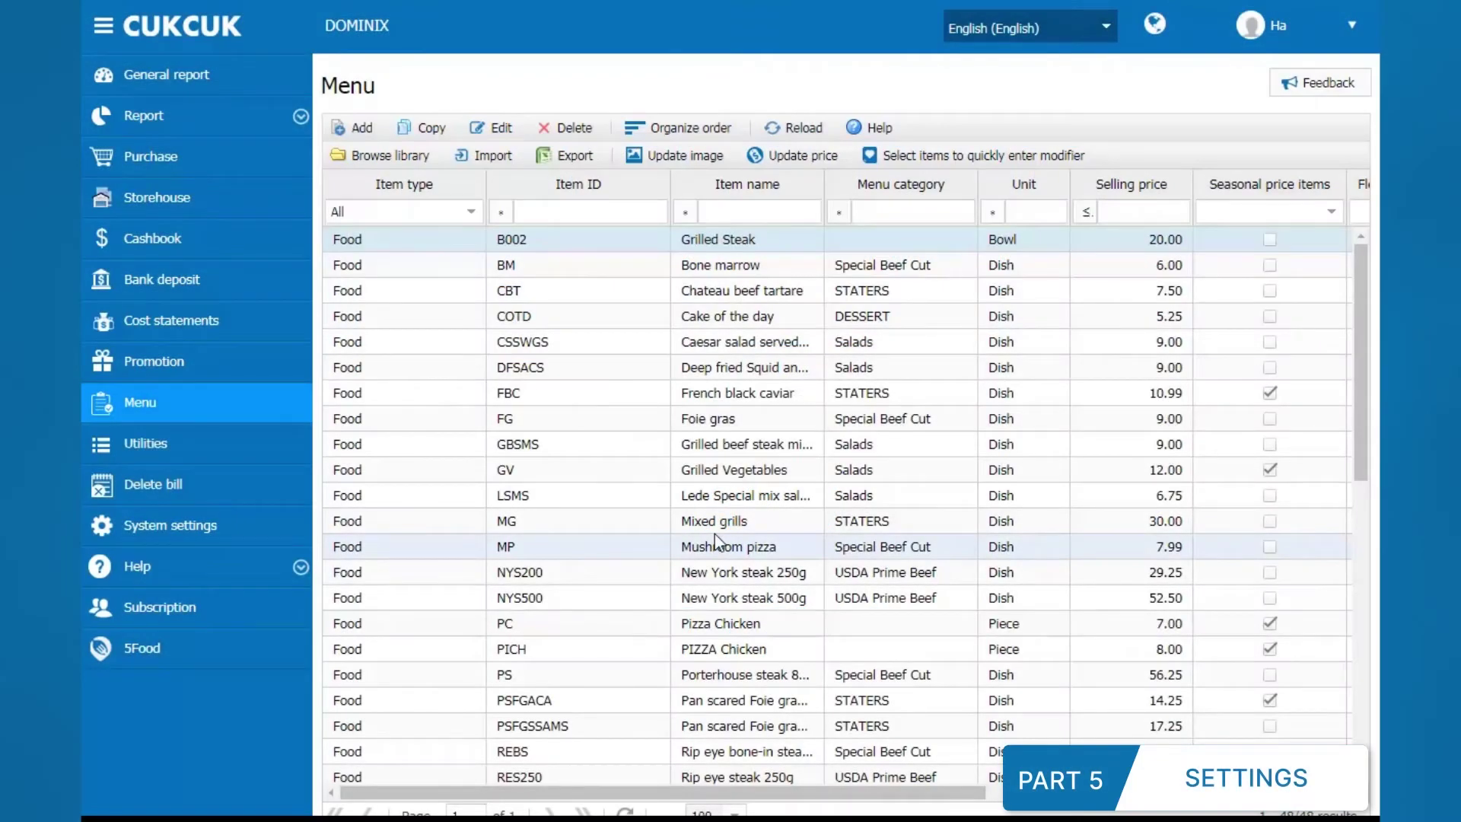
pyautogui.click(296, 533)
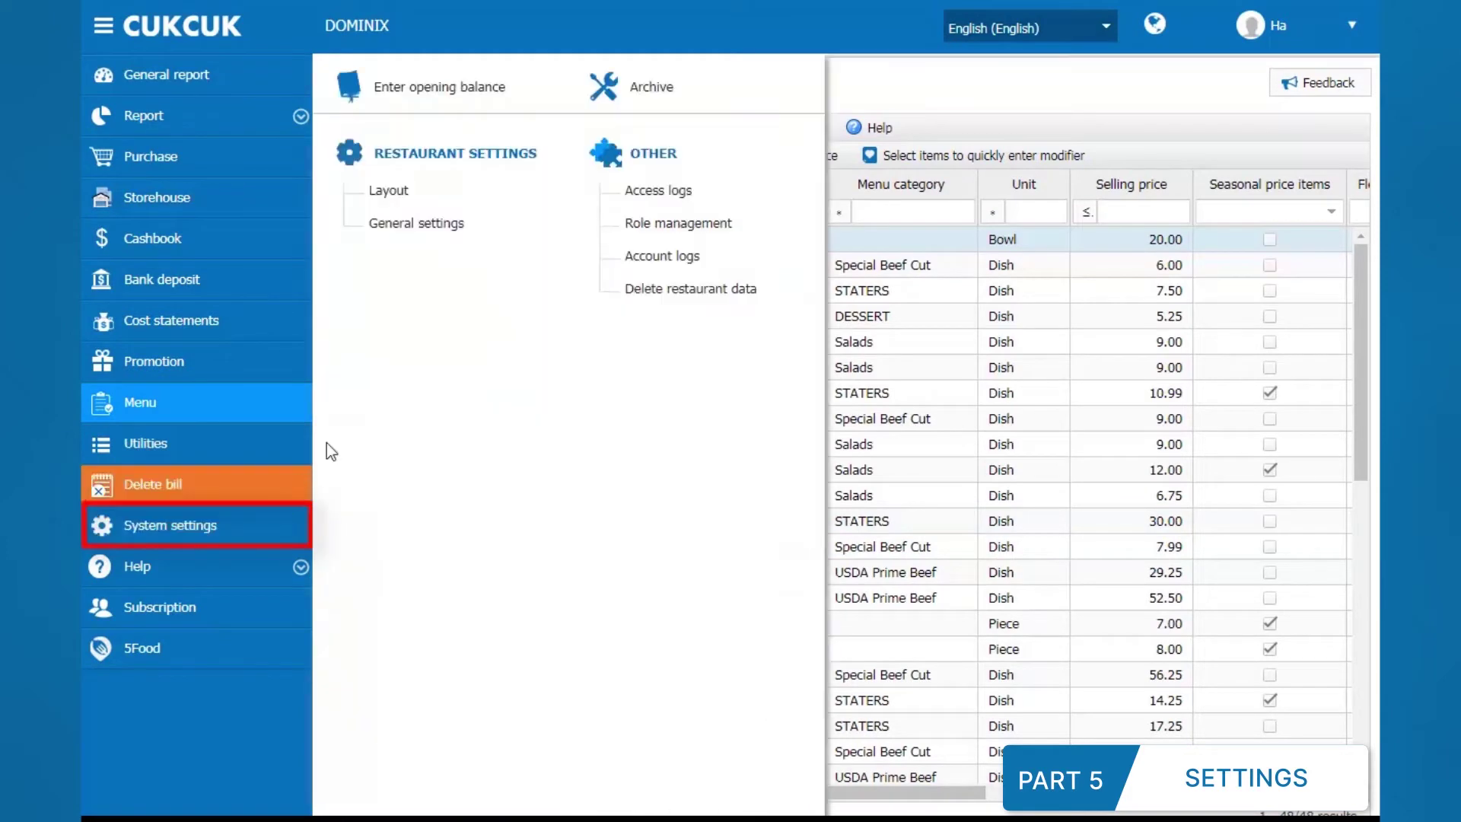
# Step: Open General settings and scroll down to the Currency section showing USD ($)
pyautogui.click(409, 228)
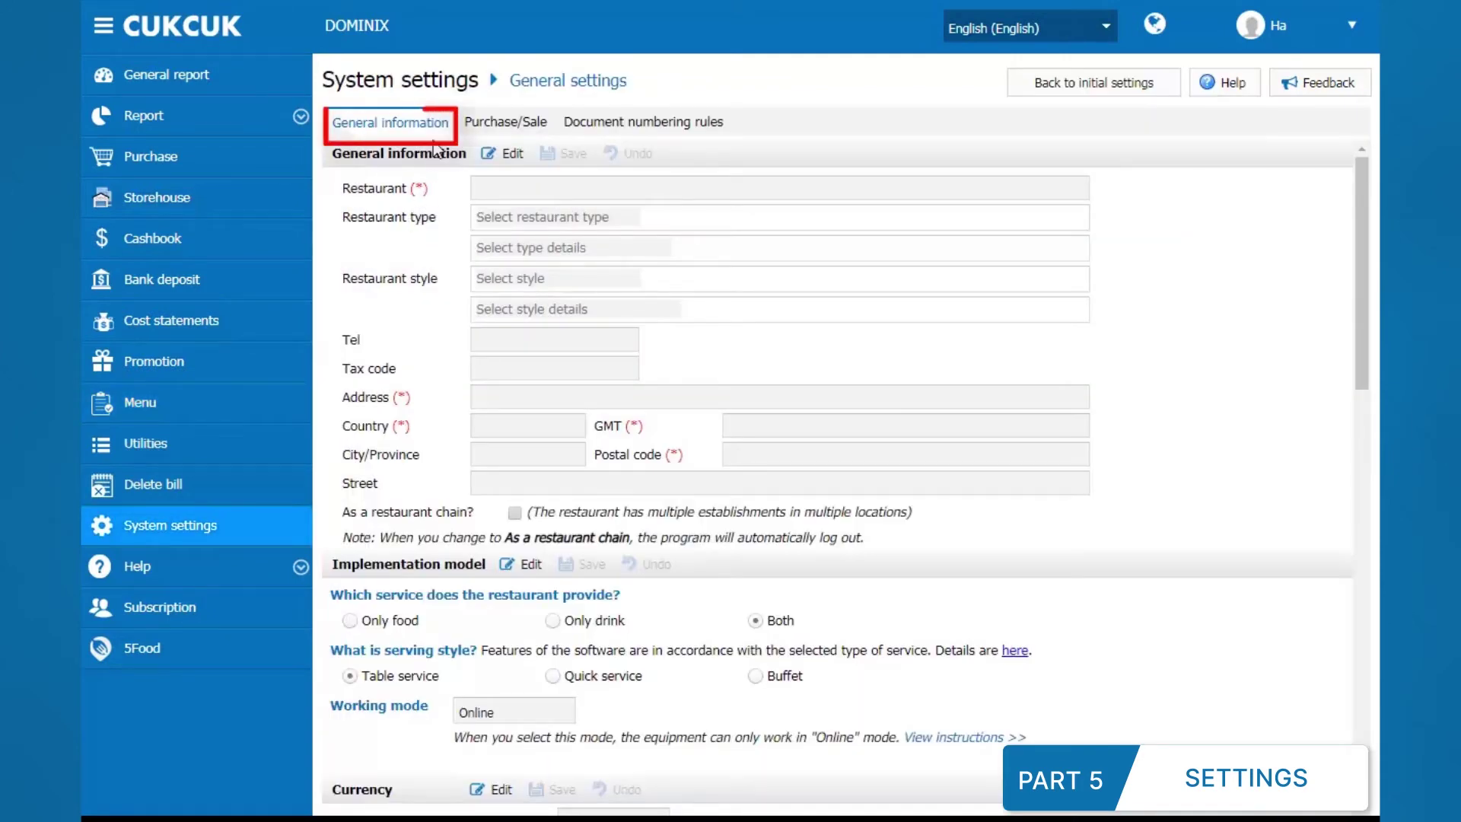
pyautogui.scroll(-4, 566, 412)
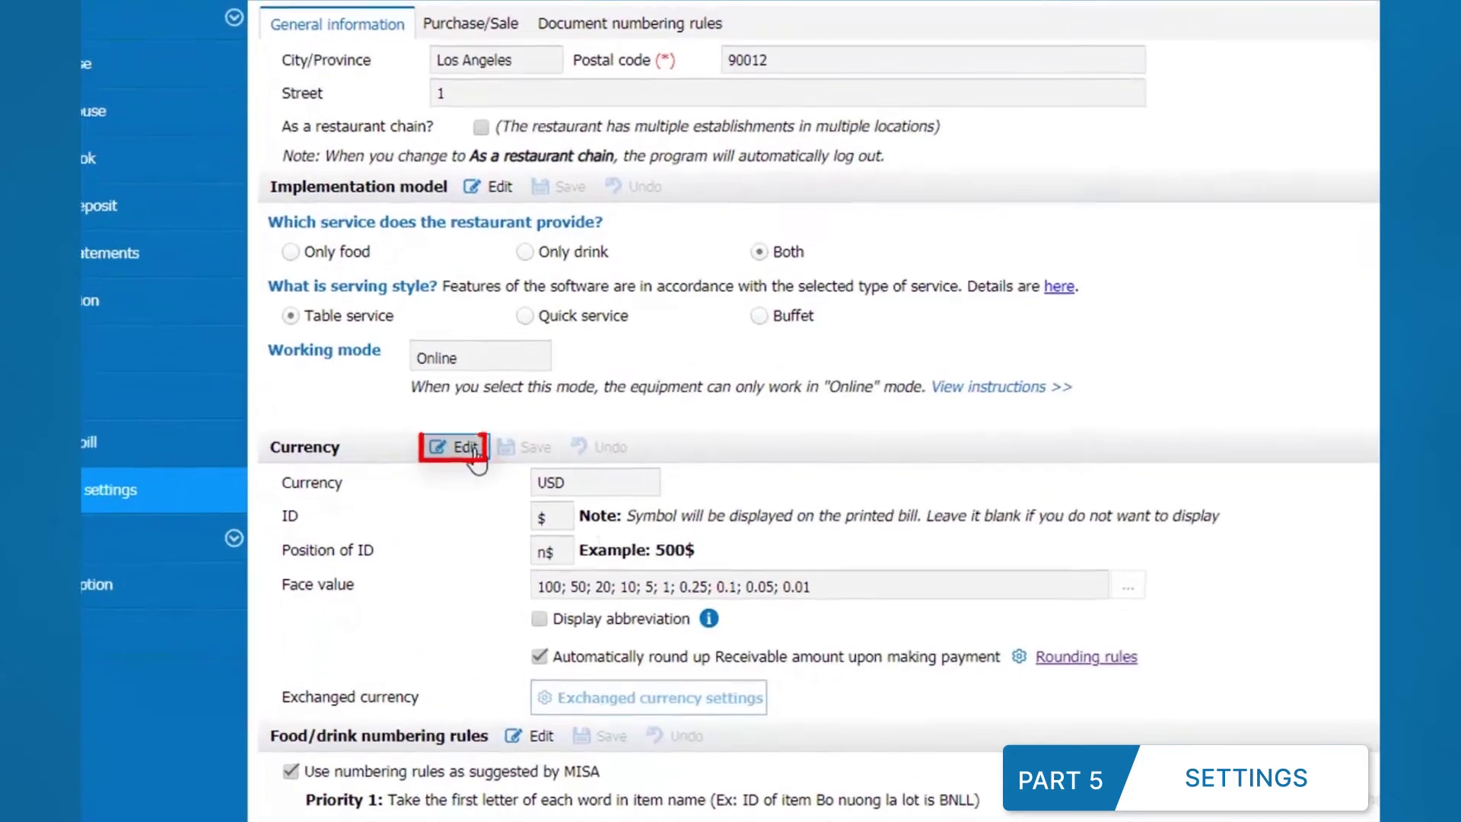
# Step: Edit the currency settings, keeping USD and the face values from 100 down to 0.01
pyautogui.click(464, 448)
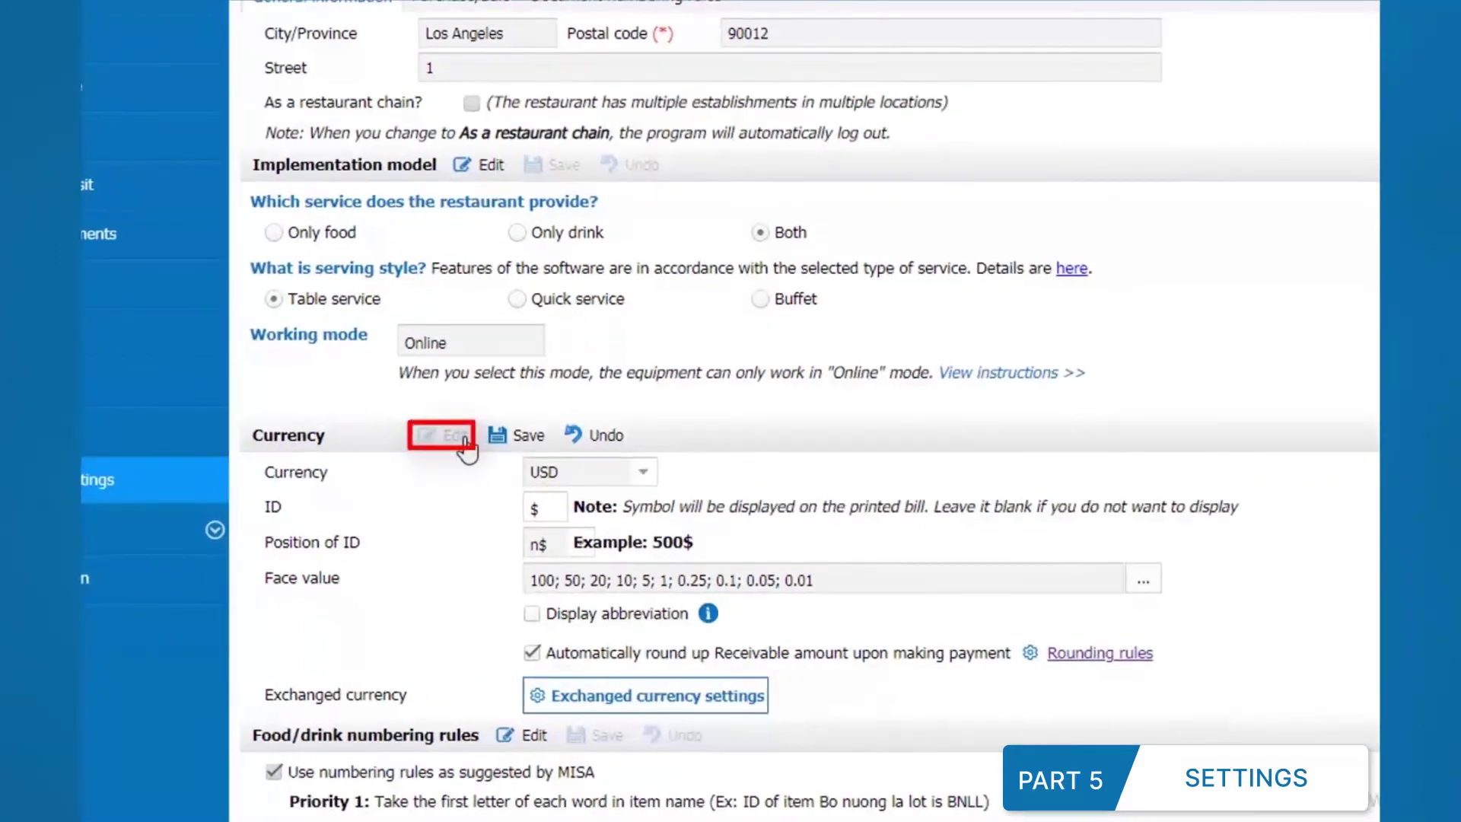
pyautogui.click(647, 483)
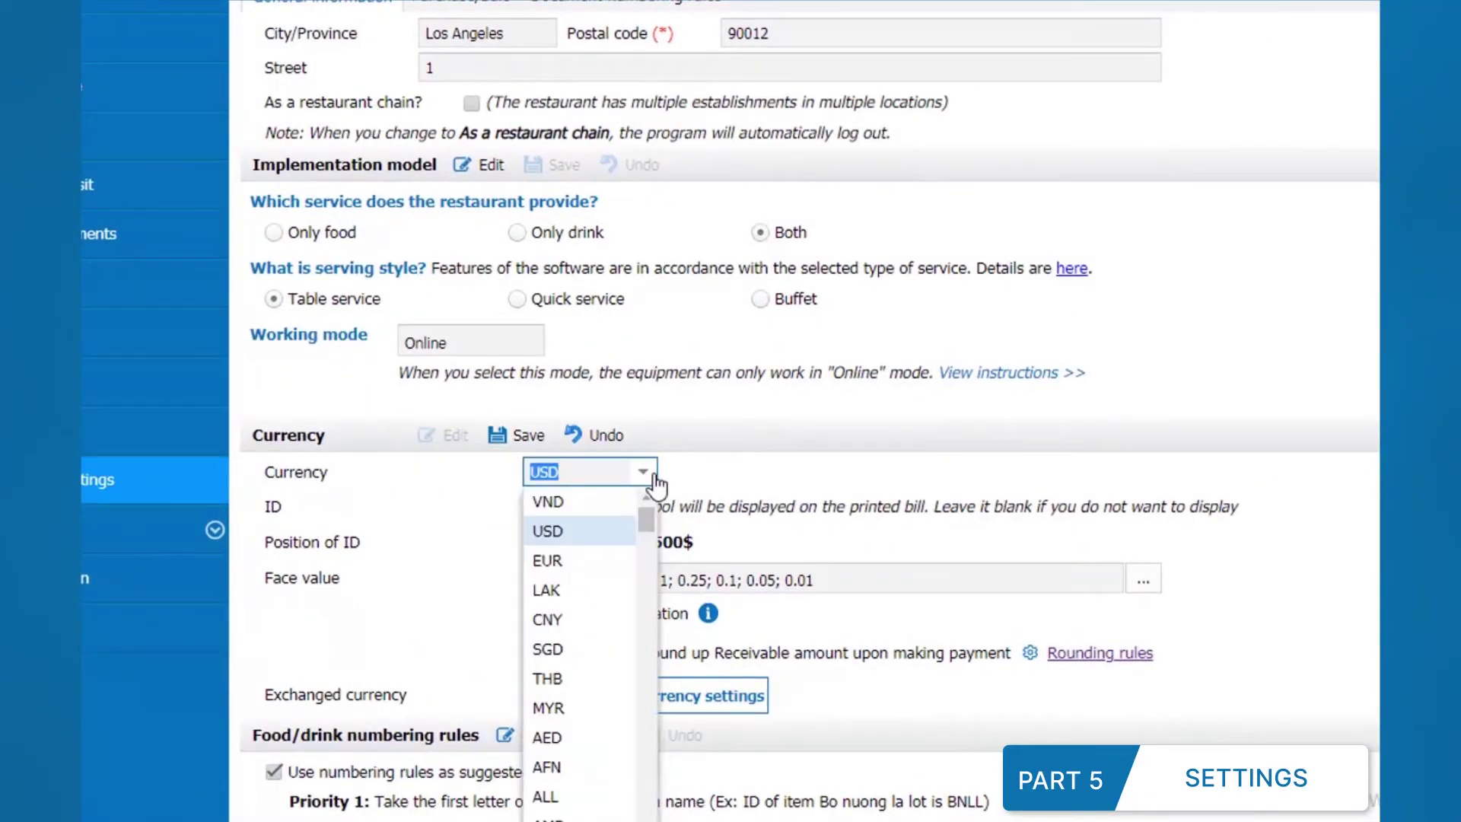
pyautogui.click(613, 536)
pyautogui.scroll(-3, 1118, 430)
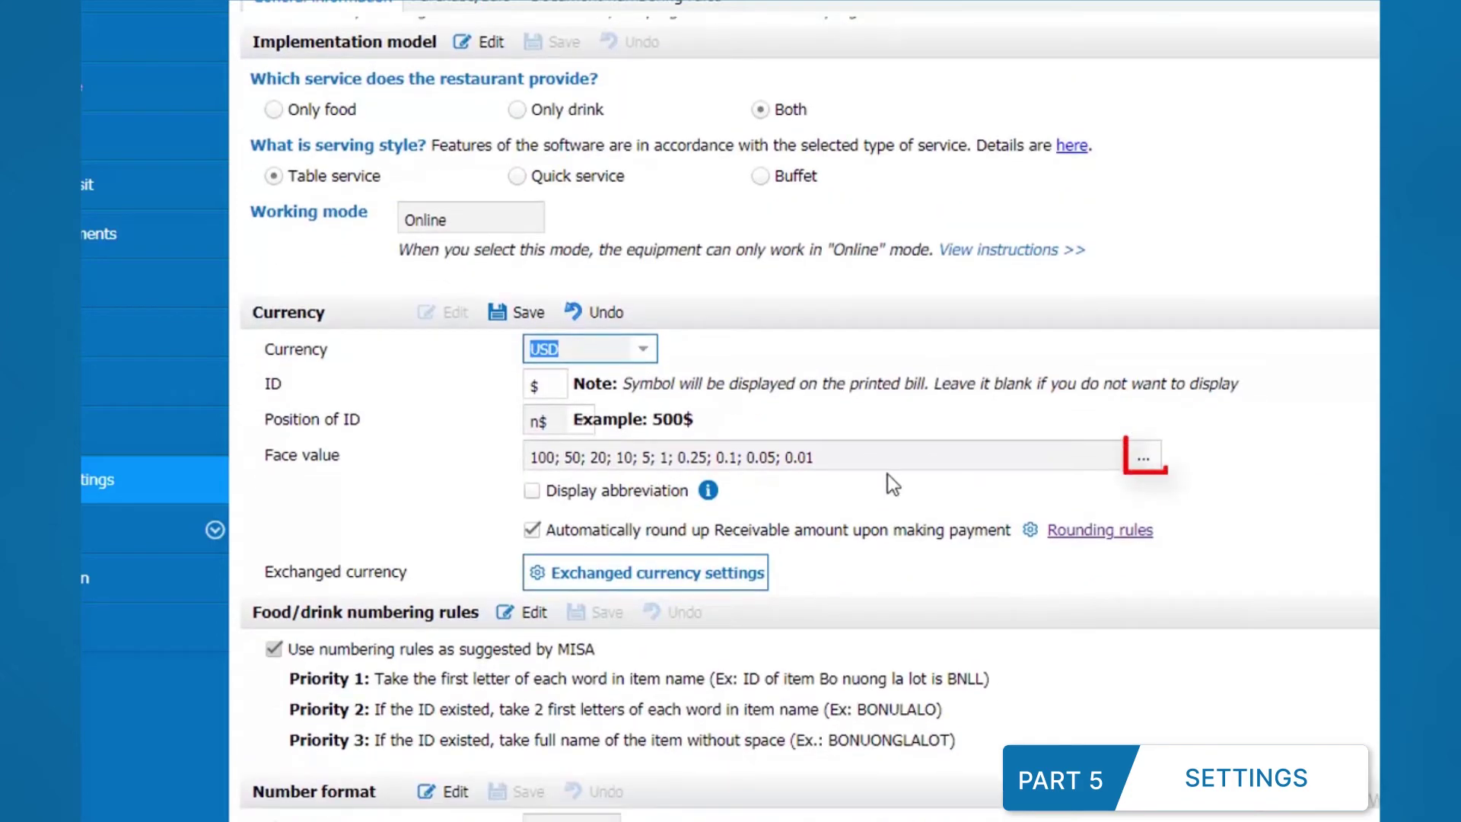
pyautogui.click(1143, 460)
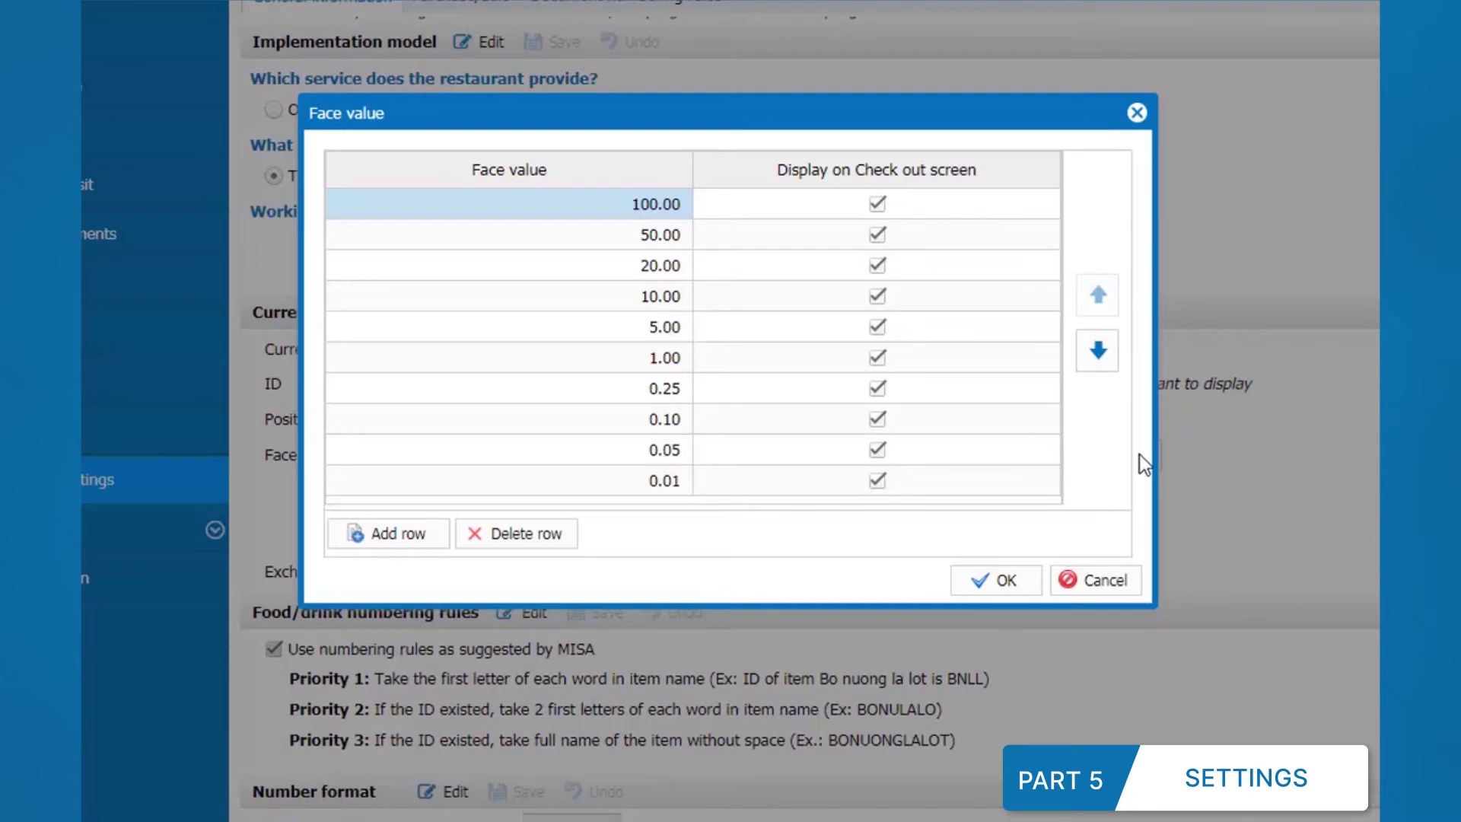
pyautogui.click(878, 204)
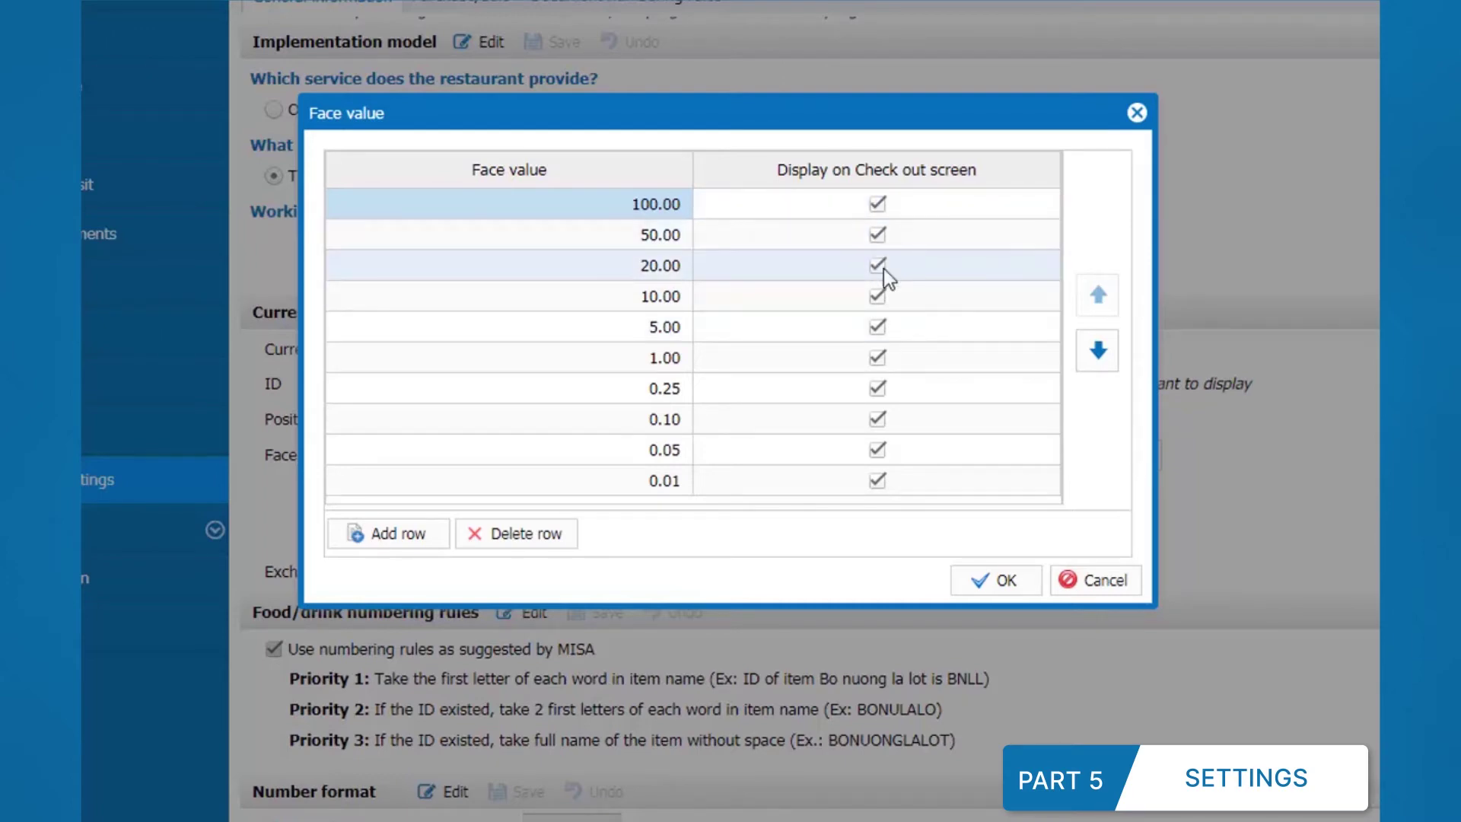
pyautogui.click(991, 580)
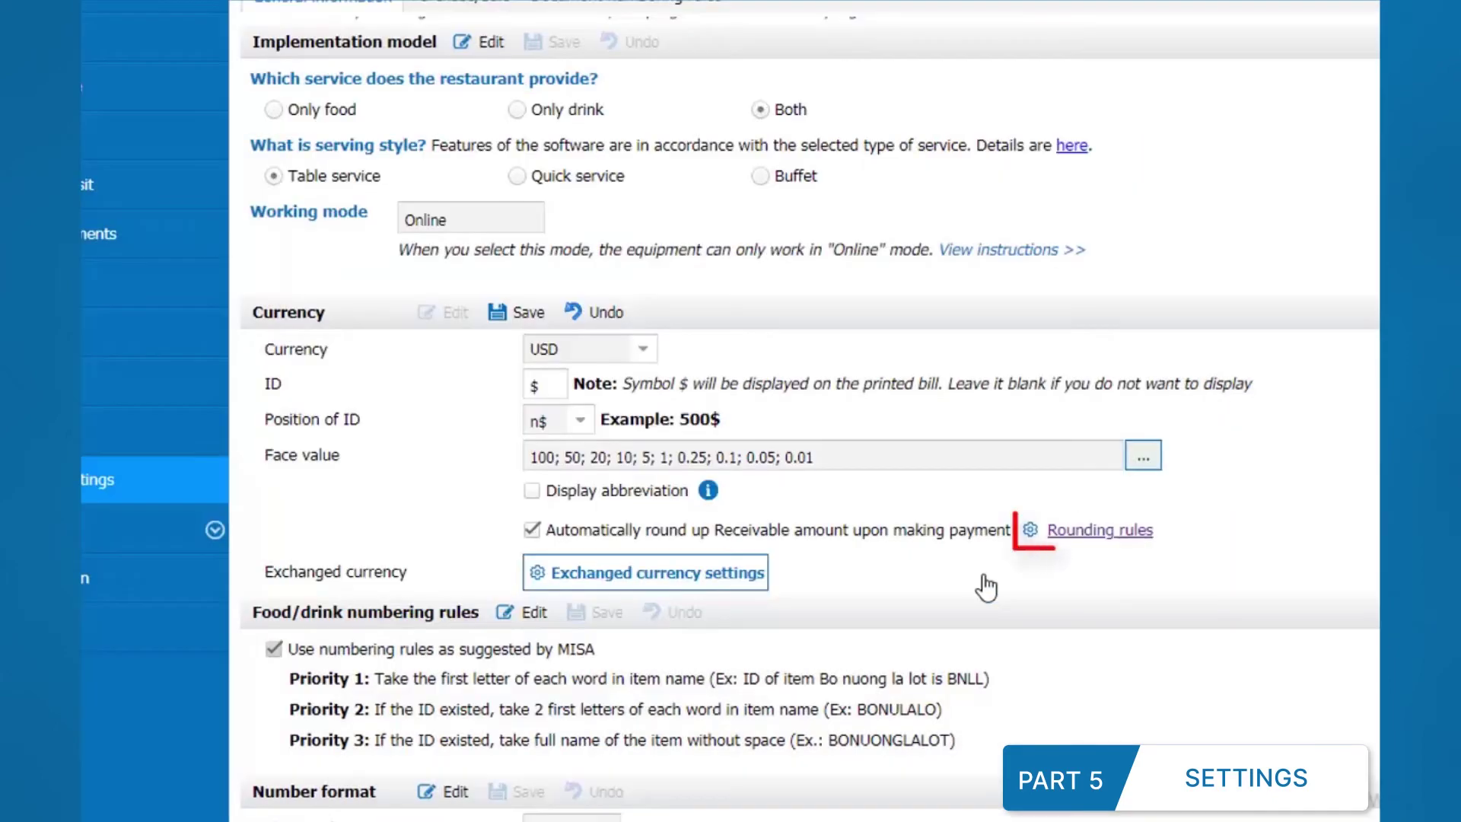
# Step: Set the rounding value for decimals ending in 1 to 5 in the rounding rules
pyautogui.click(1096, 532)
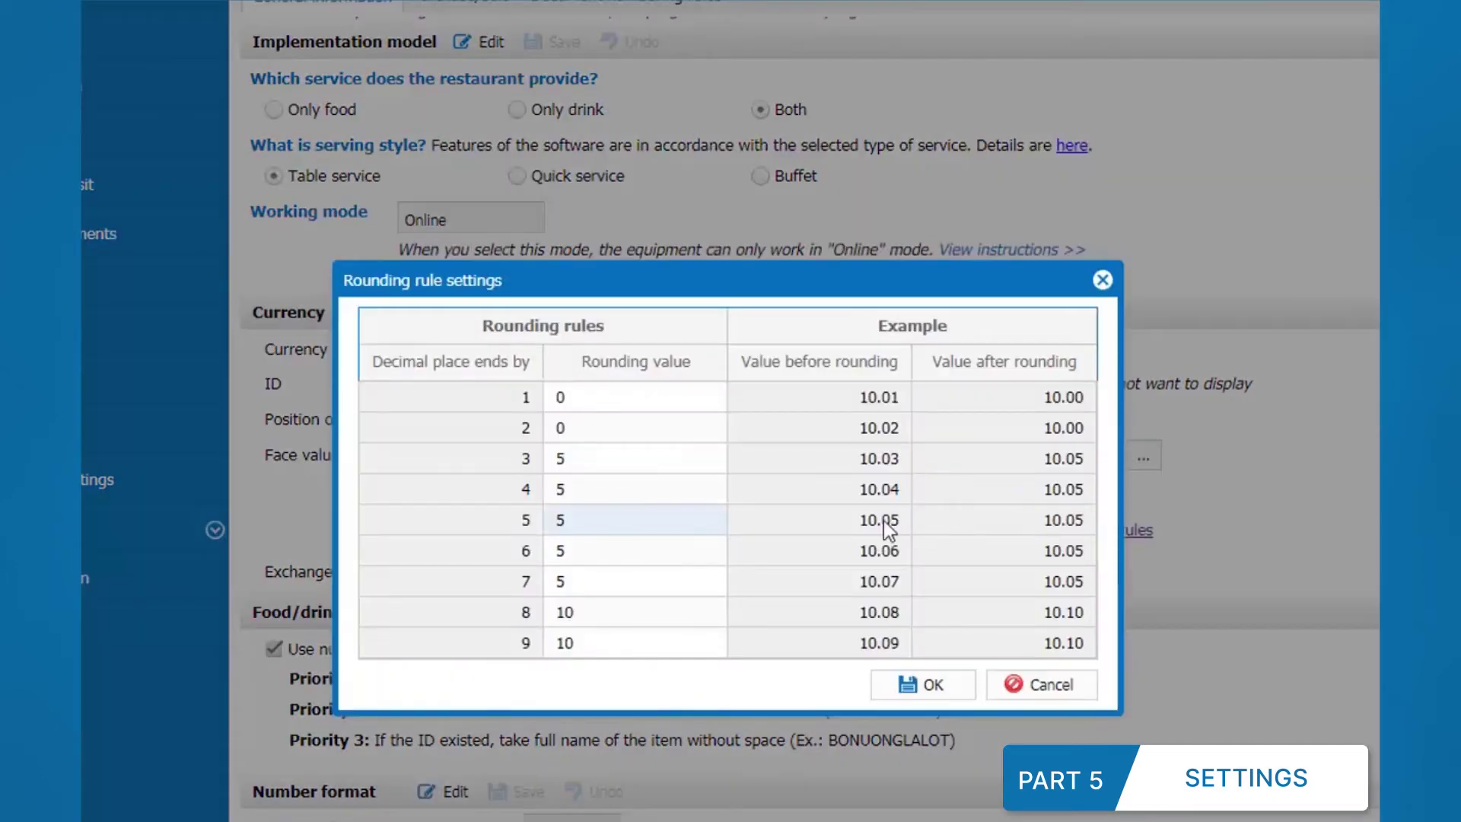
pyautogui.click(624, 397)
pyautogui.write('5')
pyautogui.click(619, 423)
pyautogui.click(907, 691)
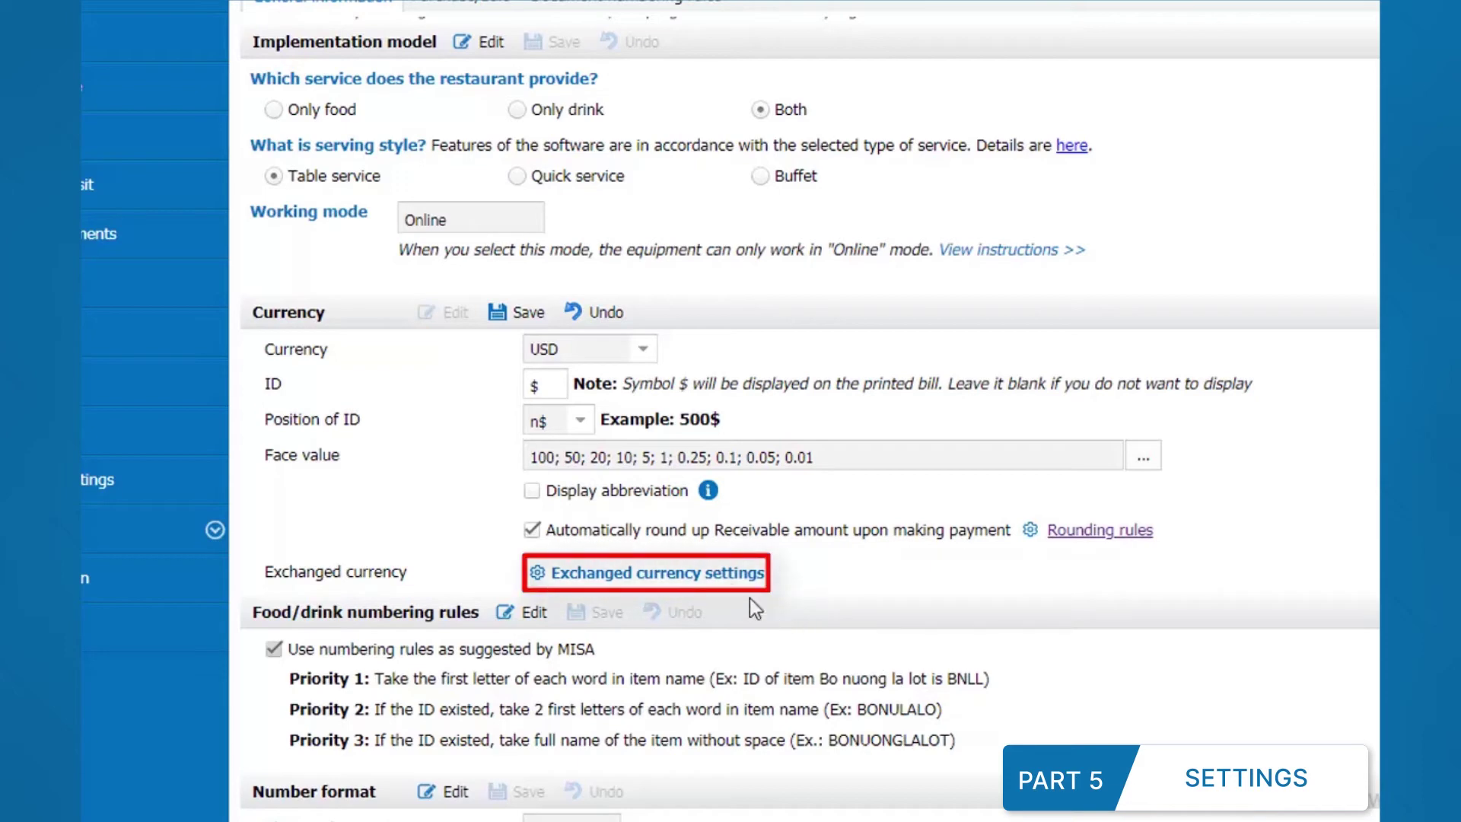
# Step: Keep VND and add EUR as an exchanged currency at rate 15.00
pyautogui.click(725, 582)
pyautogui.click(897, 274)
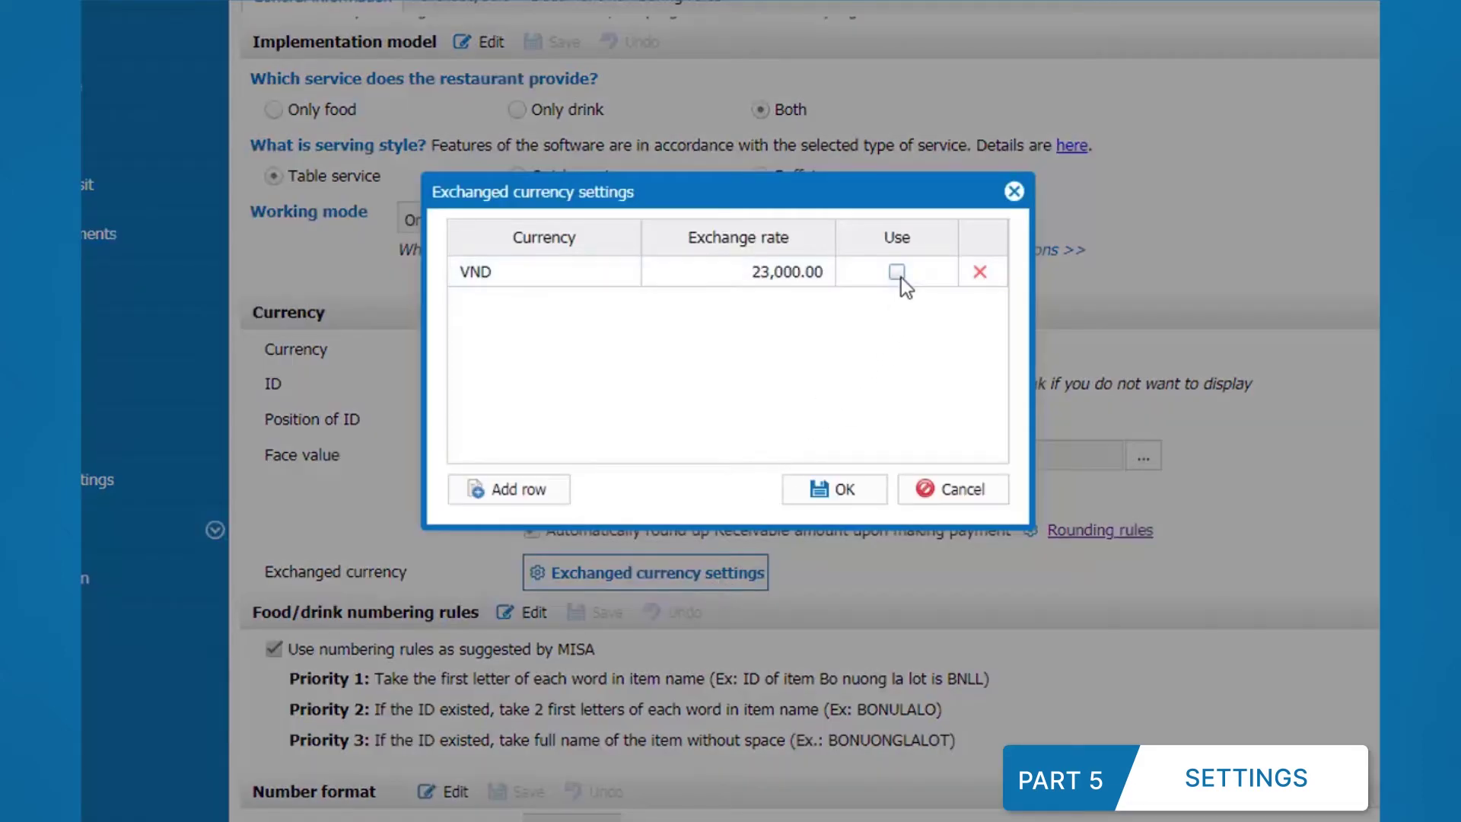
pyautogui.click(897, 272)
pyautogui.click(518, 489)
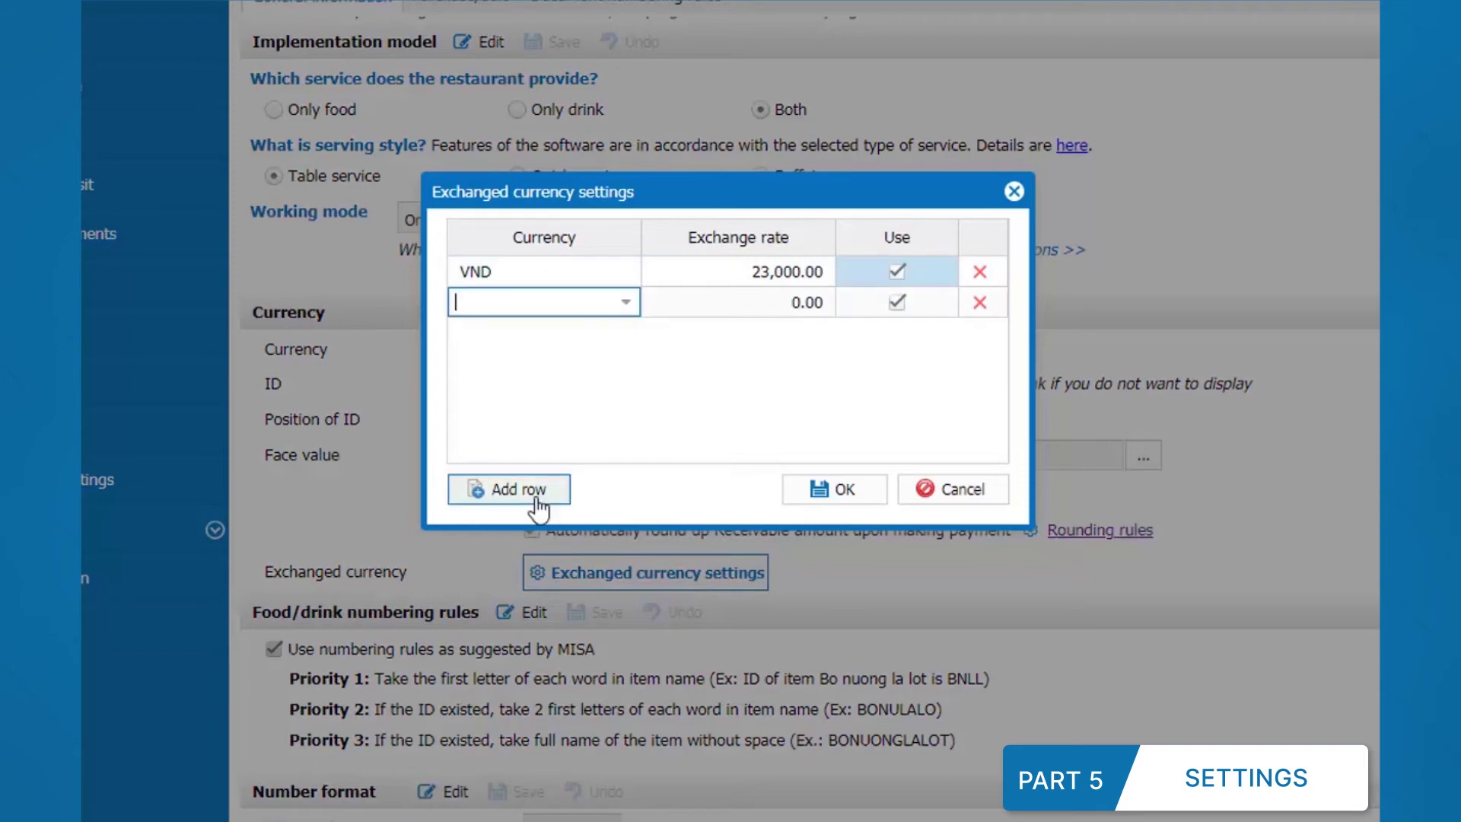
pyautogui.click(625, 302)
pyautogui.click(605, 407)
pyautogui.click(798, 303)
pyautogui.write('15')
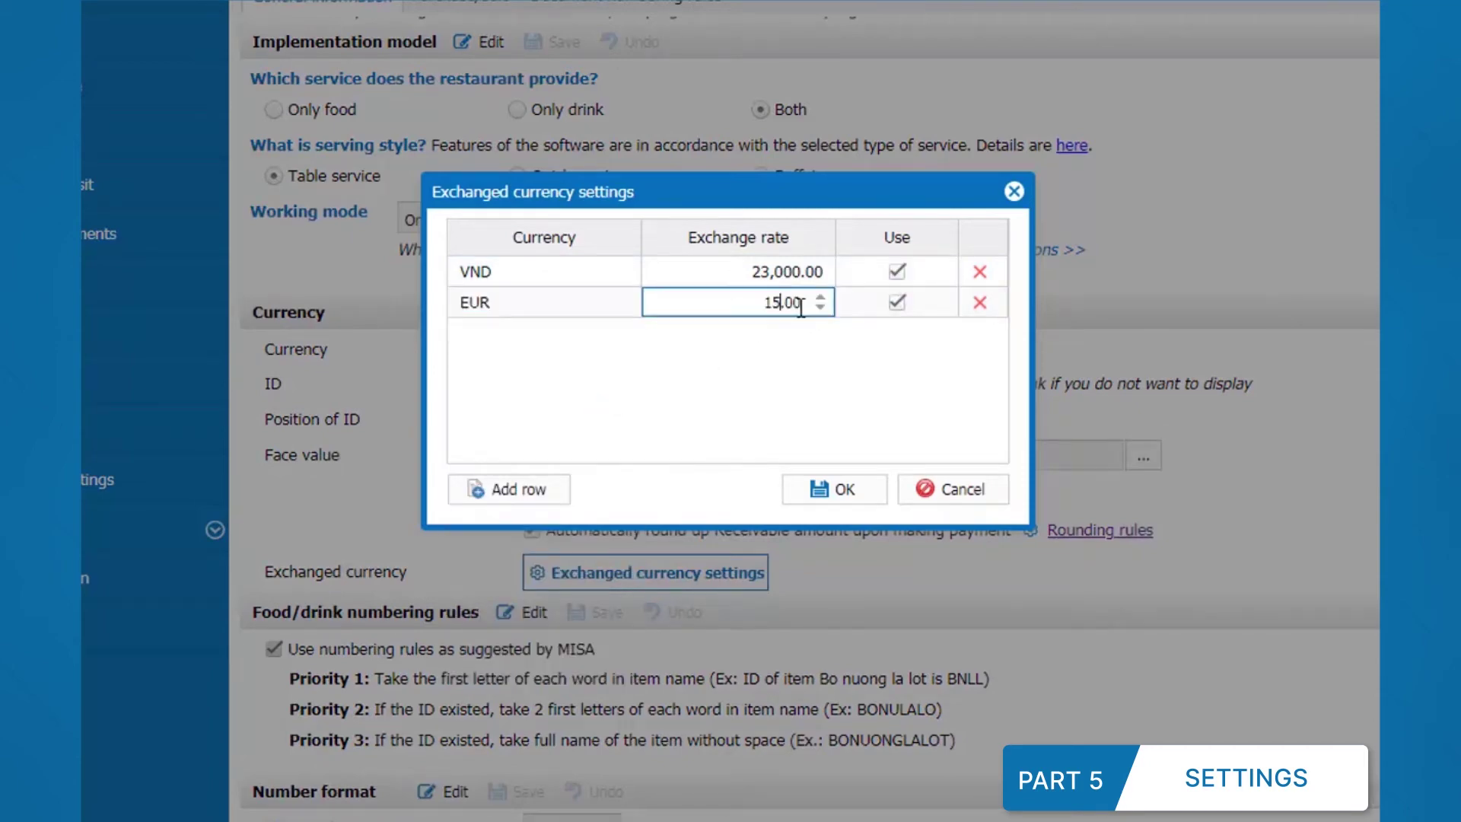
pyautogui.click(851, 487)
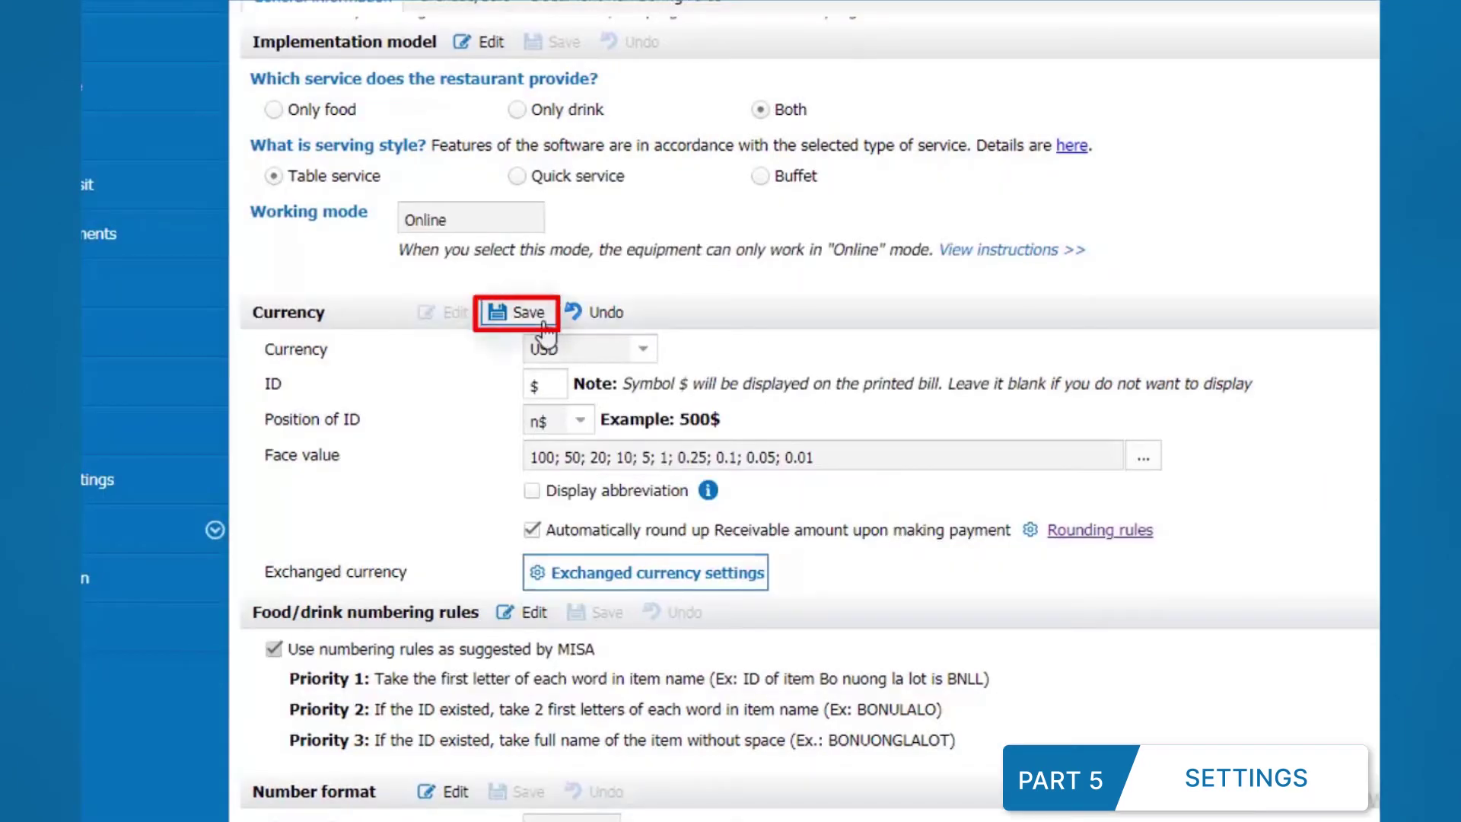
# Step: Save and confirm the currency settings changes
pyautogui.click(545, 324)
pyautogui.click(804, 397)
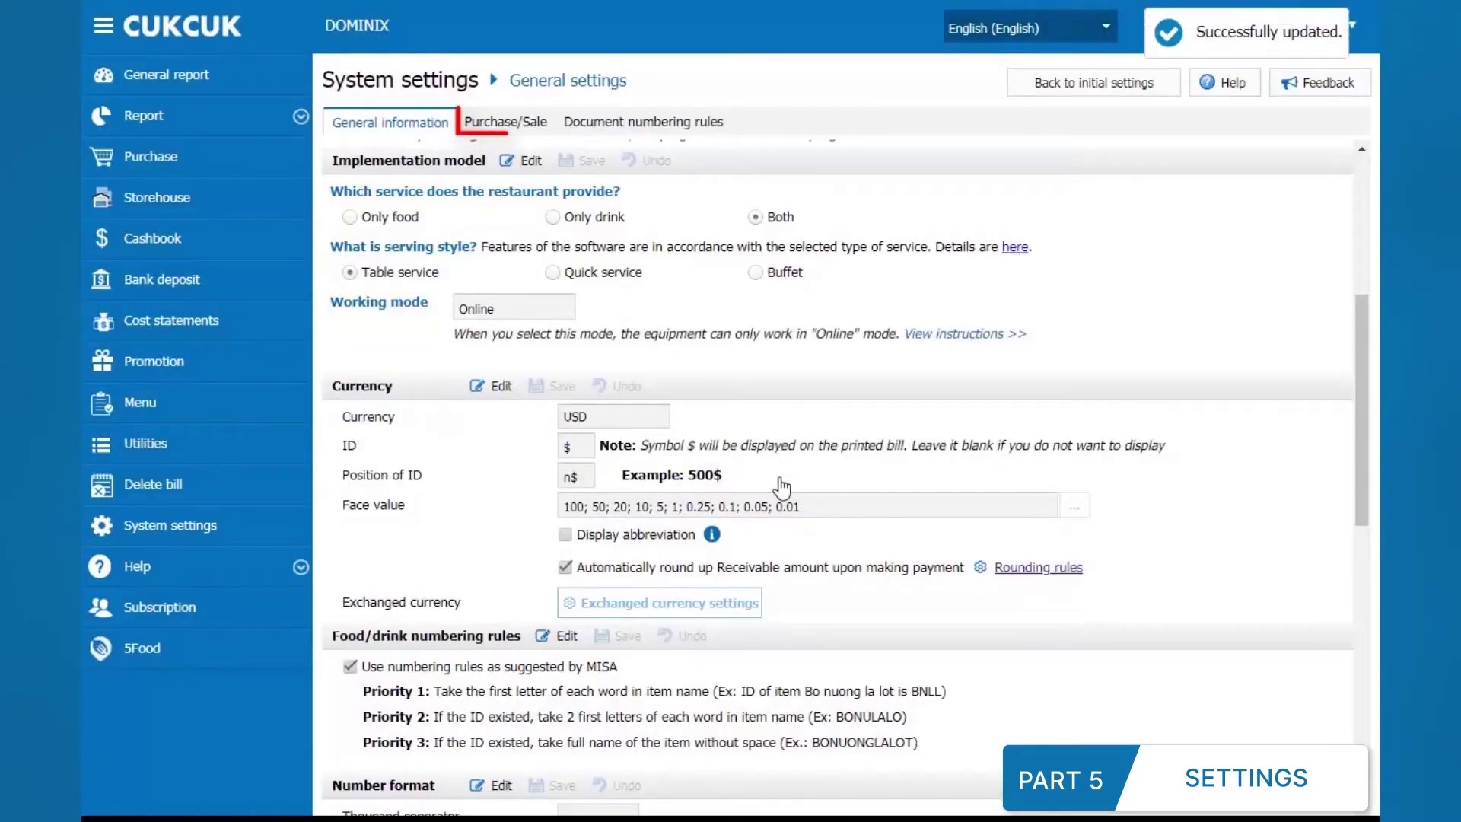
pyautogui.click(537, 129)
# Step: Require a table when creating orders and manager confirmation to edit or delete deposits
pyautogui.click(451, 231)
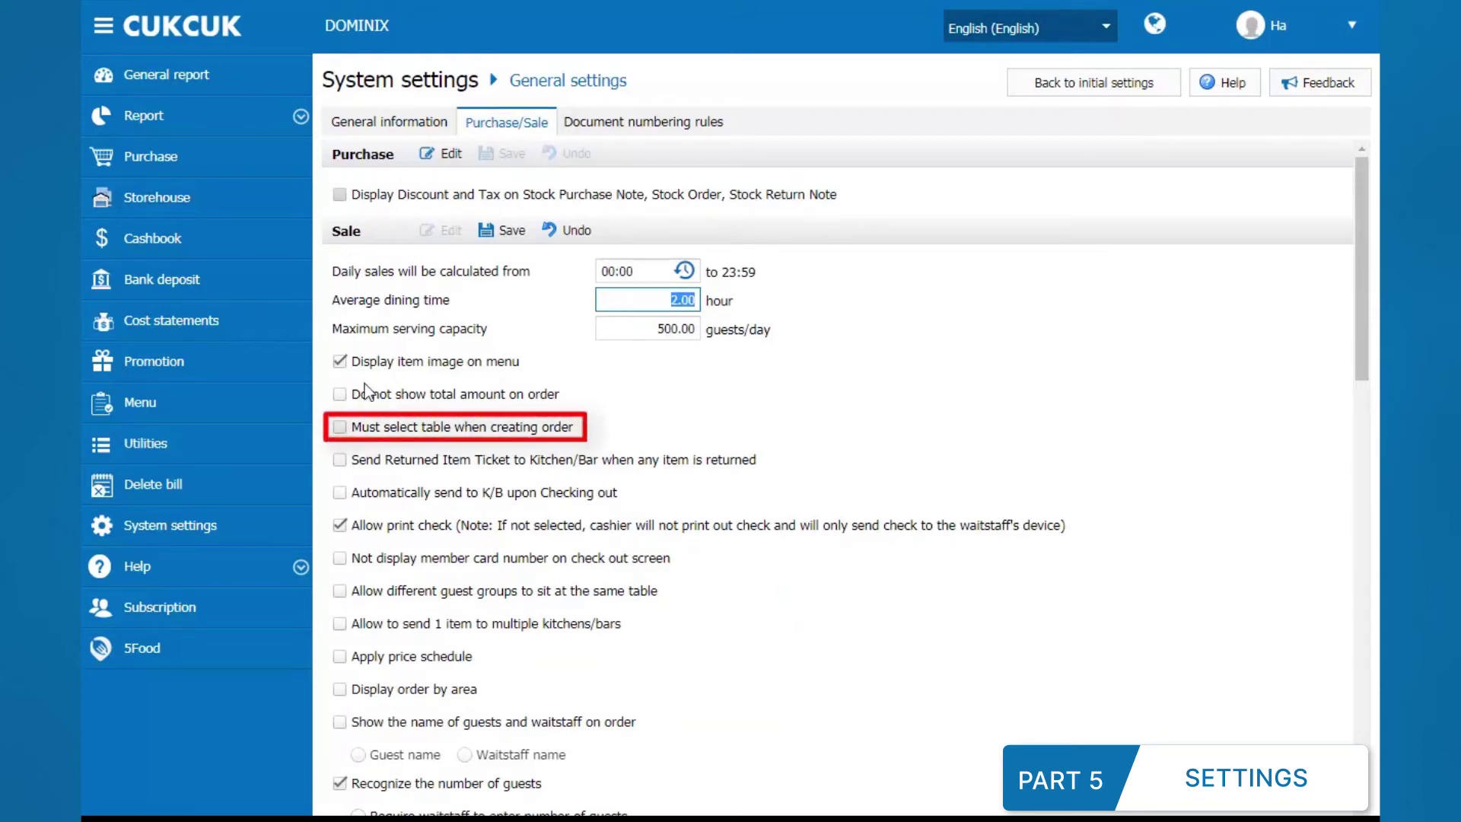
pyautogui.click(340, 428)
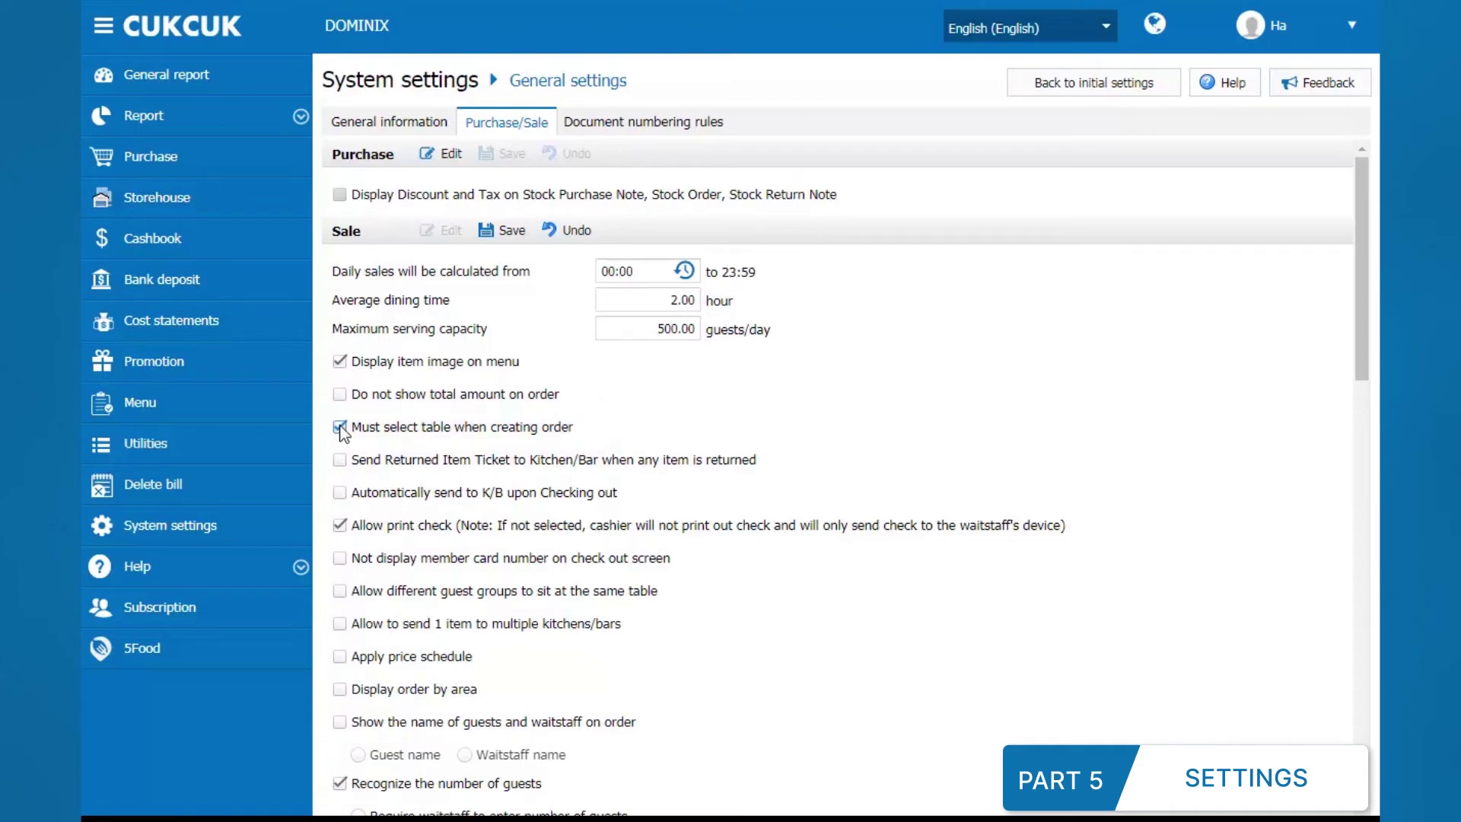
pyautogui.scroll(-7, 369, 487)
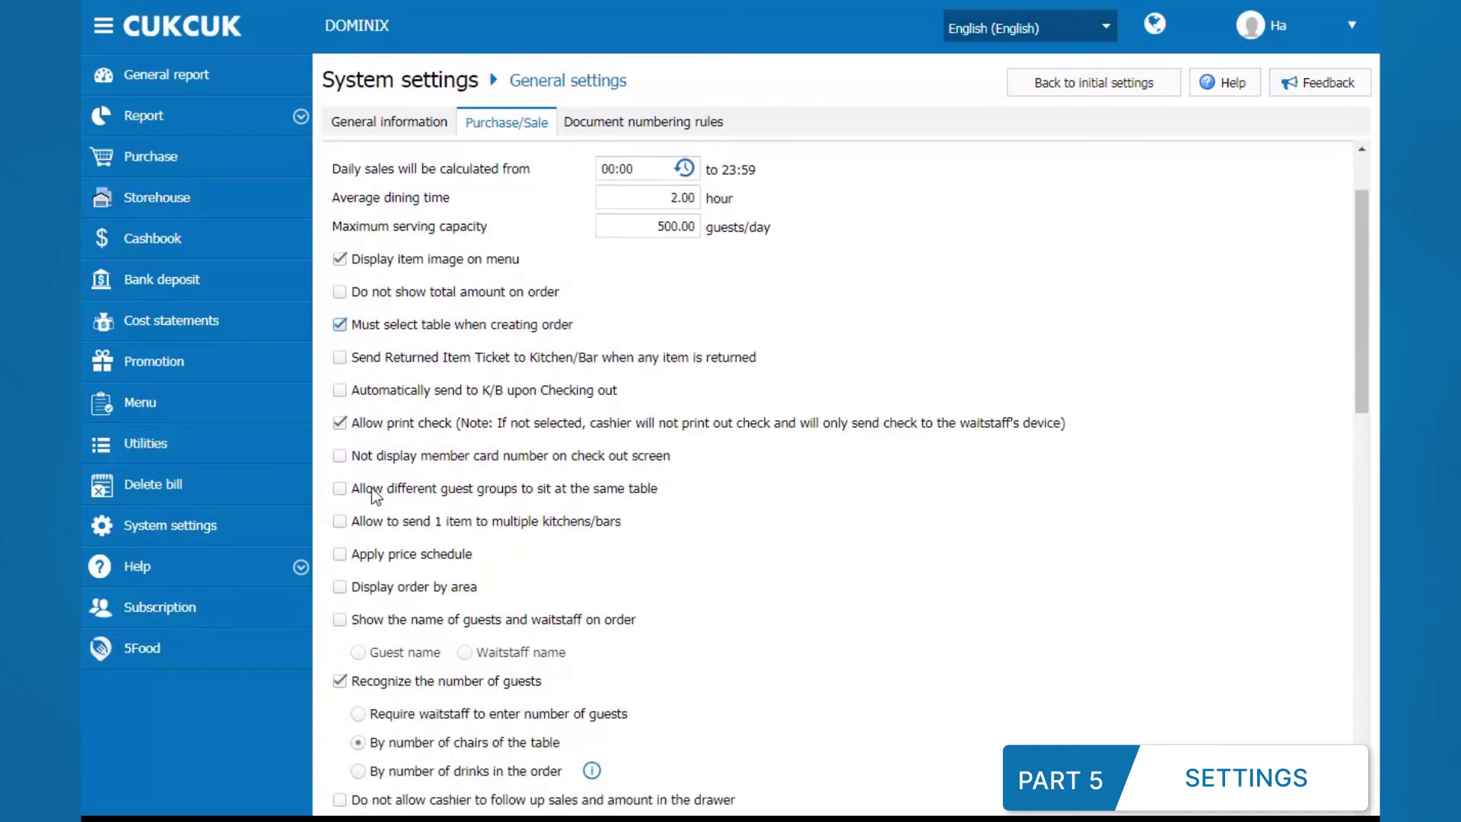
pyautogui.scroll(-1, 359, 496)
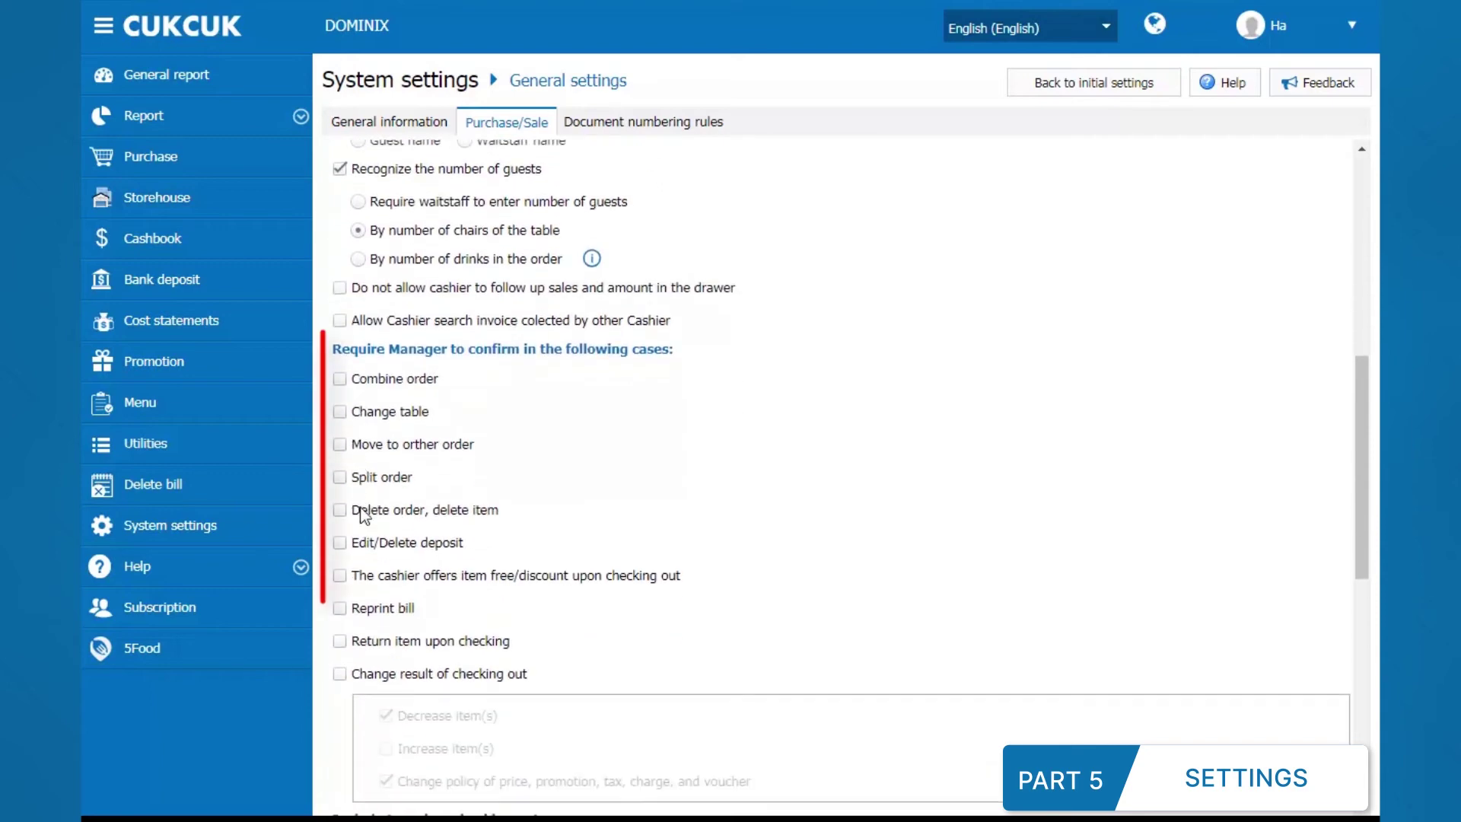
pyautogui.click(340, 542)
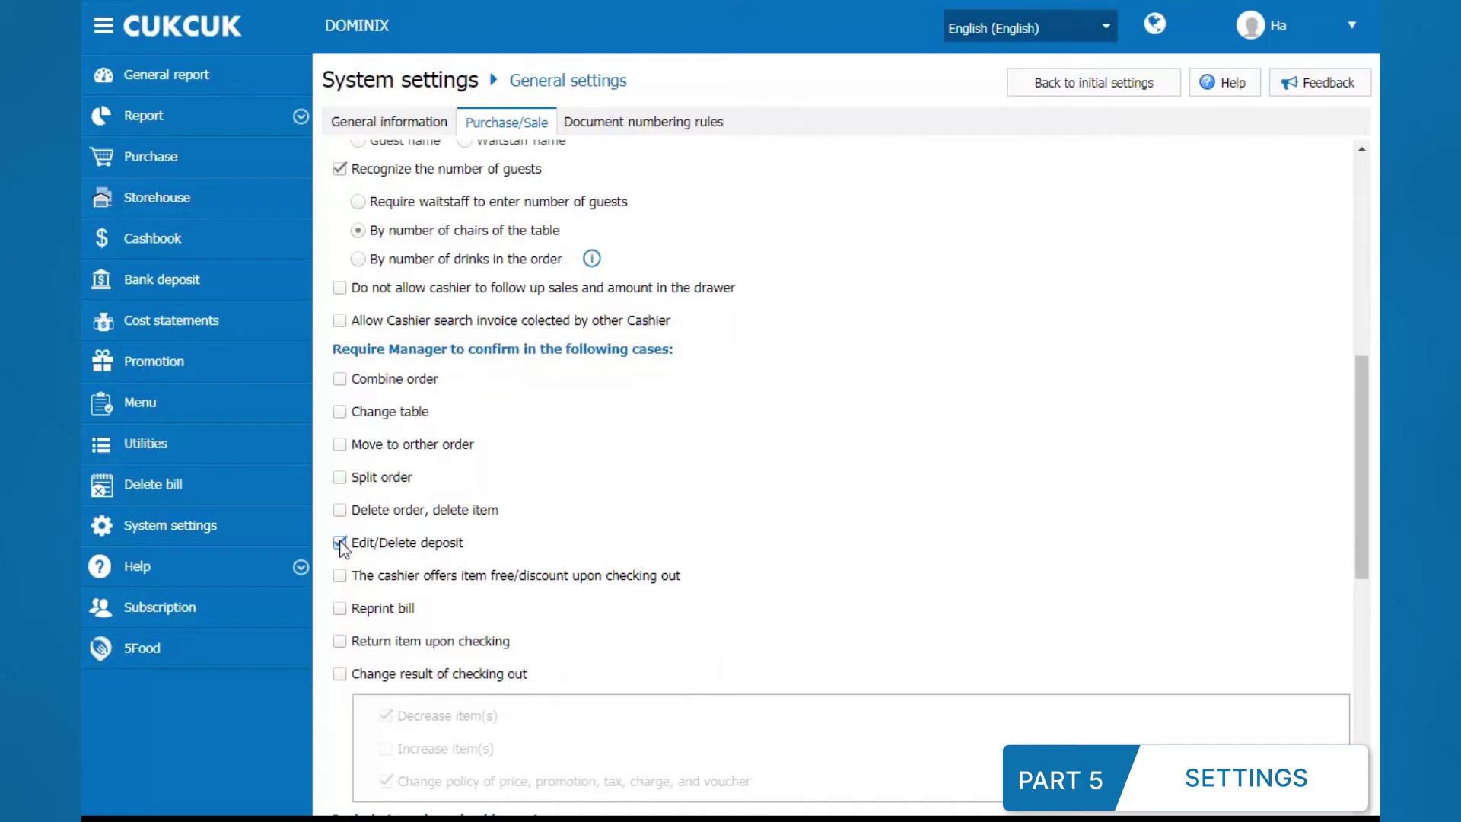
pyautogui.scroll(-7, 340, 547)
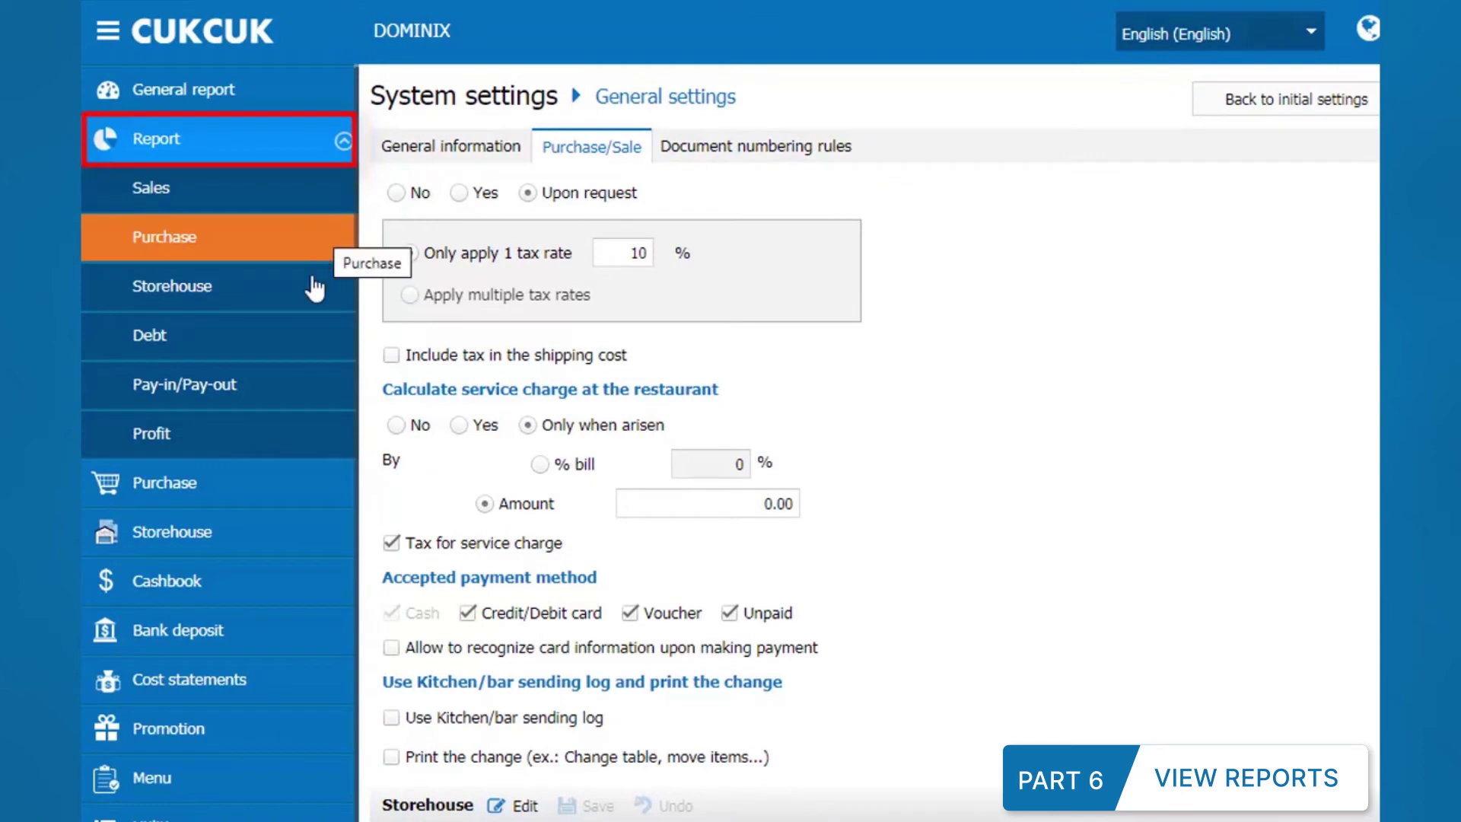
# Step: Open the Sales report by day for June 2020 from the Report section
pyautogui.click(292, 386)
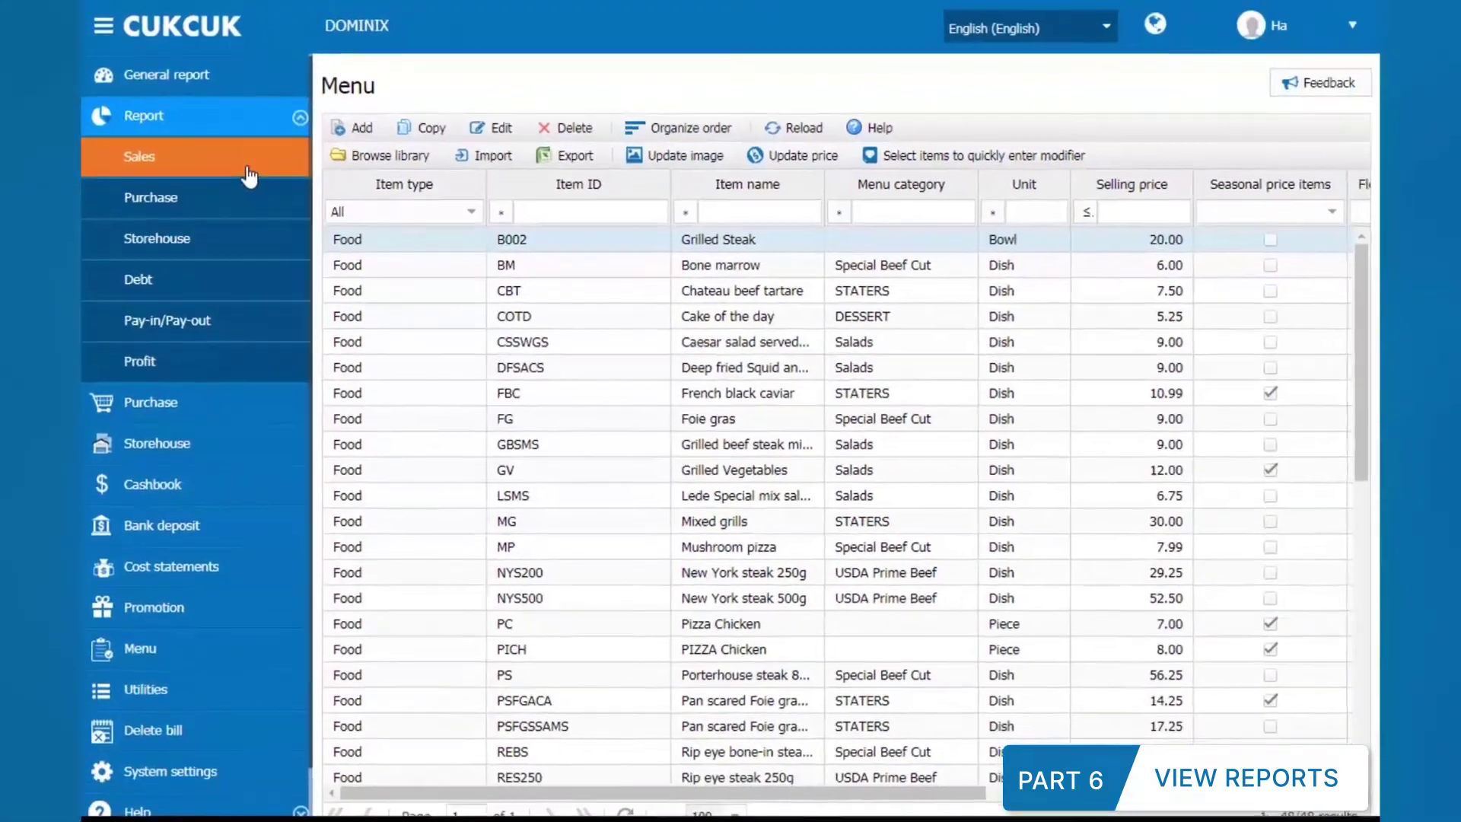
pyautogui.click(282, 211)
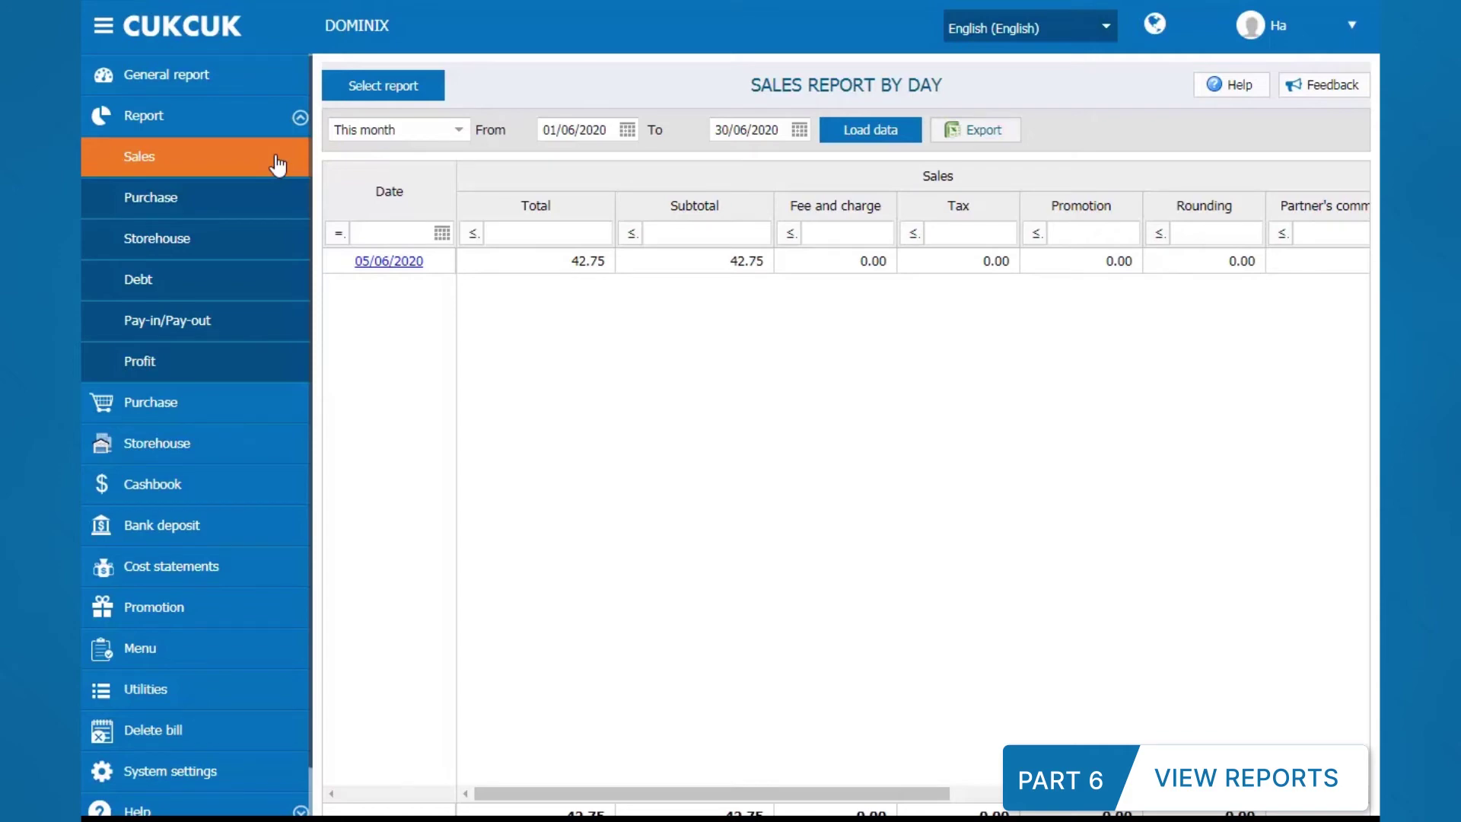
# Step: Switch the report type to Sales by time
pyautogui.click(381, 91)
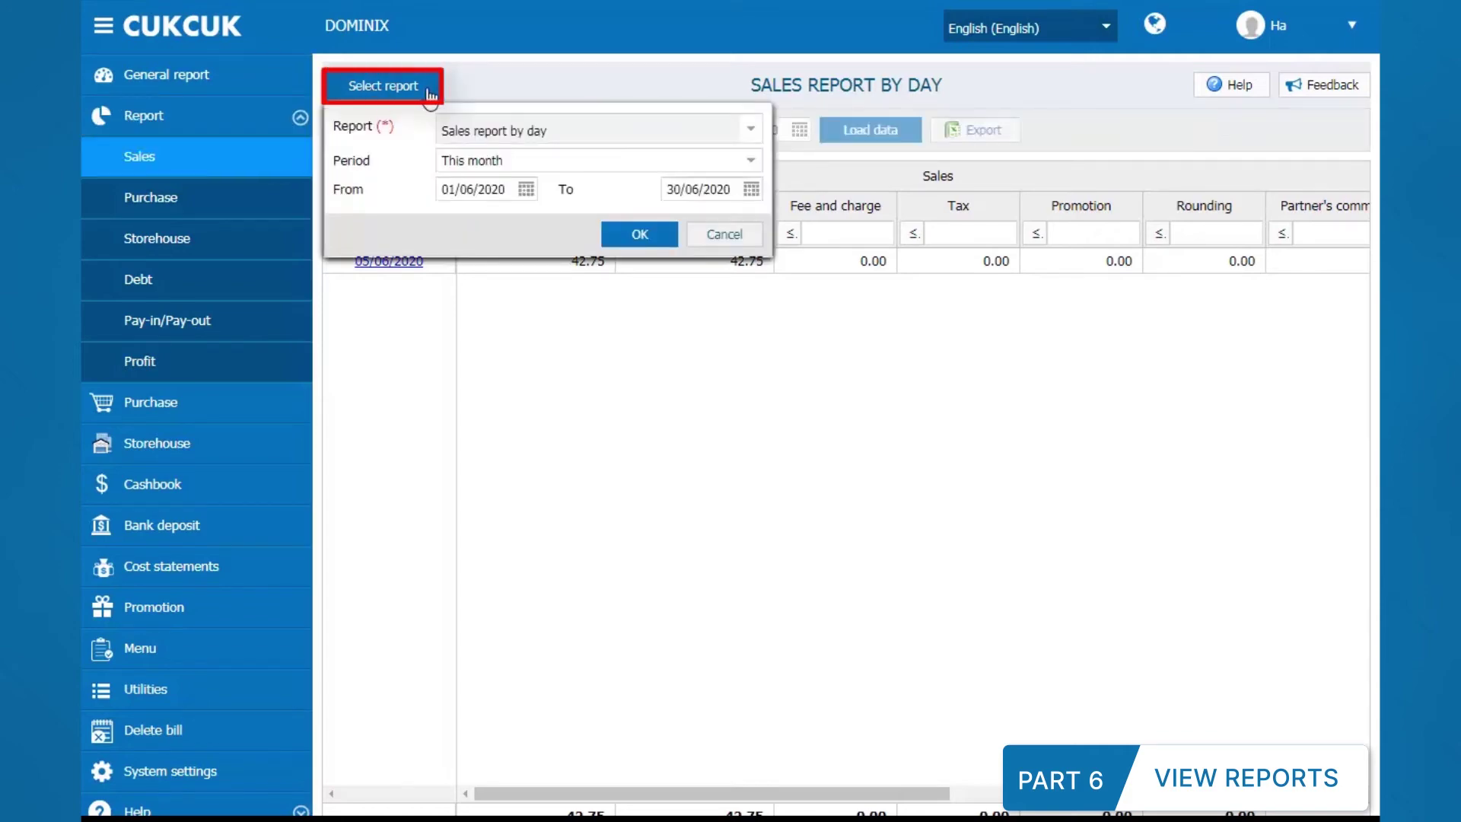
pyautogui.click(751, 133)
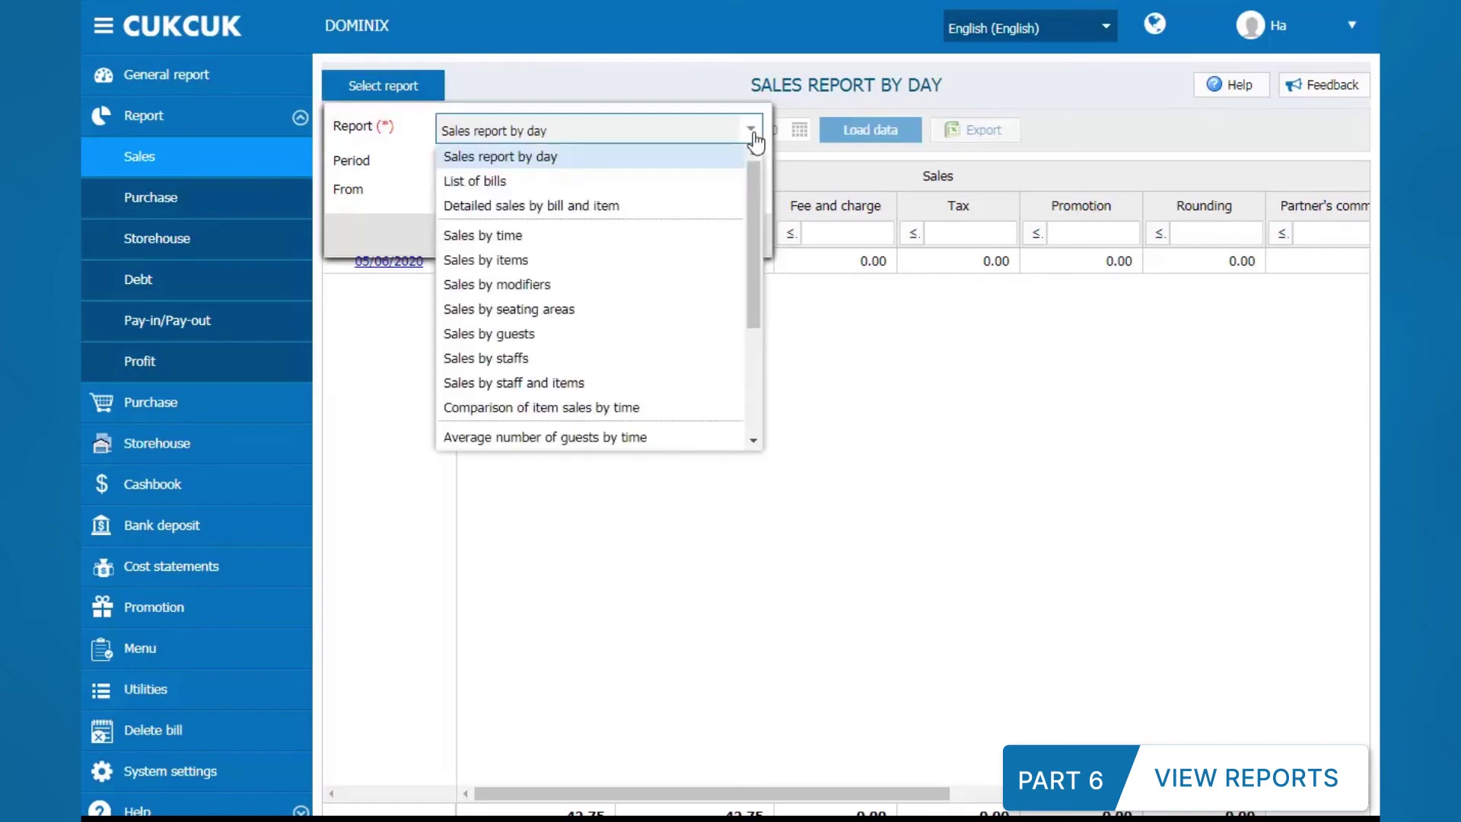
pyautogui.click(731, 242)
pyautogui.click(526, 219)
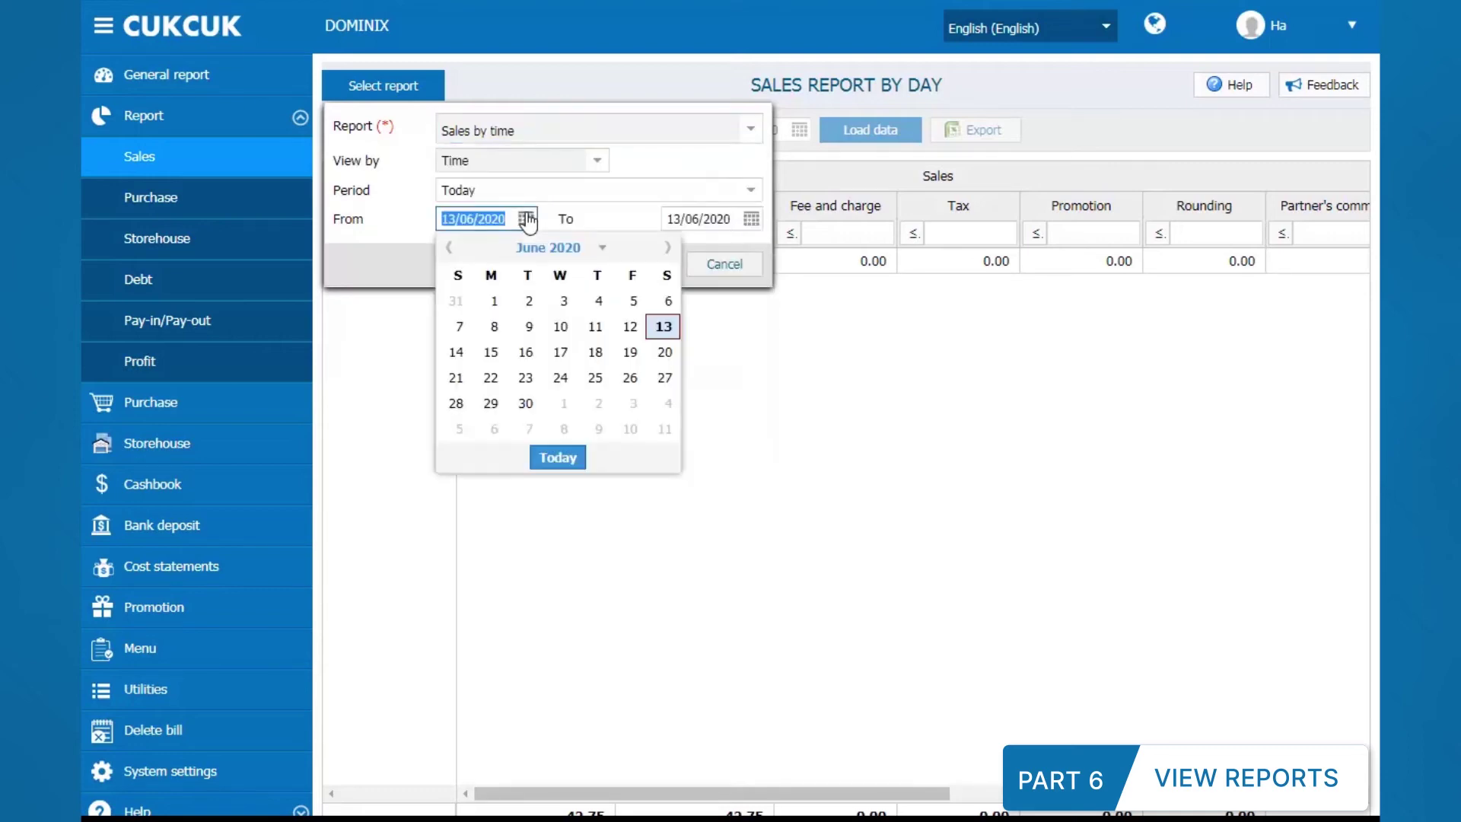
pyautogui.click(449, 246)
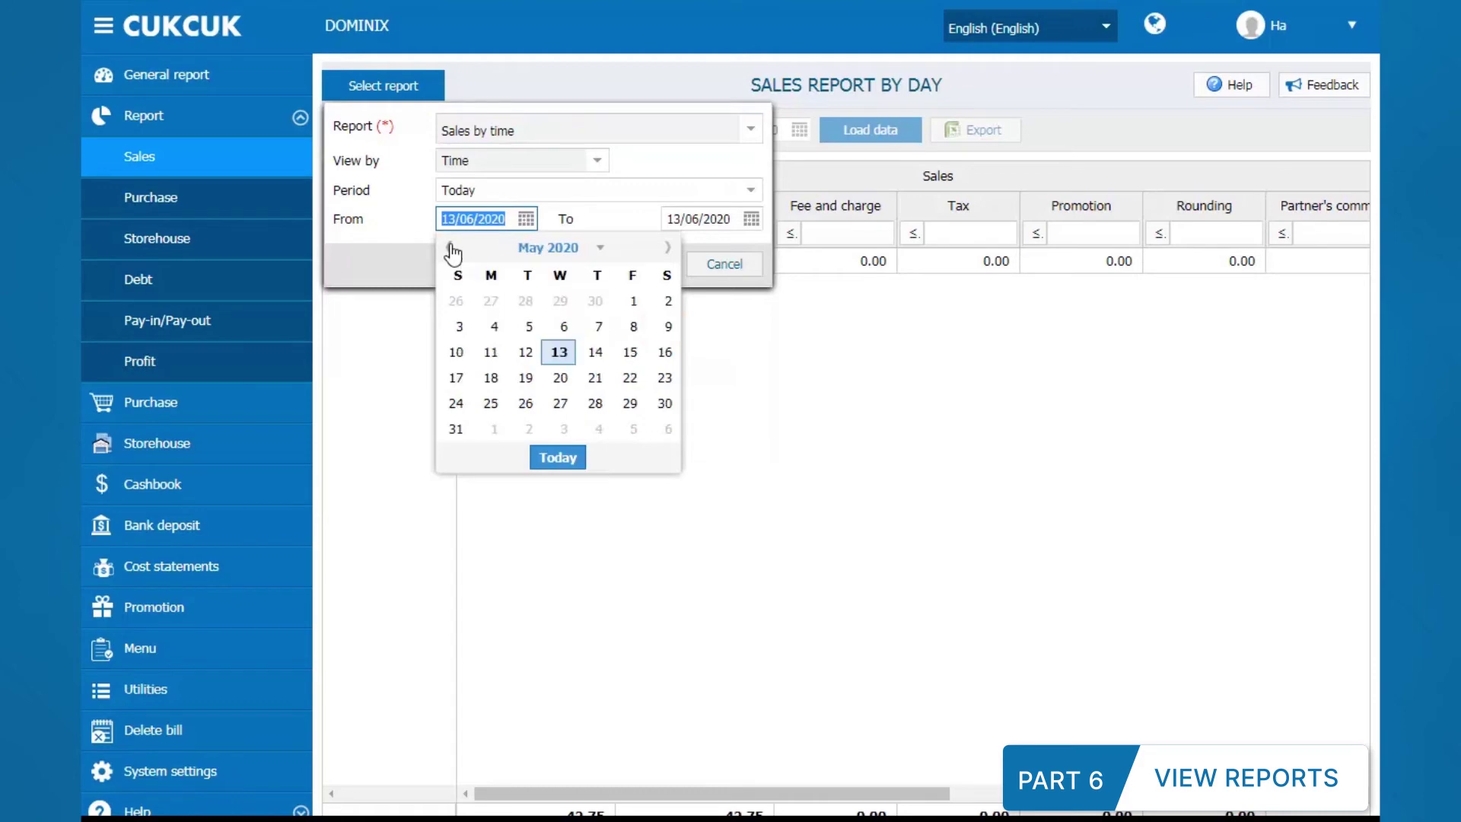
pyautogui.click(560, 352)
pyautogui.click(631, 270)
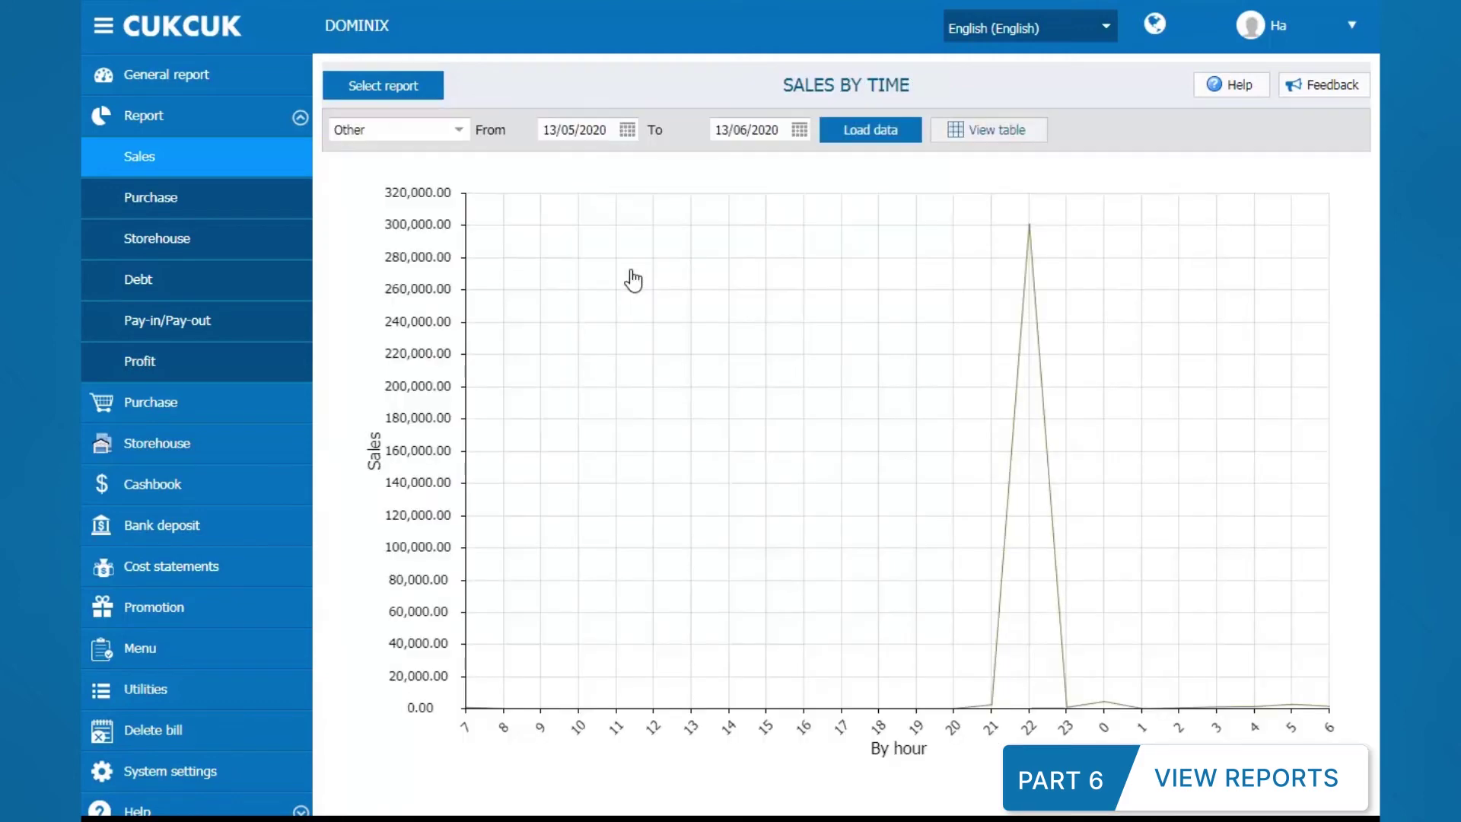
# Step: Set the range to 20/05/2020–21/05/2020, reload the report and export it to Excel
pyautogui.click(627, 133)
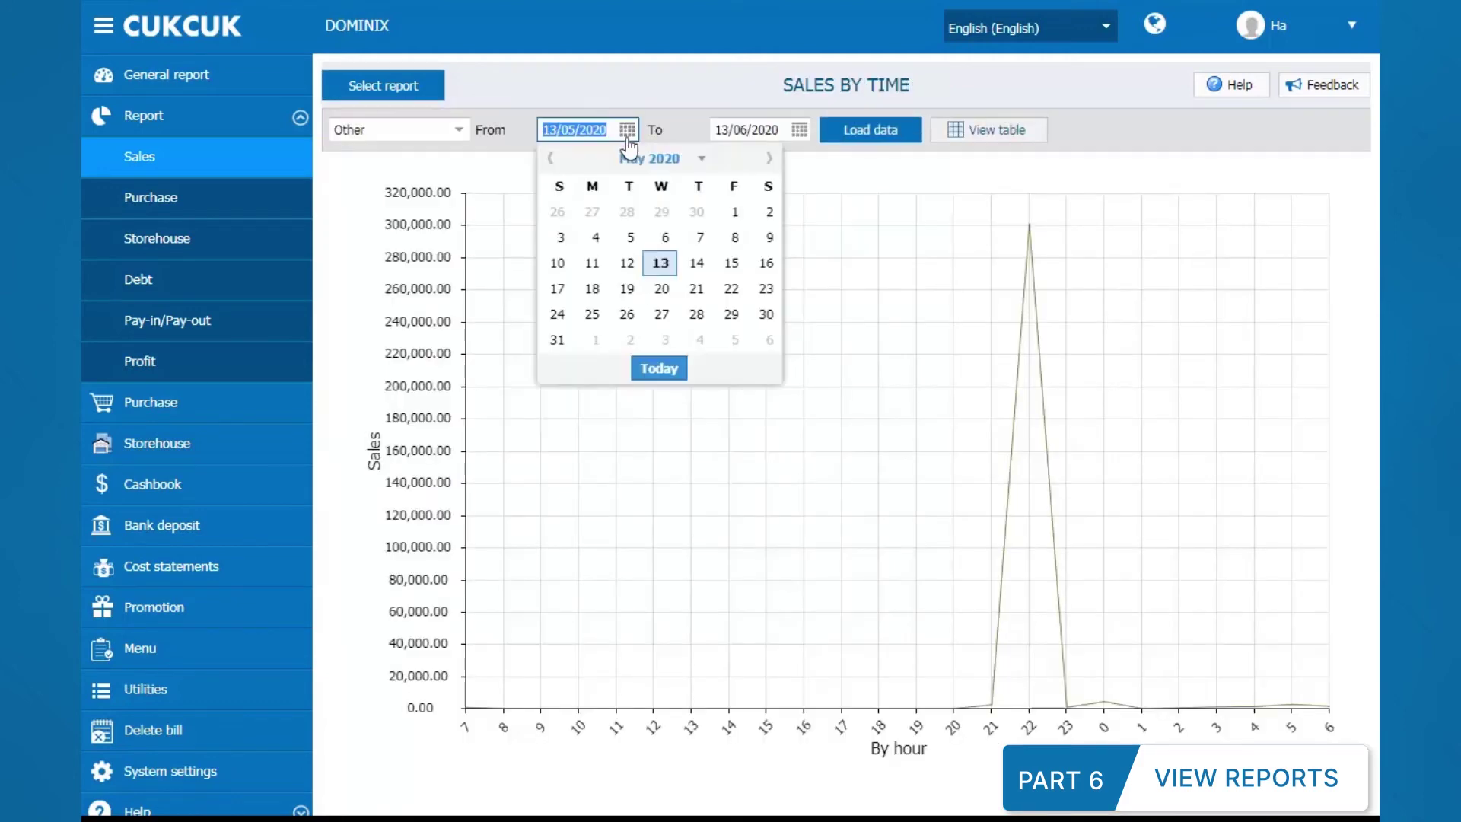
pyautogui.click(659, 288)
pyautogui.click(799, 130)
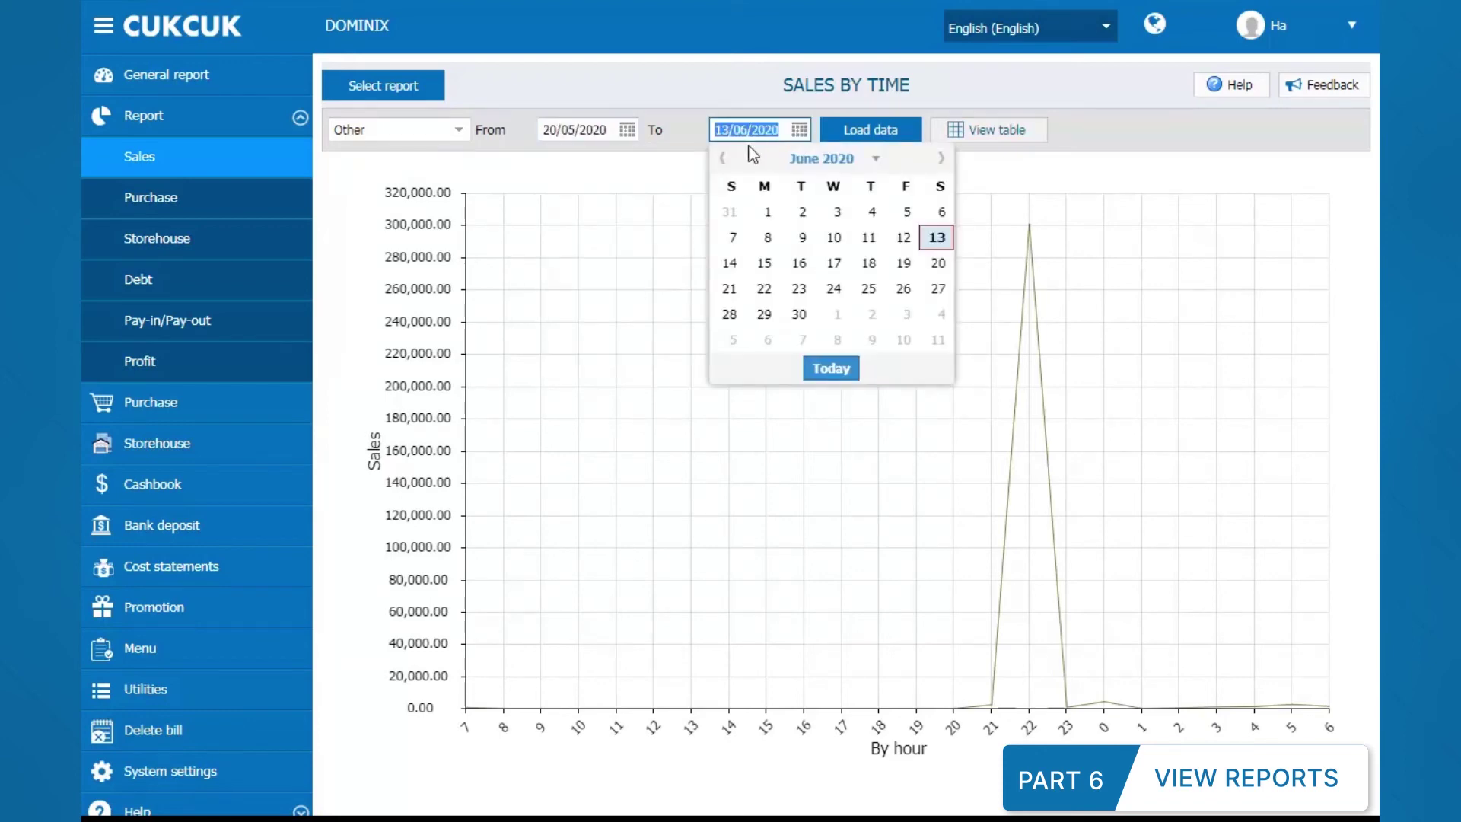
pyautogui.click(722, 157)
pyautogui.click(875, 290)
pyautogui.click(879, 143)
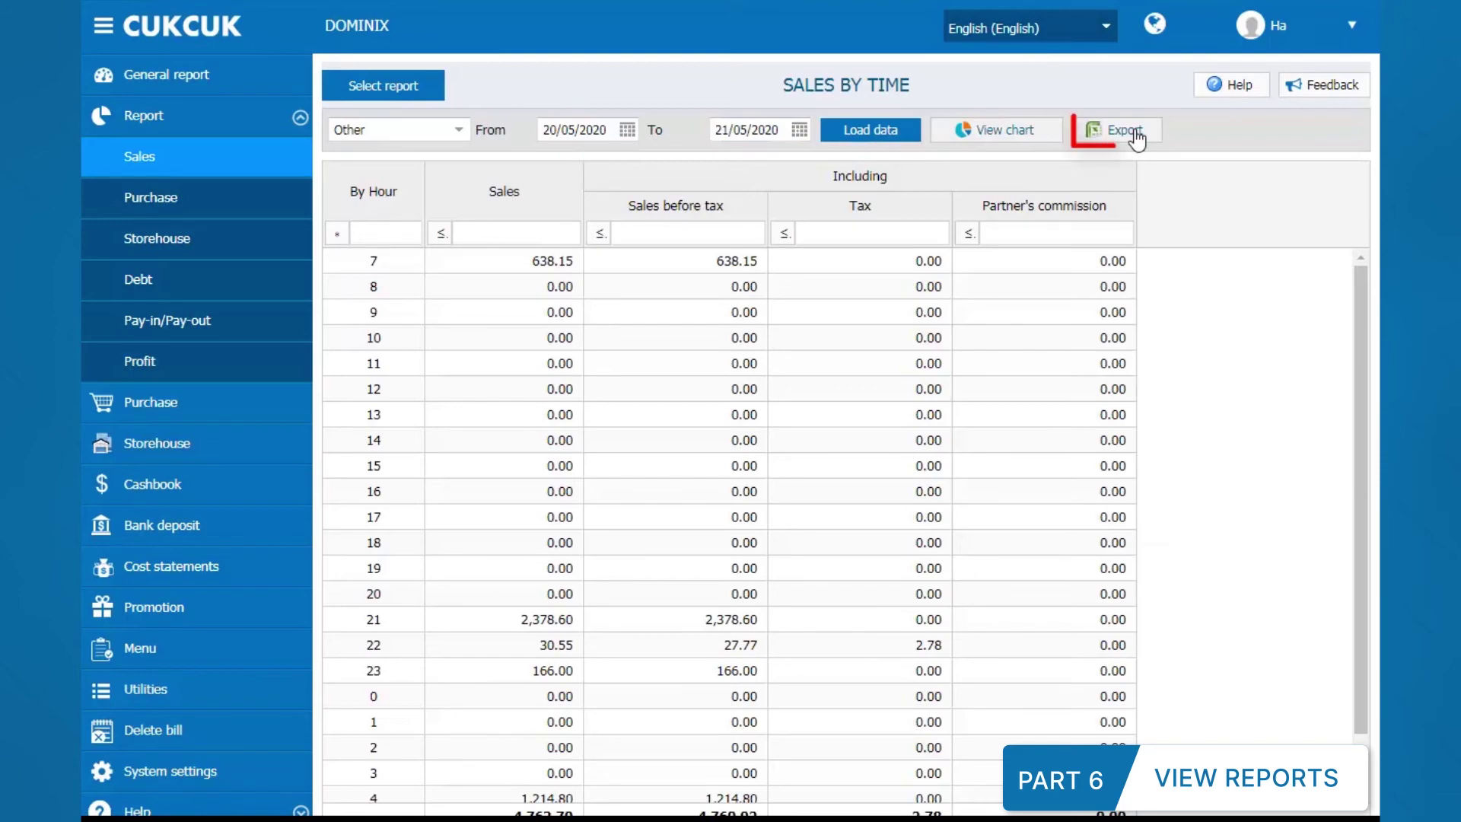
pyautogui.click(1137, 137)
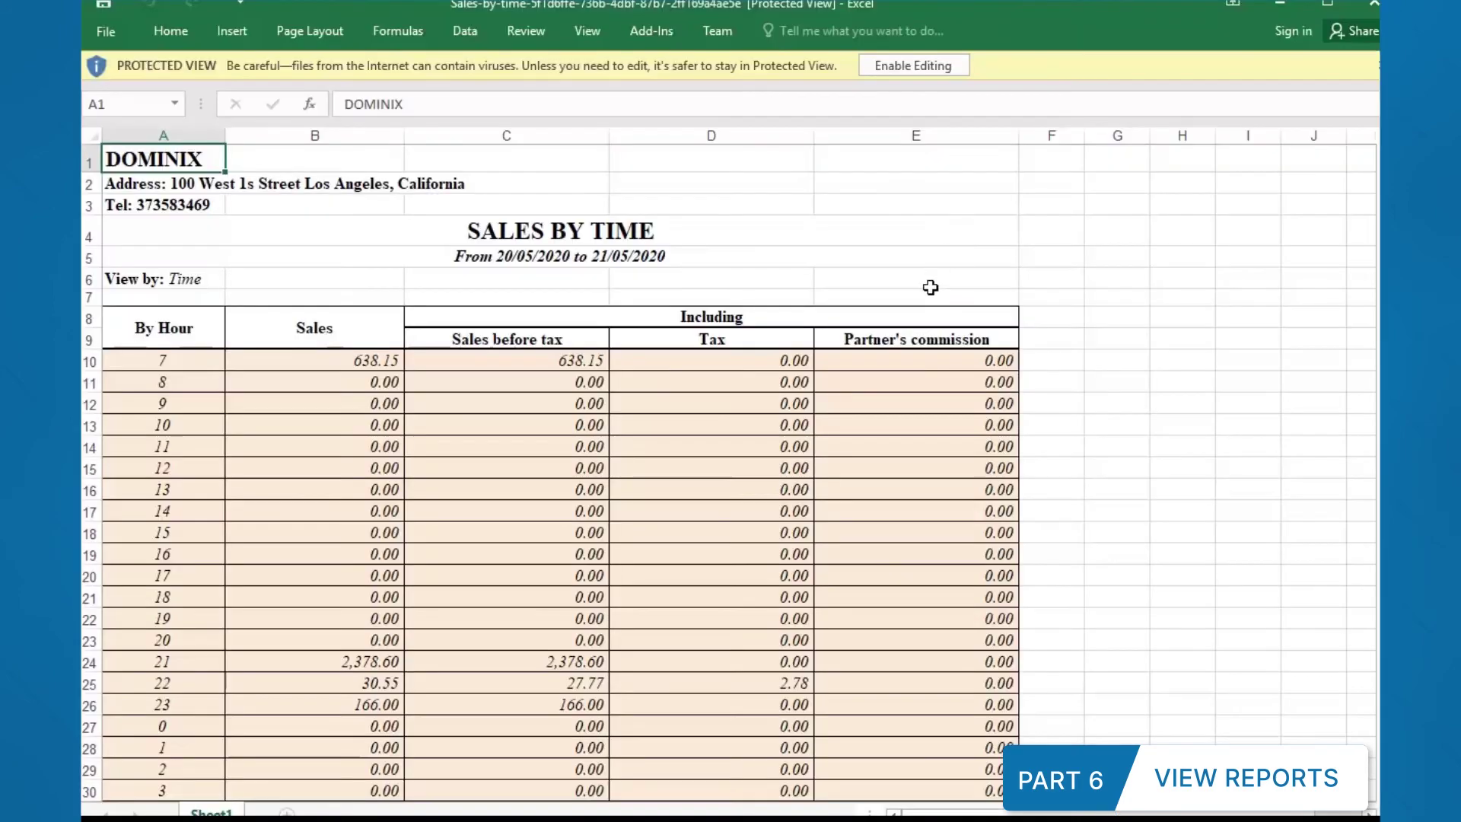
pyautogui.scroll(-3, 929, 287)
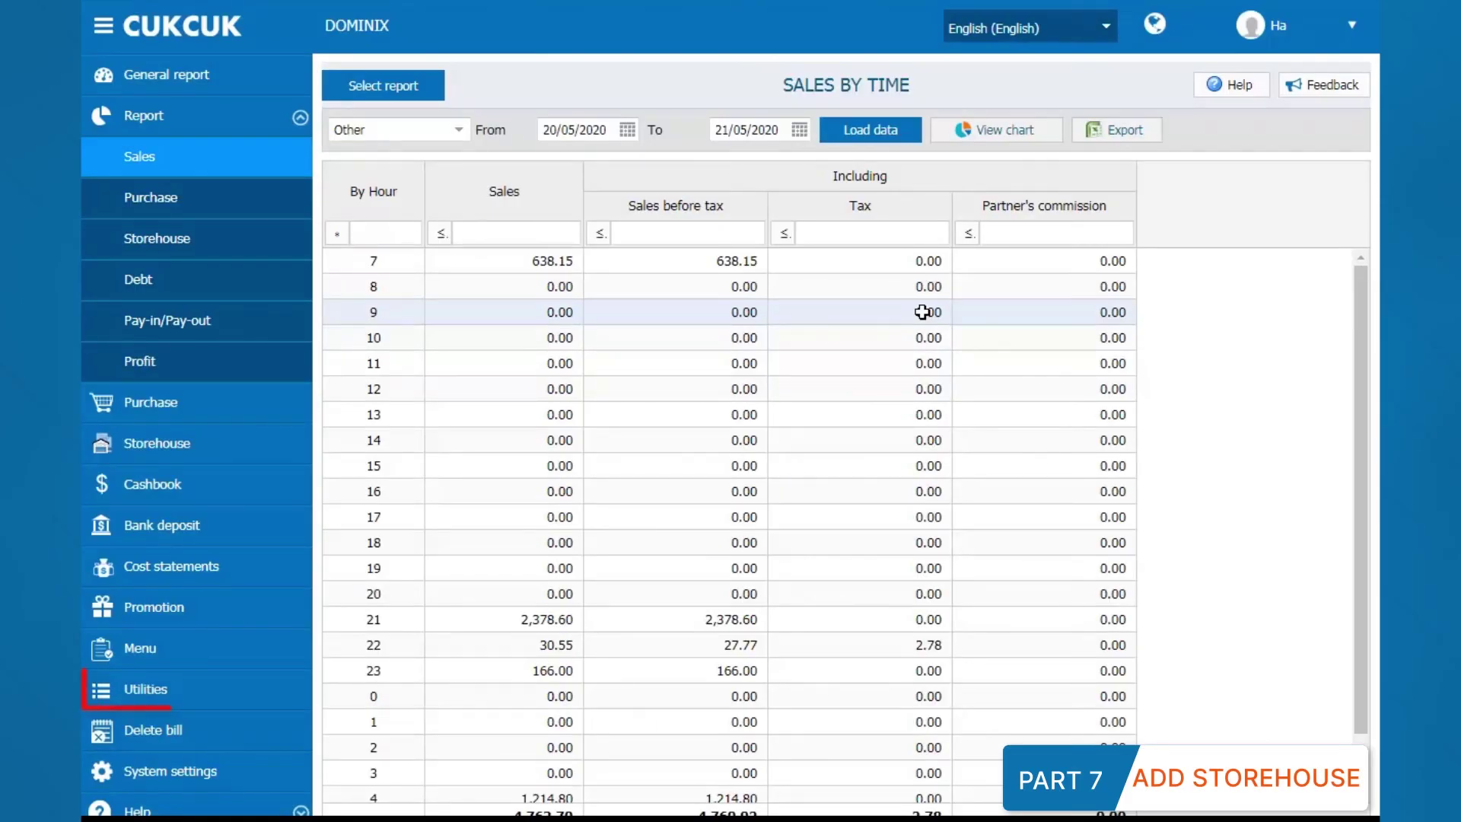
# Step: Create storehouse 'Freeze Chicken' with ID 'Freeze' in Utilities > Storehouse
pyautogui.click(293, 687)
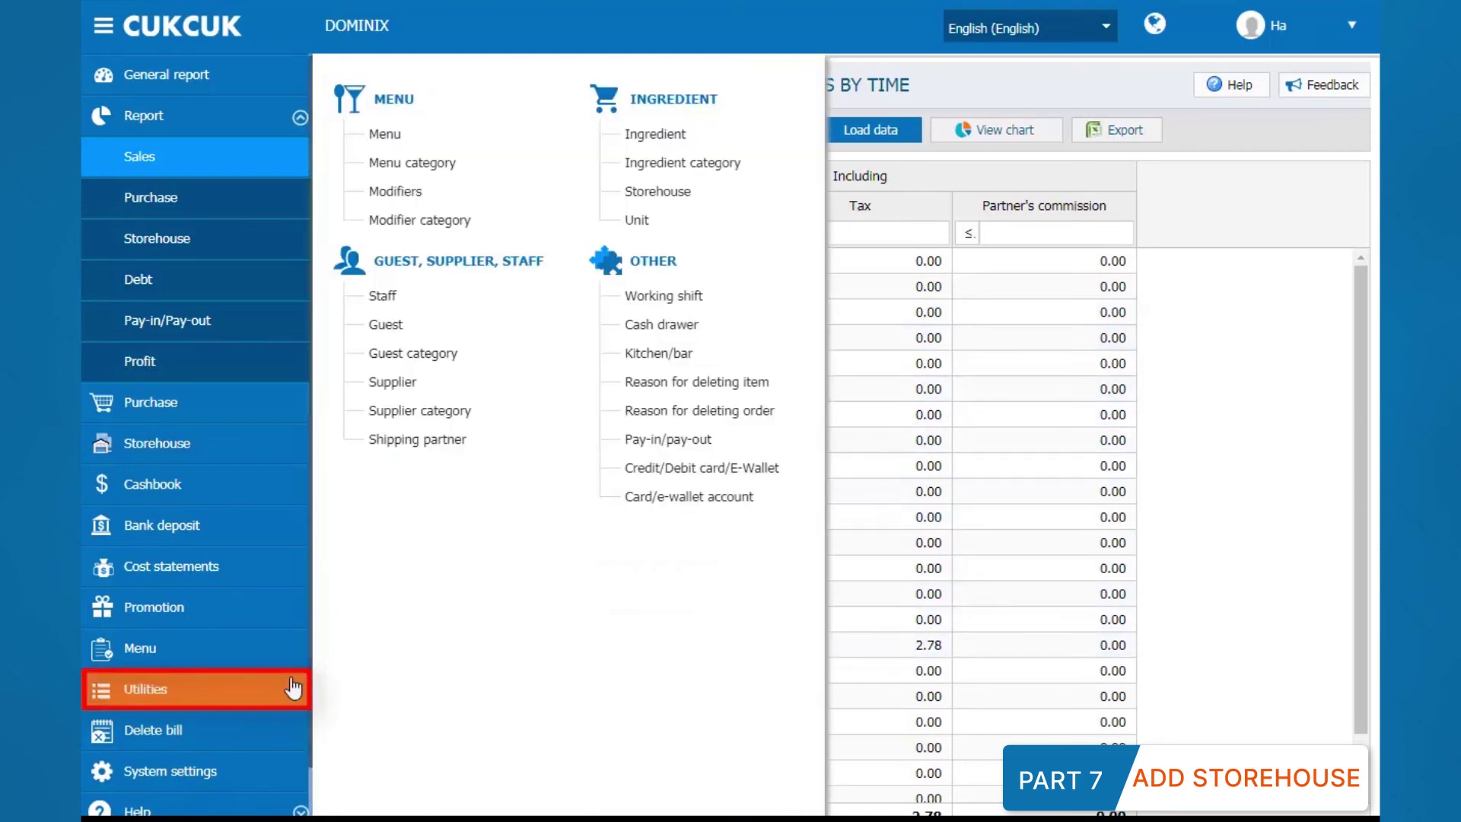
pyautogui.click(649, 192)
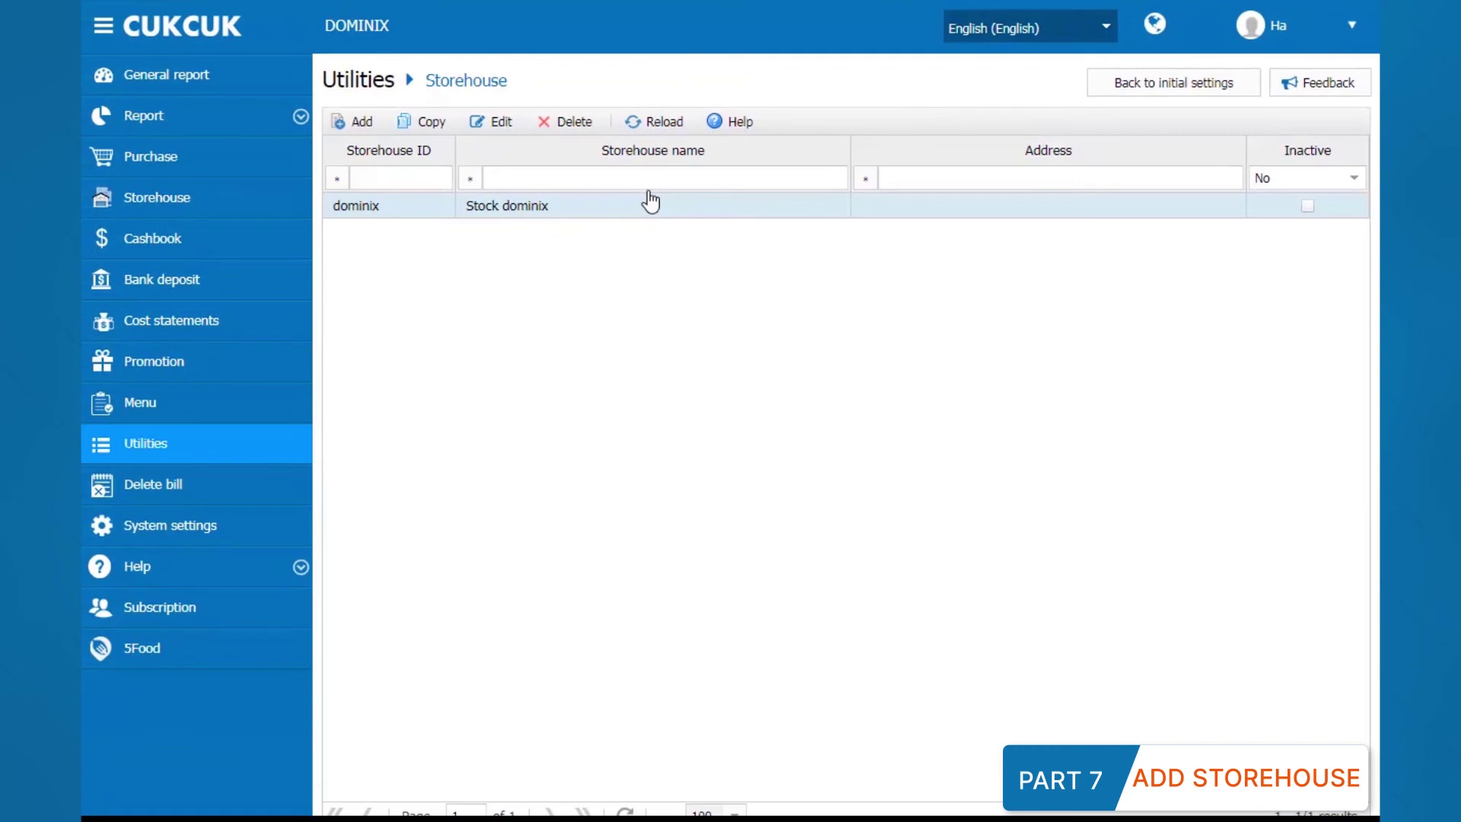
pyautogui.click(360, 121)
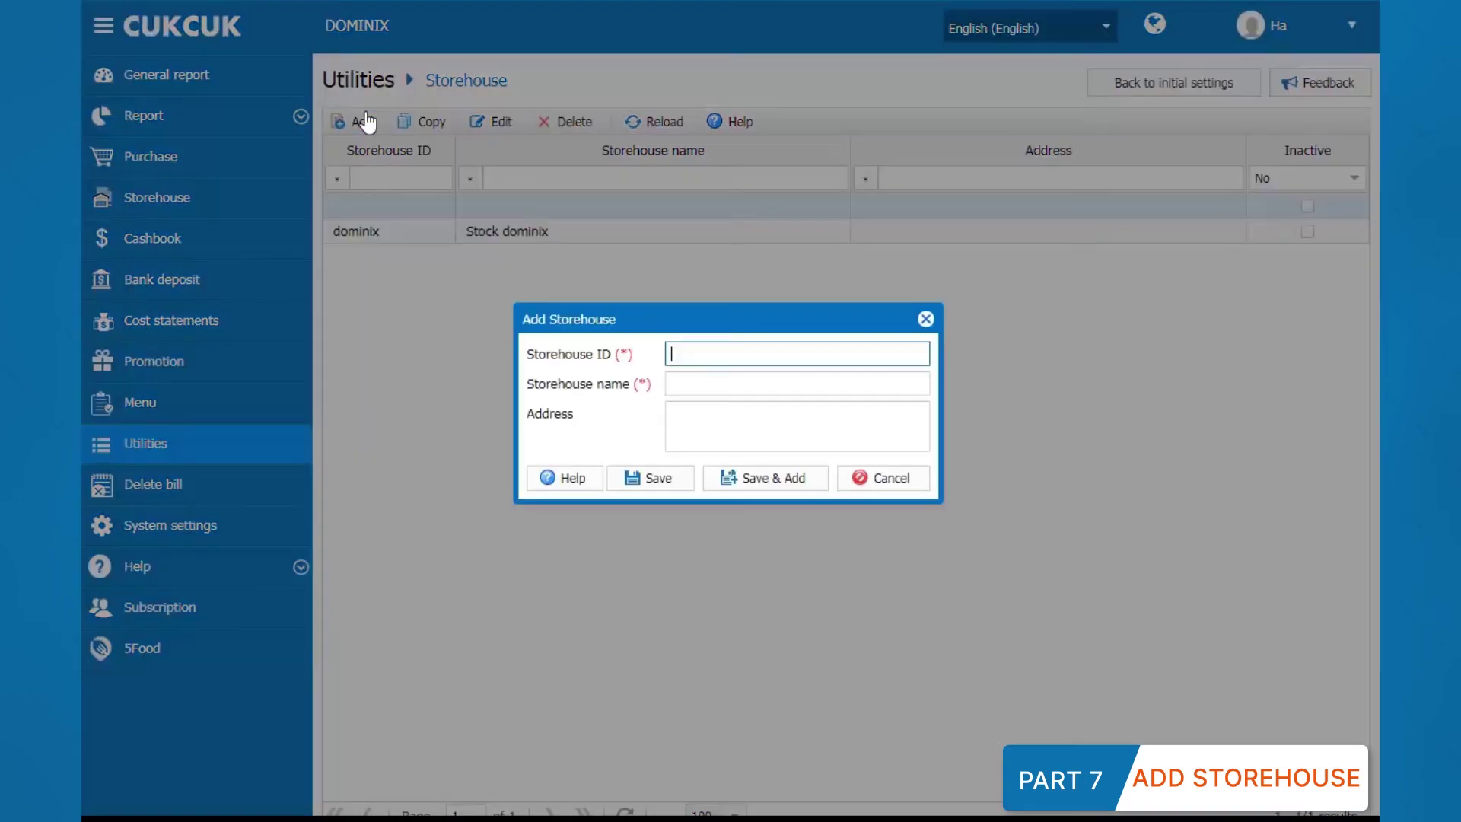
pyautogui.write('Freeze')
pyautogui.press('Tab')
pyautogui.write('Freeze Chicken')
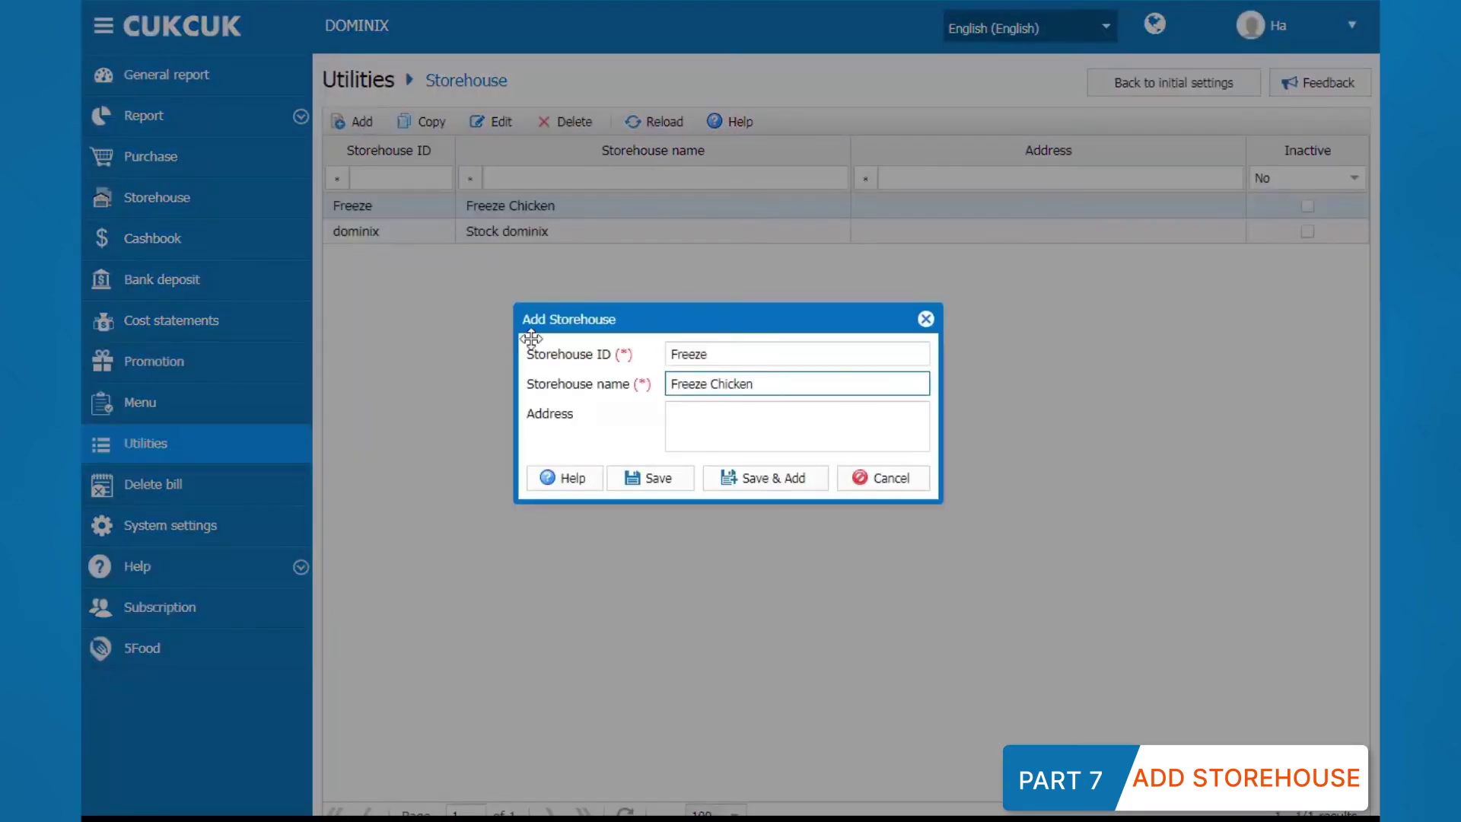
pyautogui.click(636, 479)
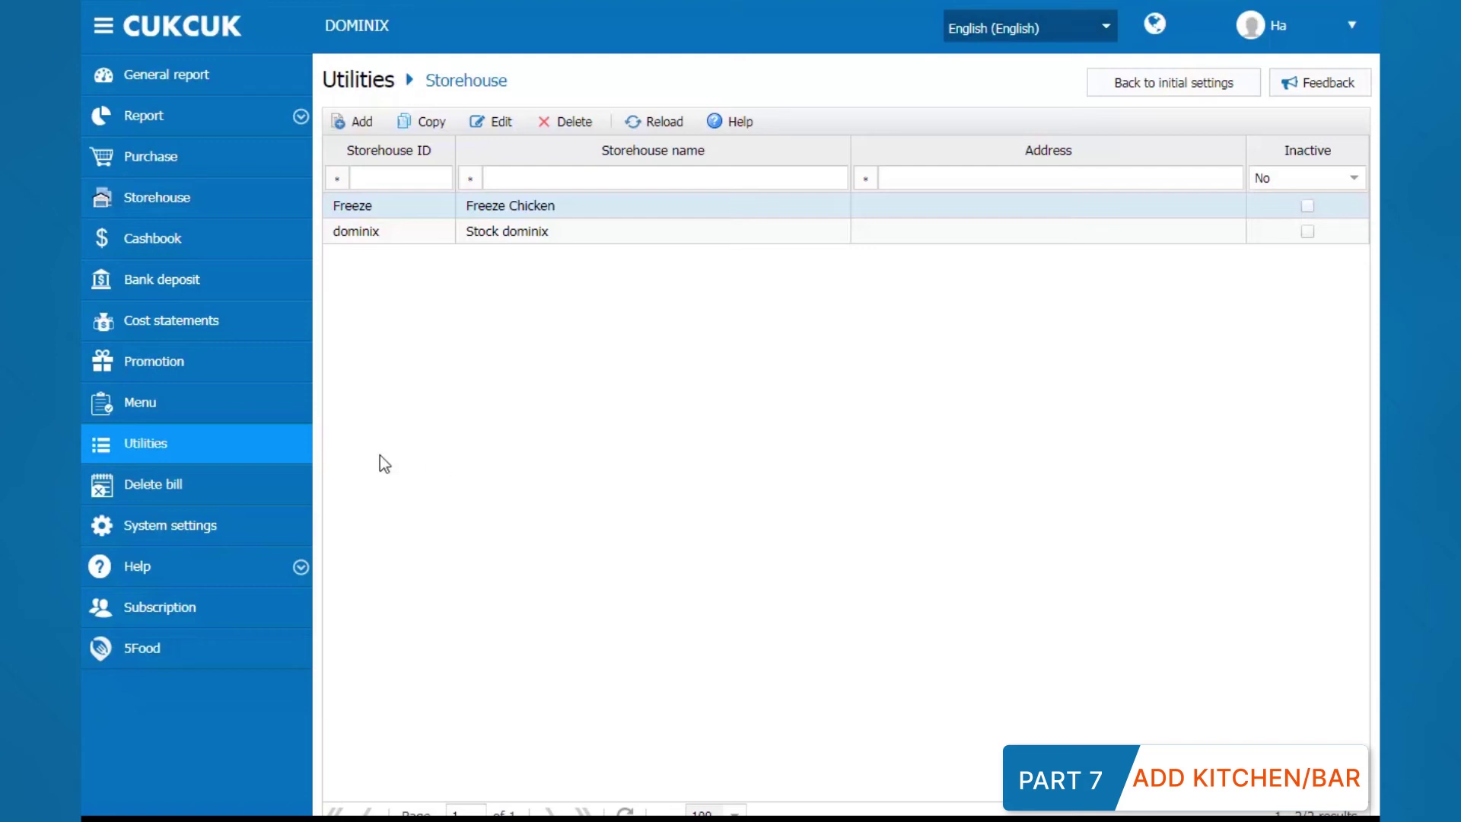
# Step: Add a Bar-type entry named 'Bar 1' to the Kitchen/bar list and save it
pyautogui.click(297, 450)
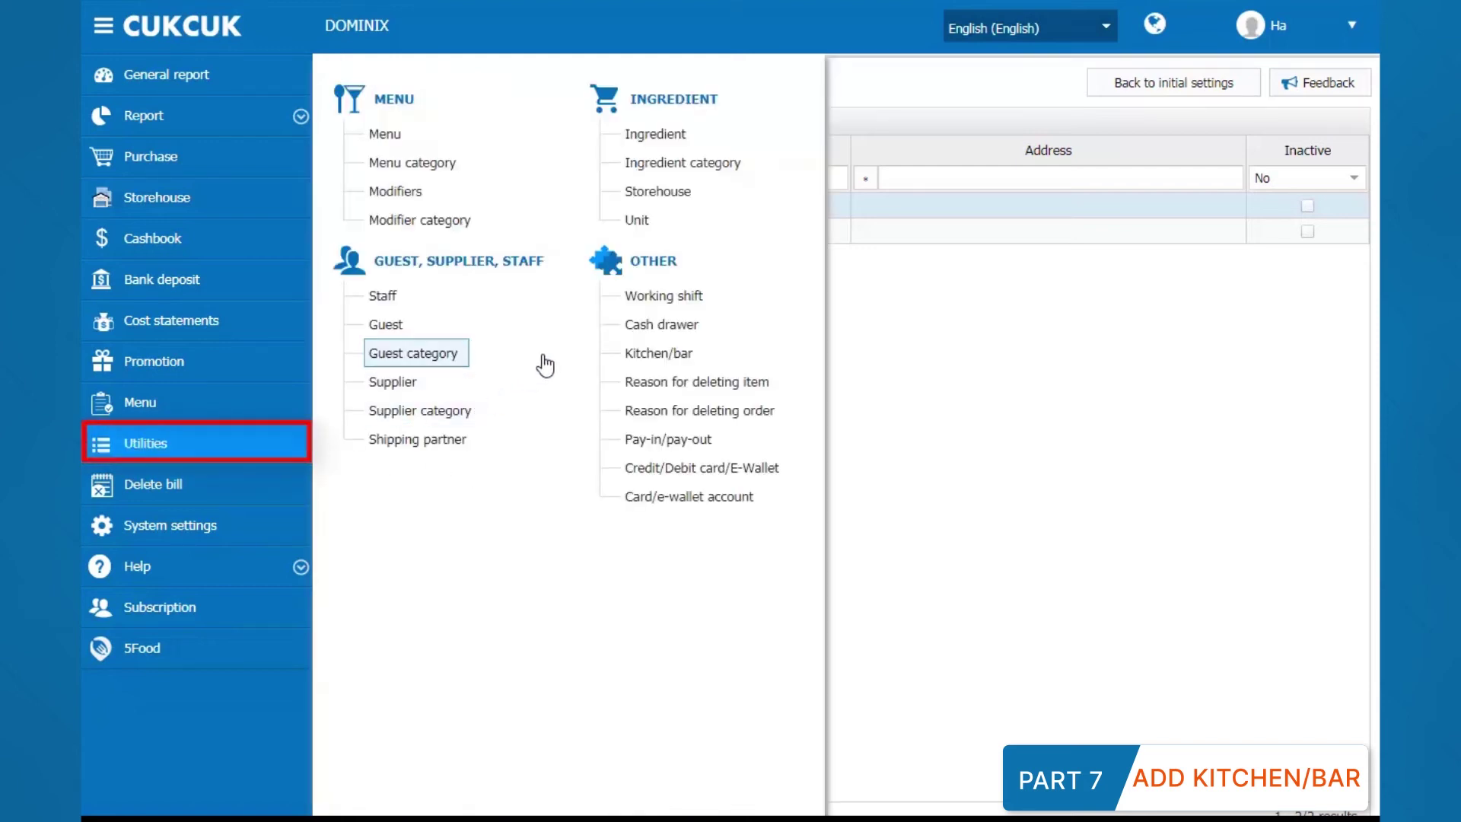
pyautogui.click(621, 356)
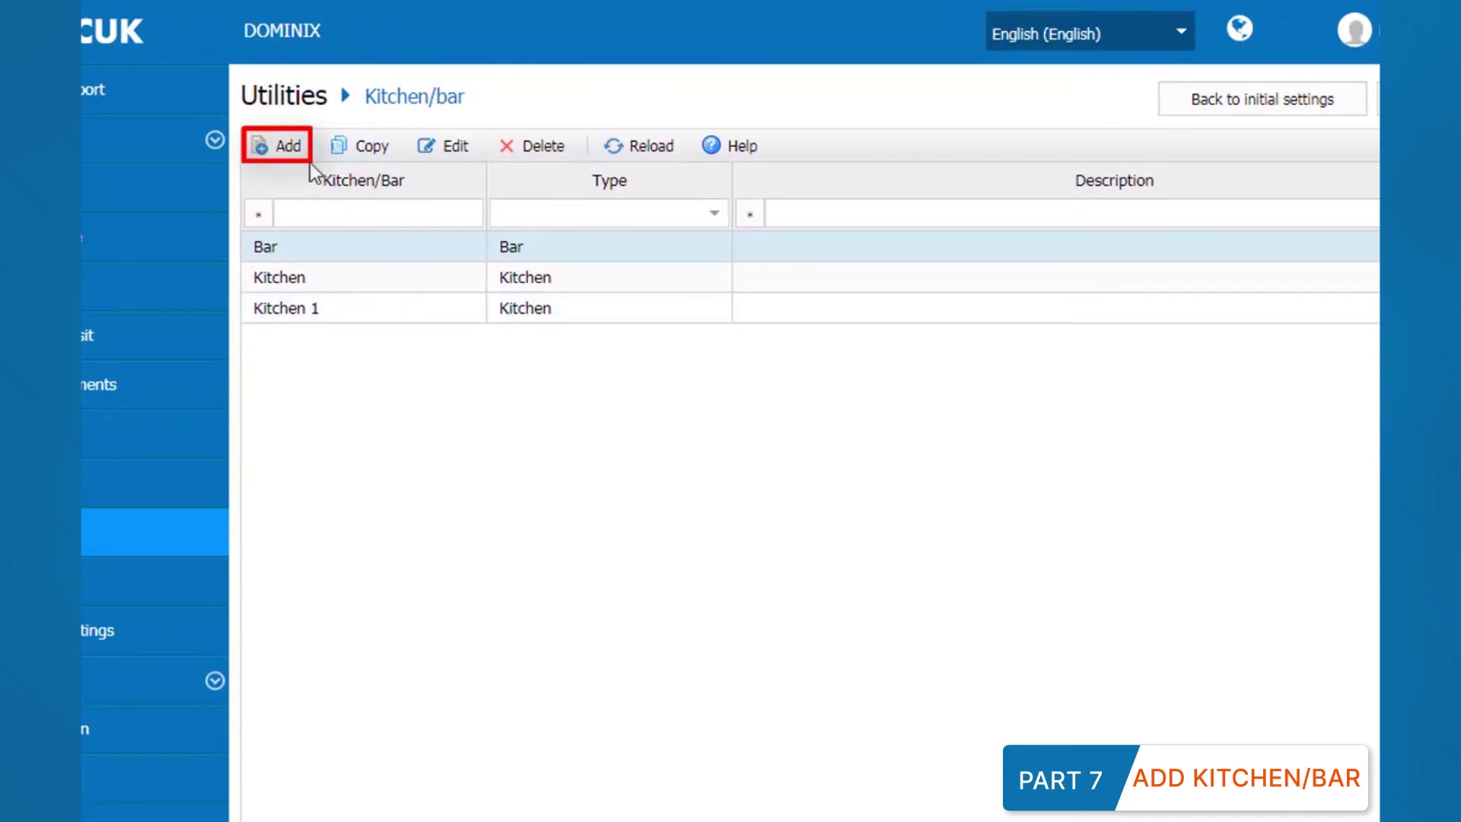
pyautogui.click(292, 156)
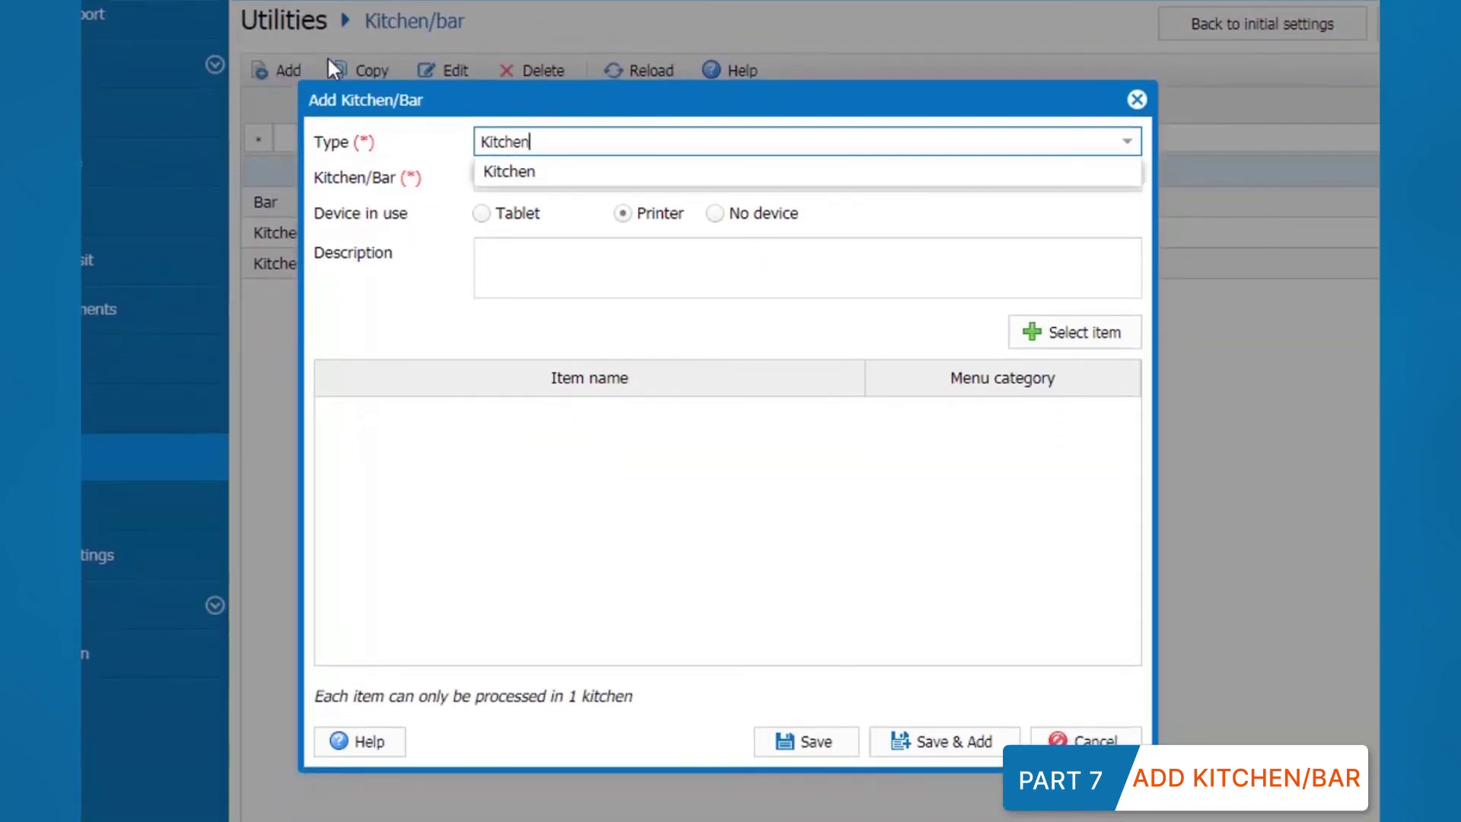
pyautogui.doubleClick(537, 143)
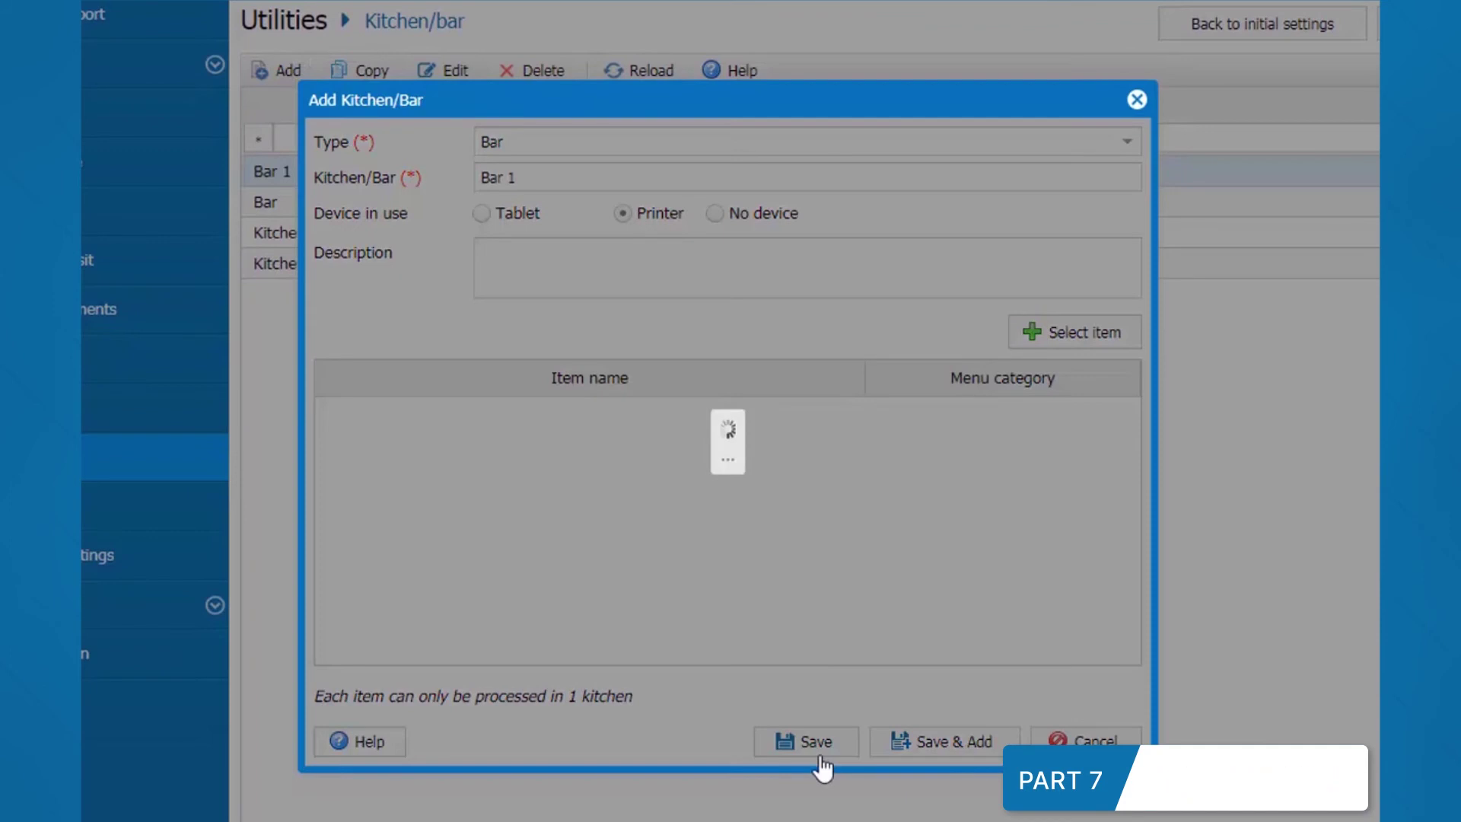
pyautogui.click(808, 744)
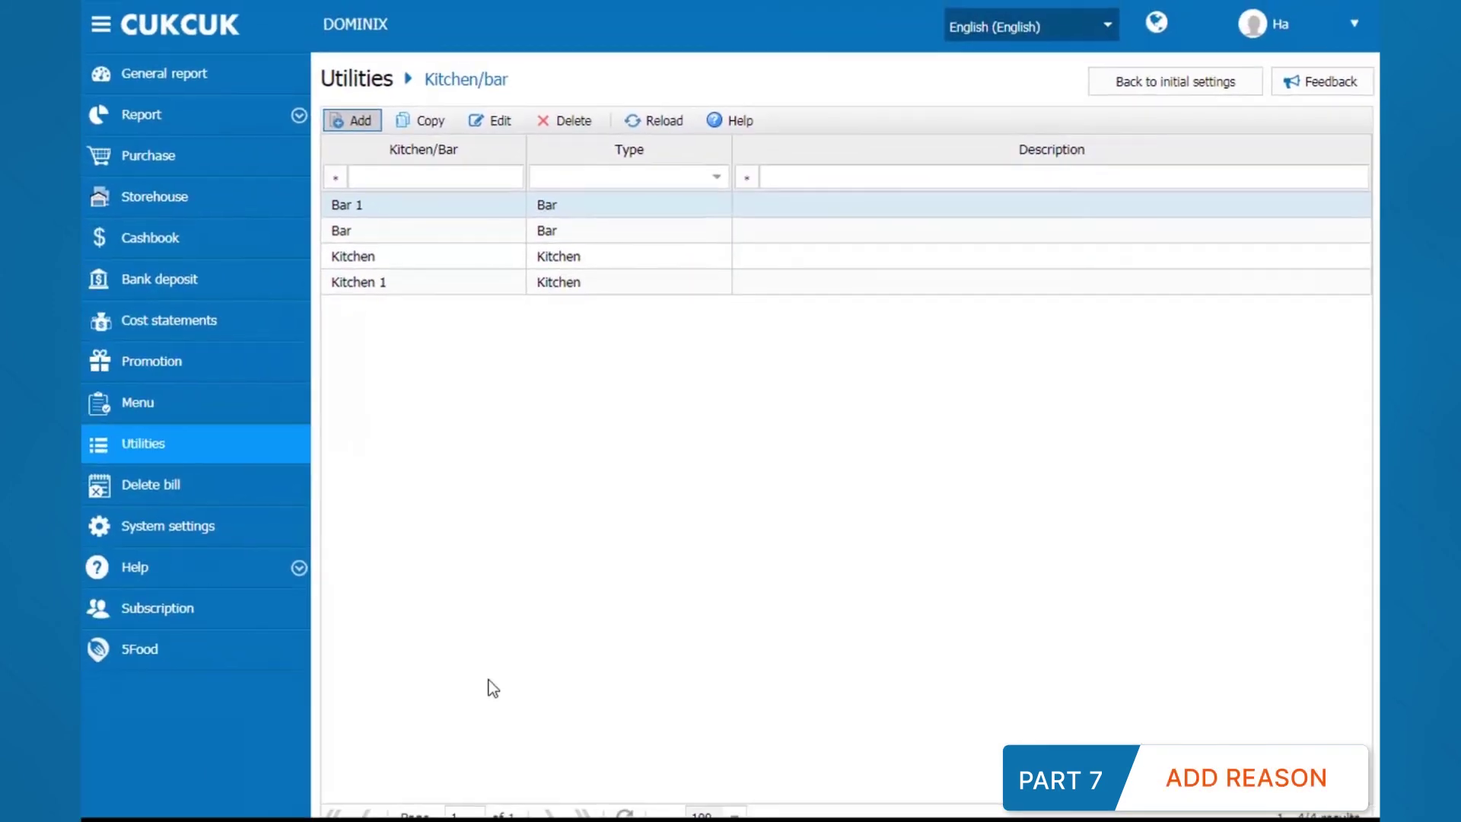
pyautogui.click(293, 460)
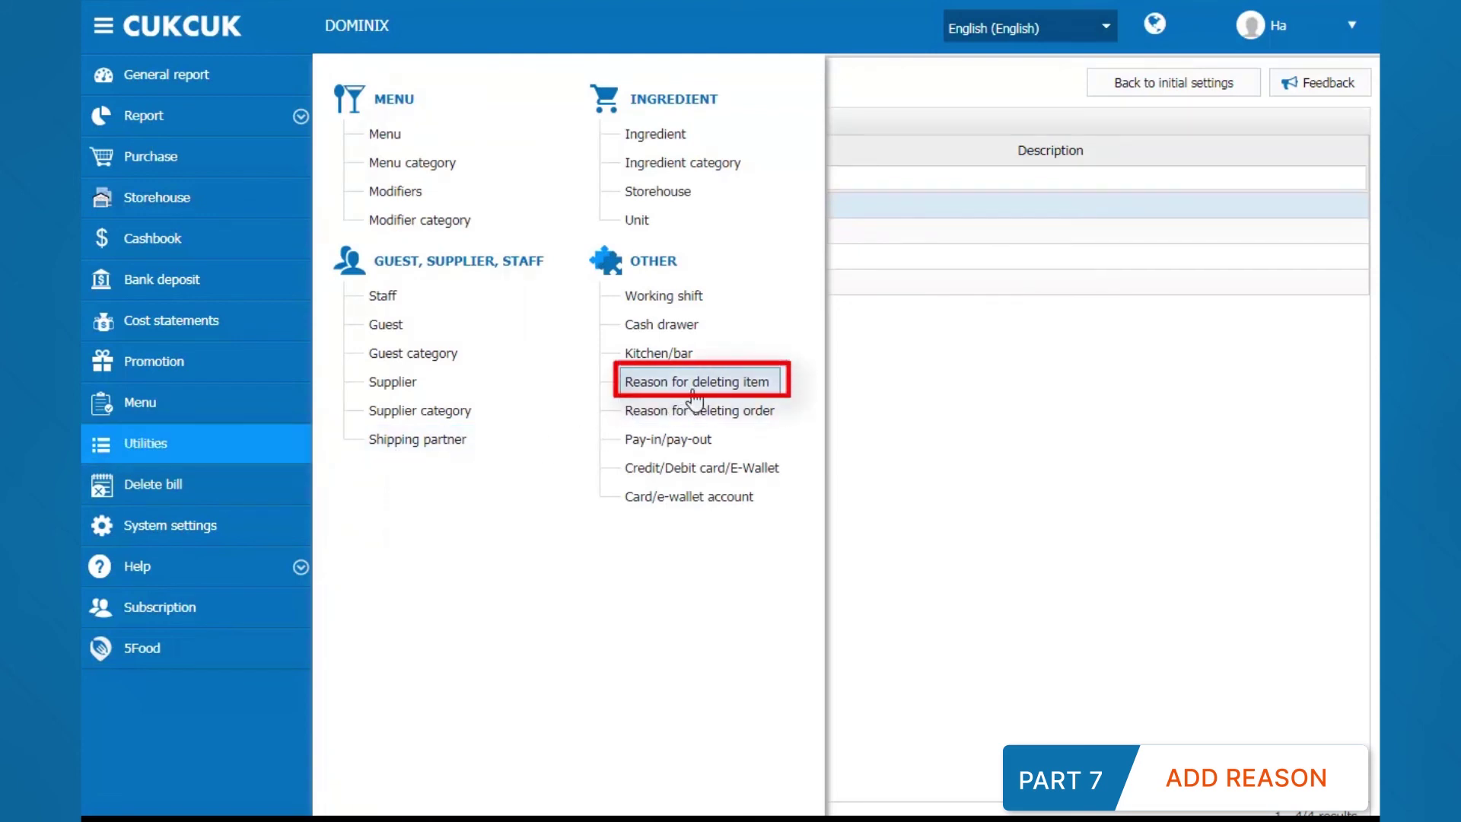
# Step: Add 'Out of stock' as a new reason for deleting items
pyautogui.click(694, 388)
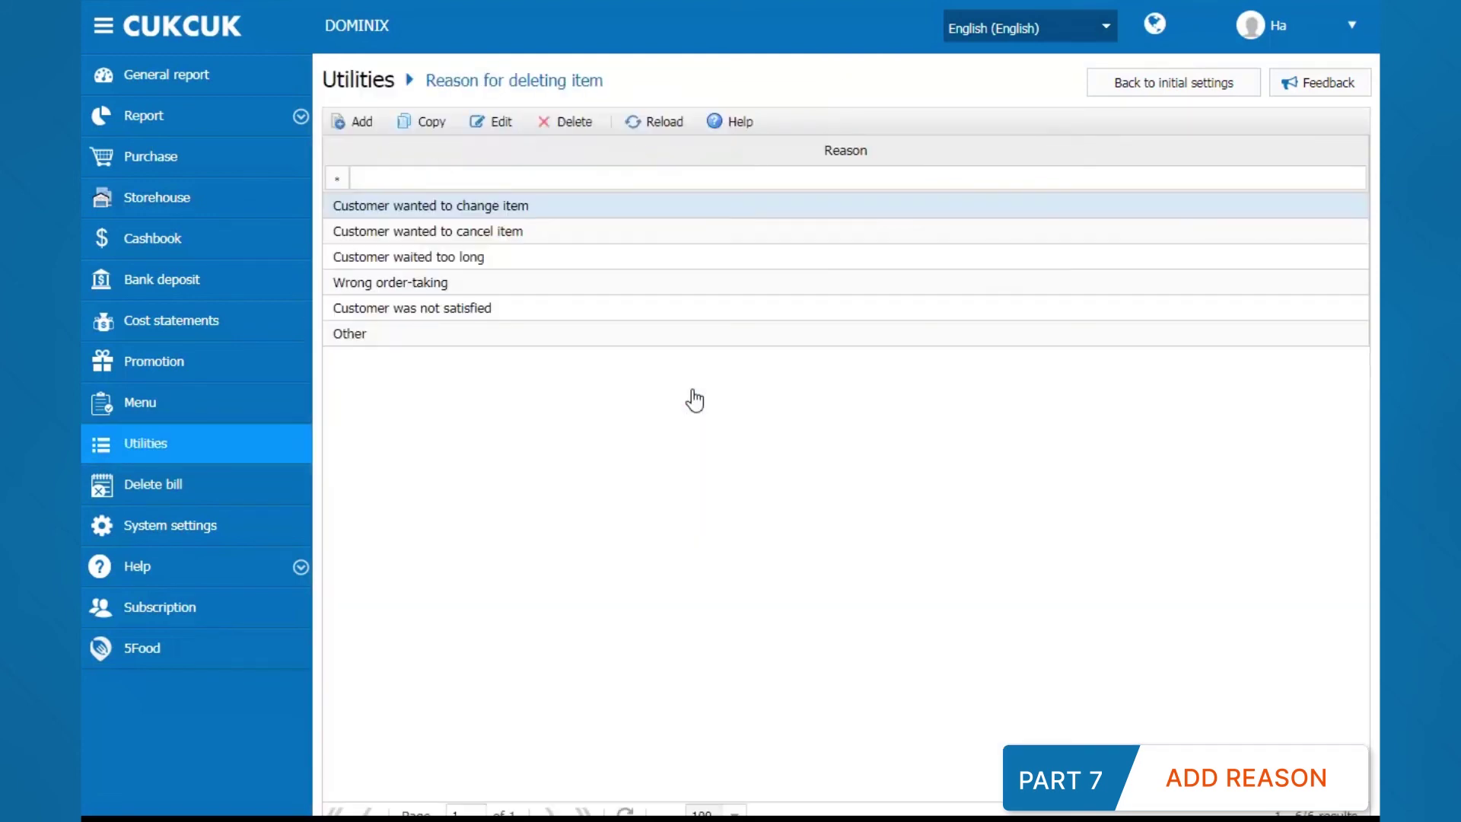
pyautogui.click(363, 126)
pyautogui.write('Out of stock')
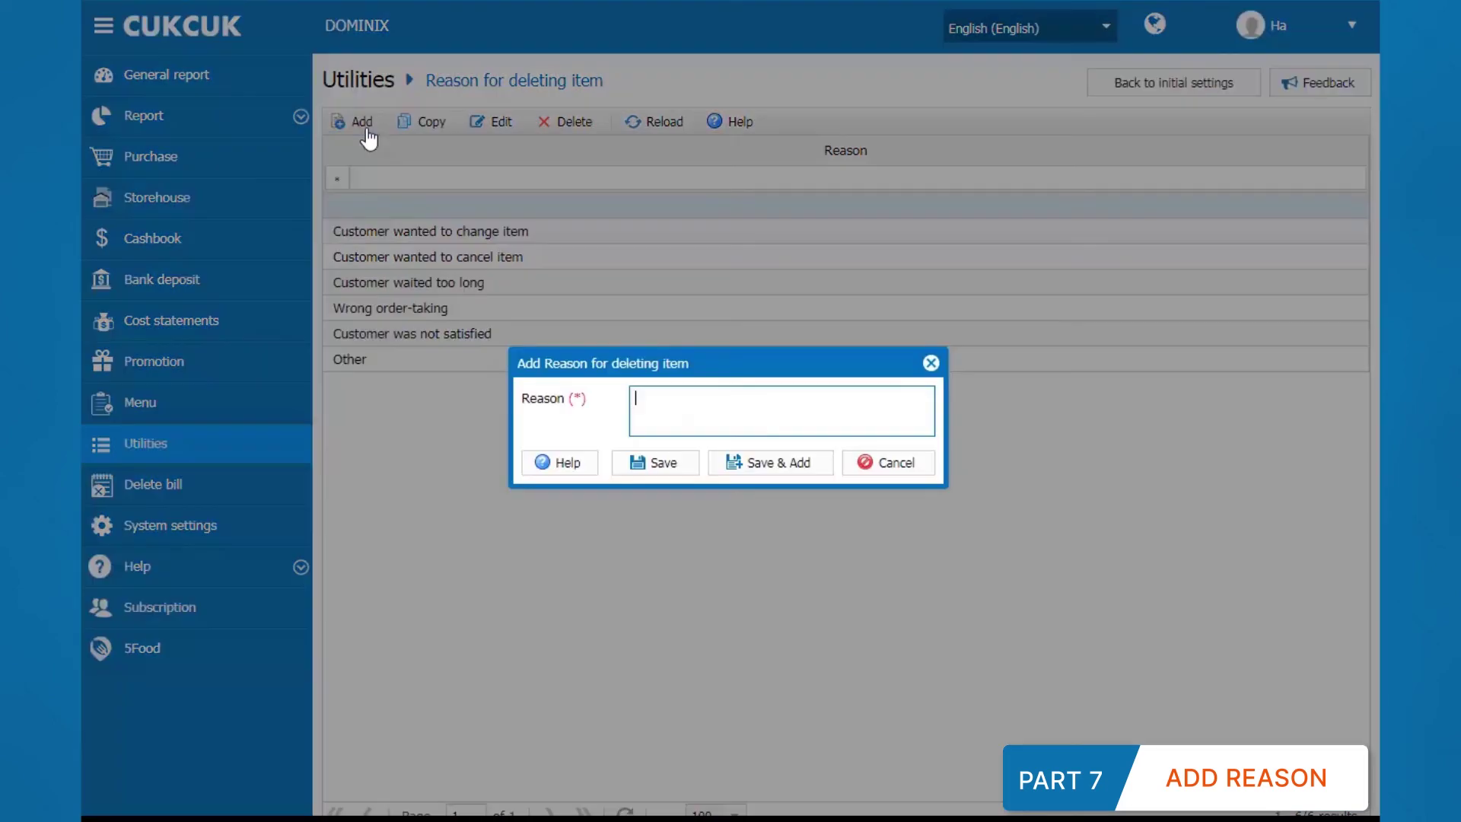
pyautogui.click(640, 462)
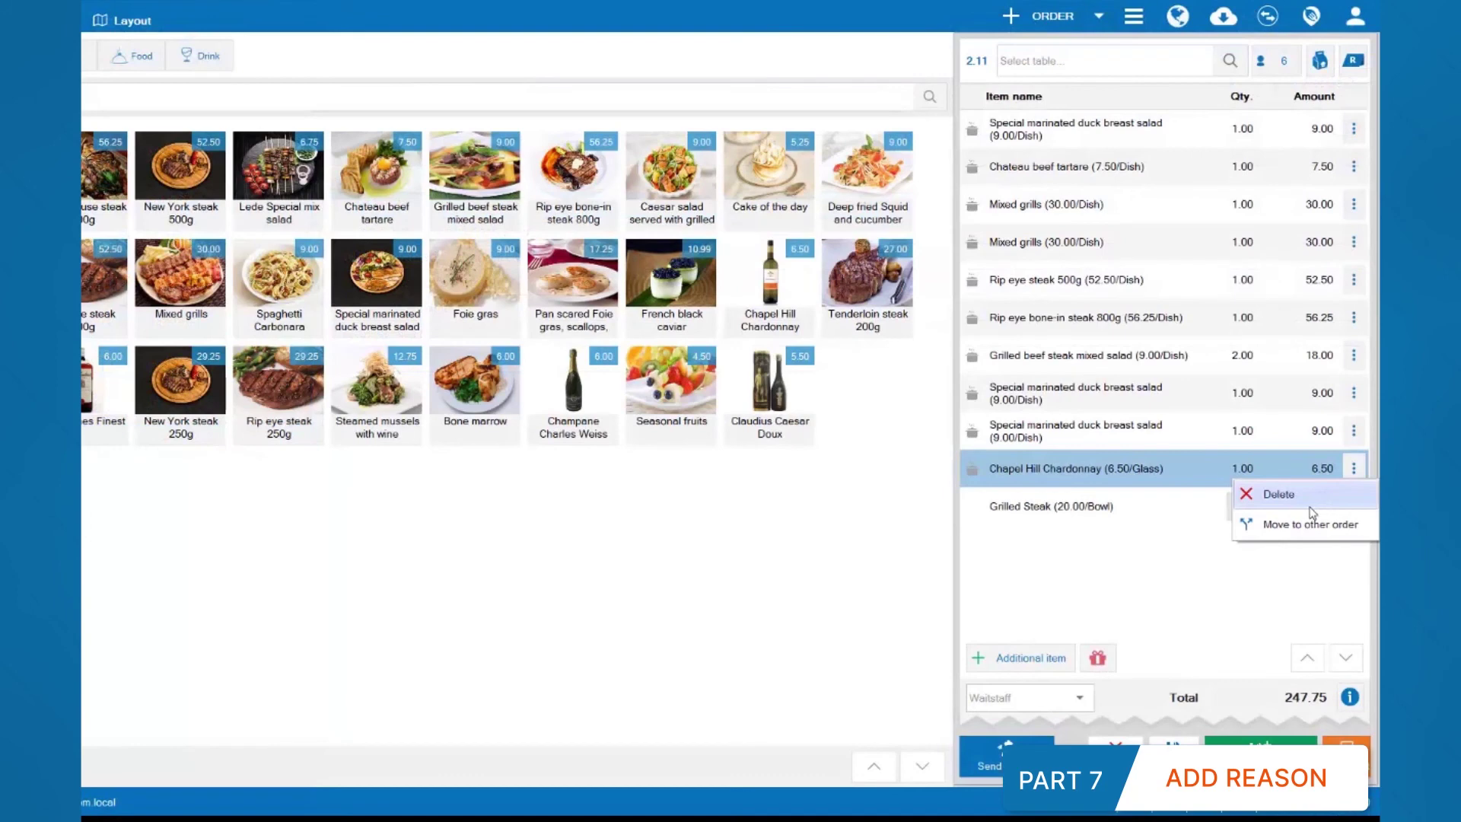
# Step: Delete the Chapel Hill Chardonnay from the order with reason Out of stock
pyautogui.click(1310, 506)
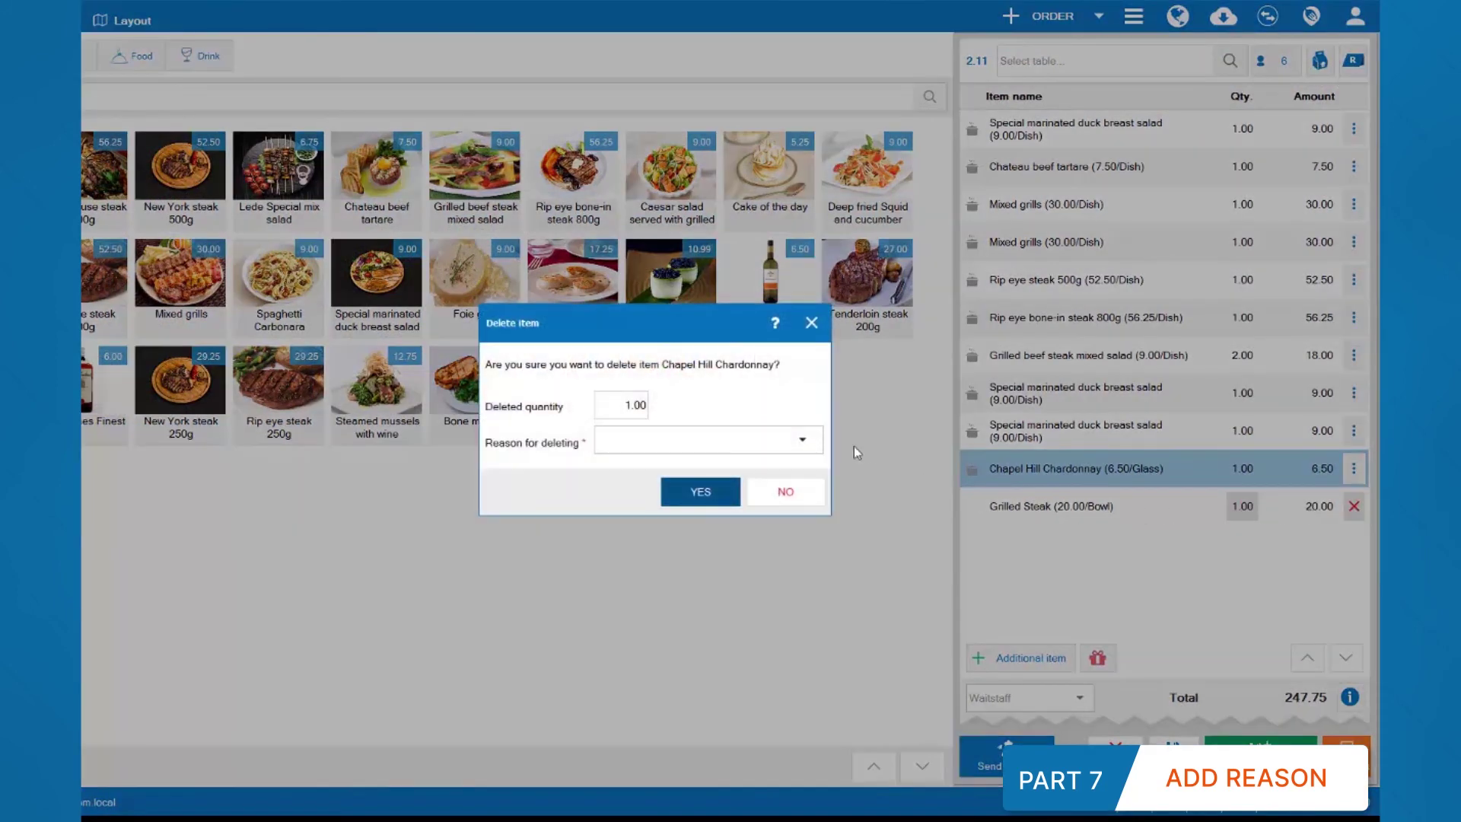
pyautogui.click(802, 440)
pyautogui.scroll(-1, 789, 556)
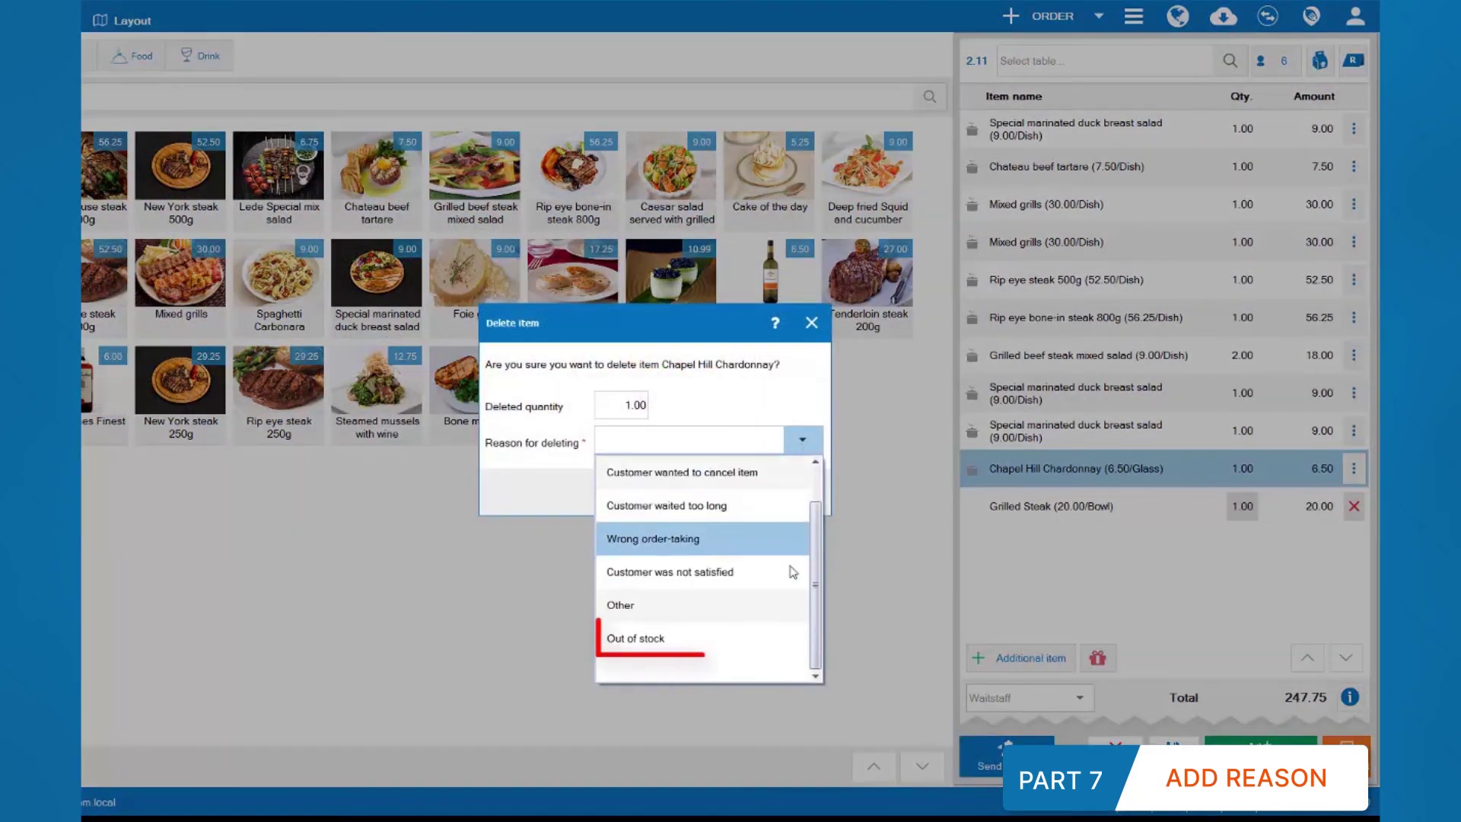
pyautogui.click(767, 647)
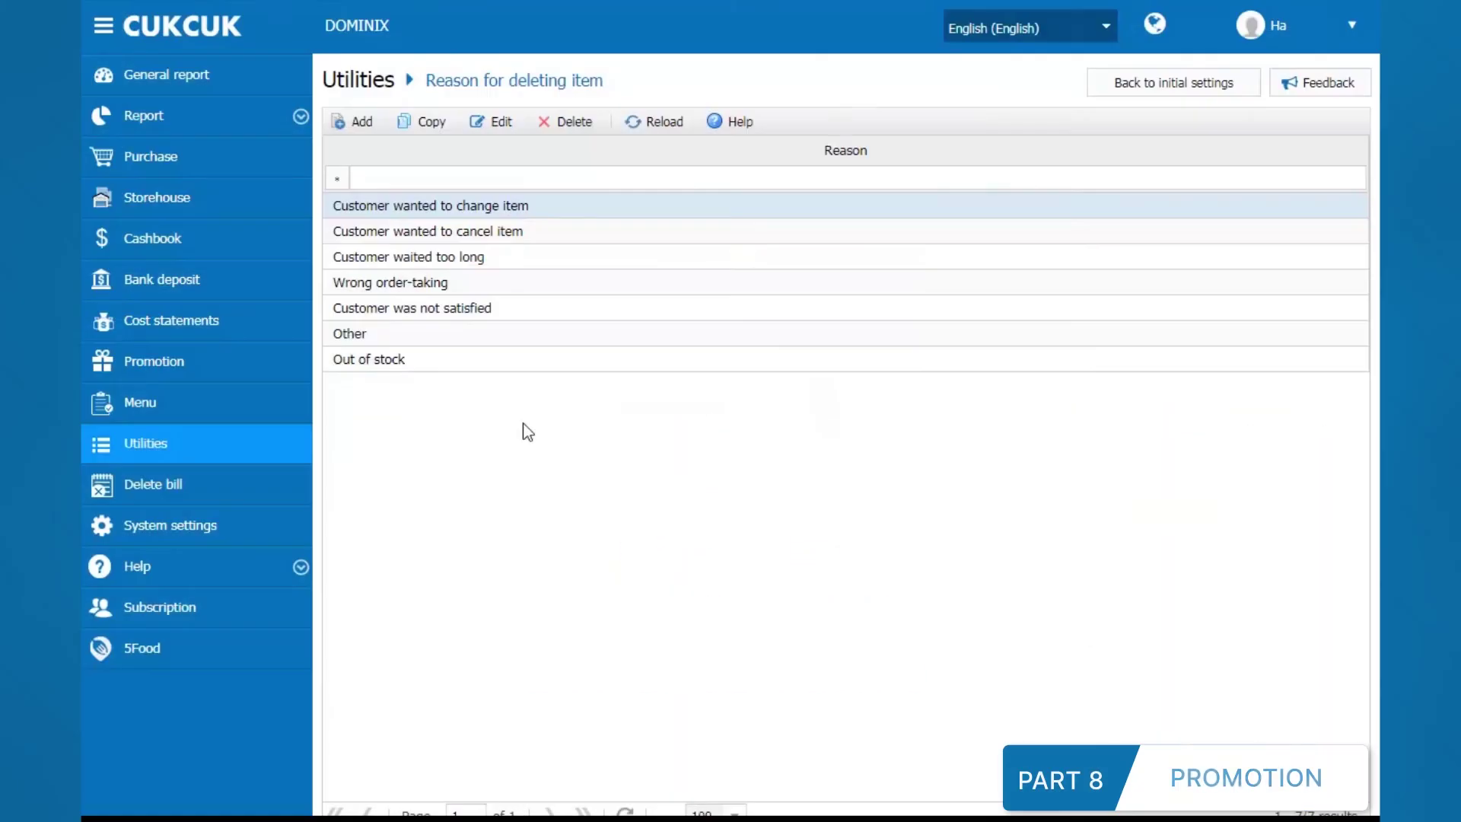
# Step: Start a new Free item promotion named Hot Summer
pyautogui.click(295, 365)
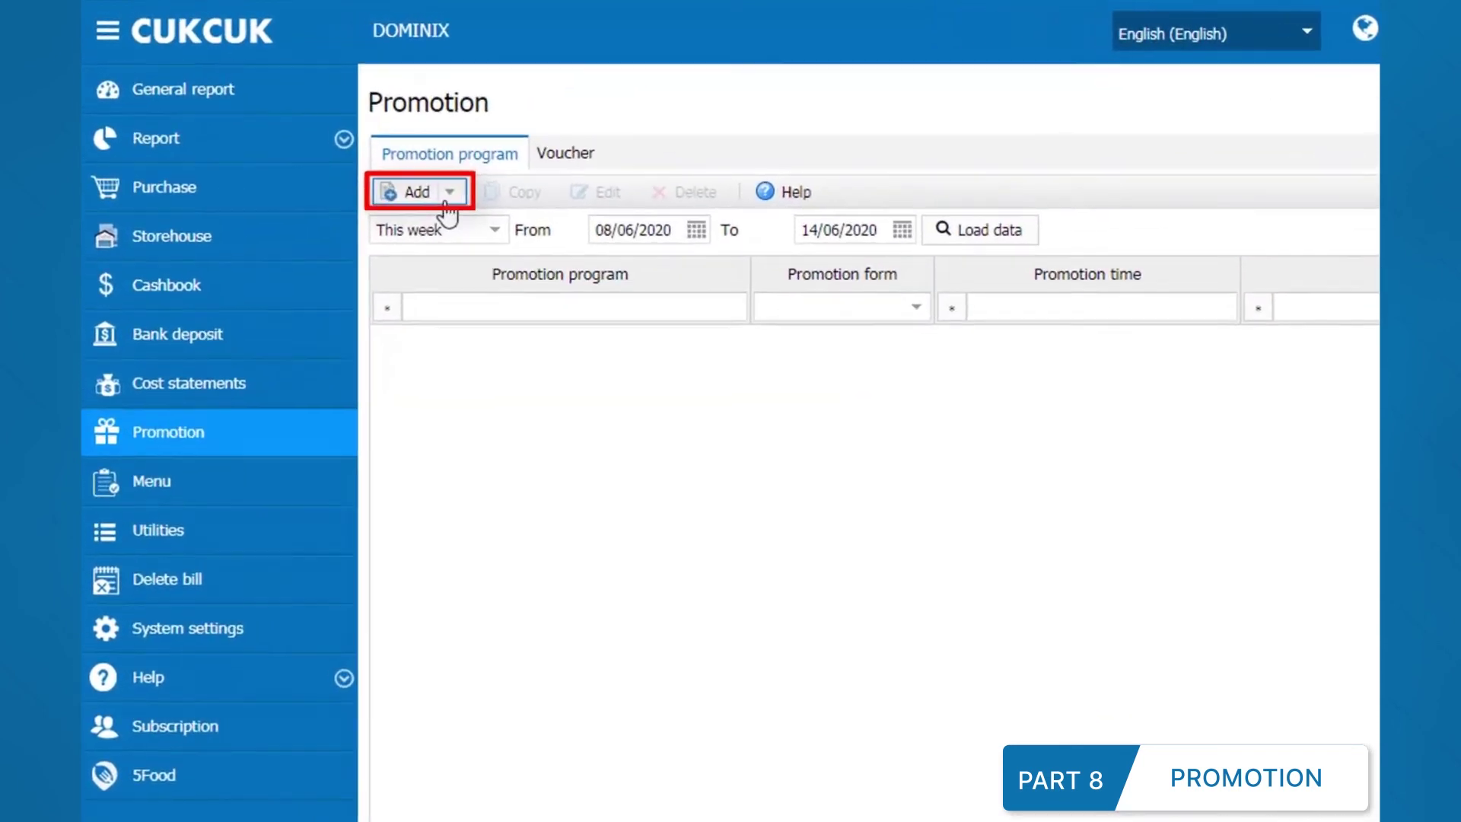
pyautogui.click(450, 193)
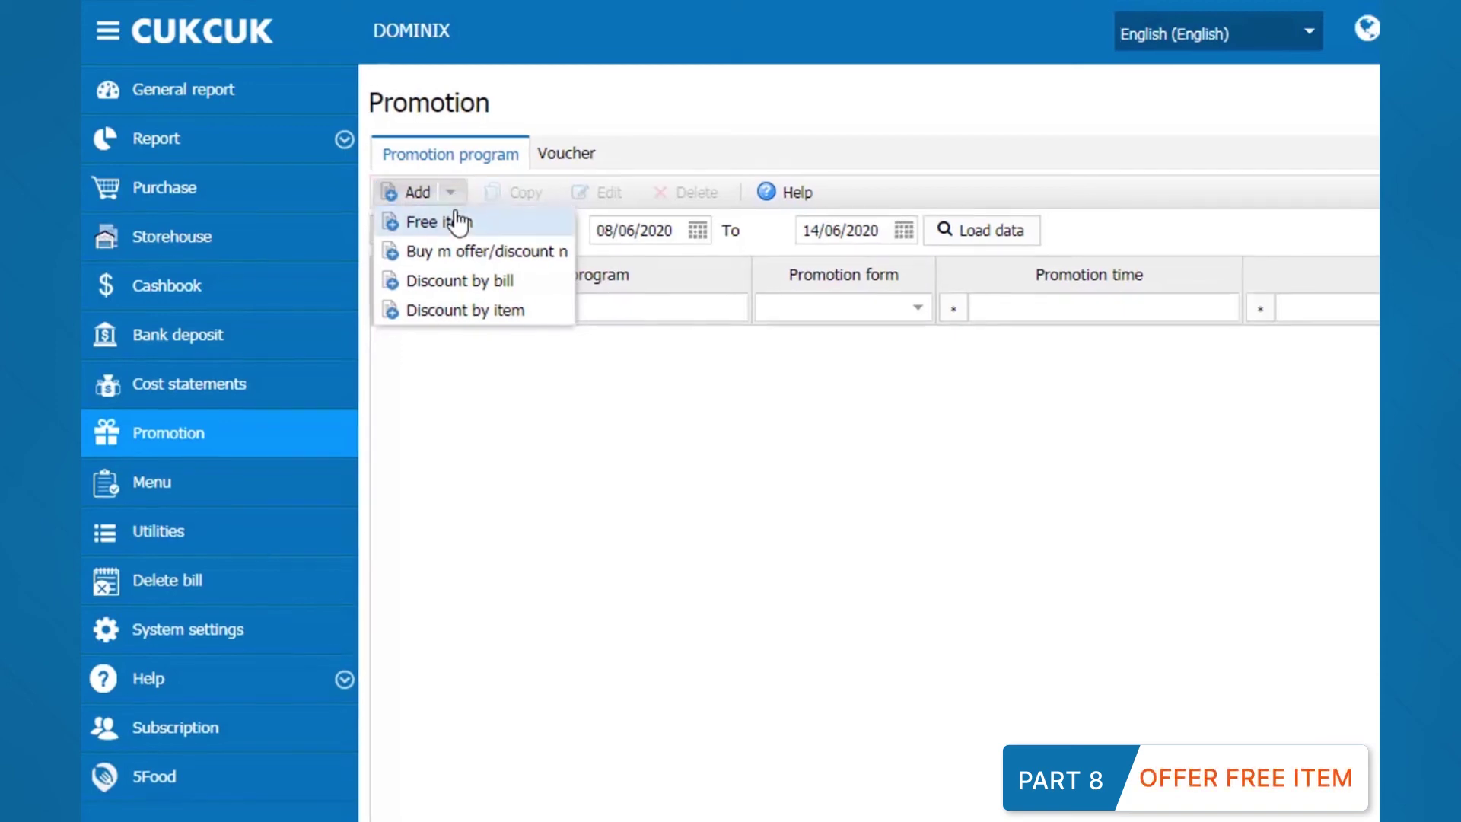
pyautogui.click(457, 222)
pyautogui.write('Hot Summer')
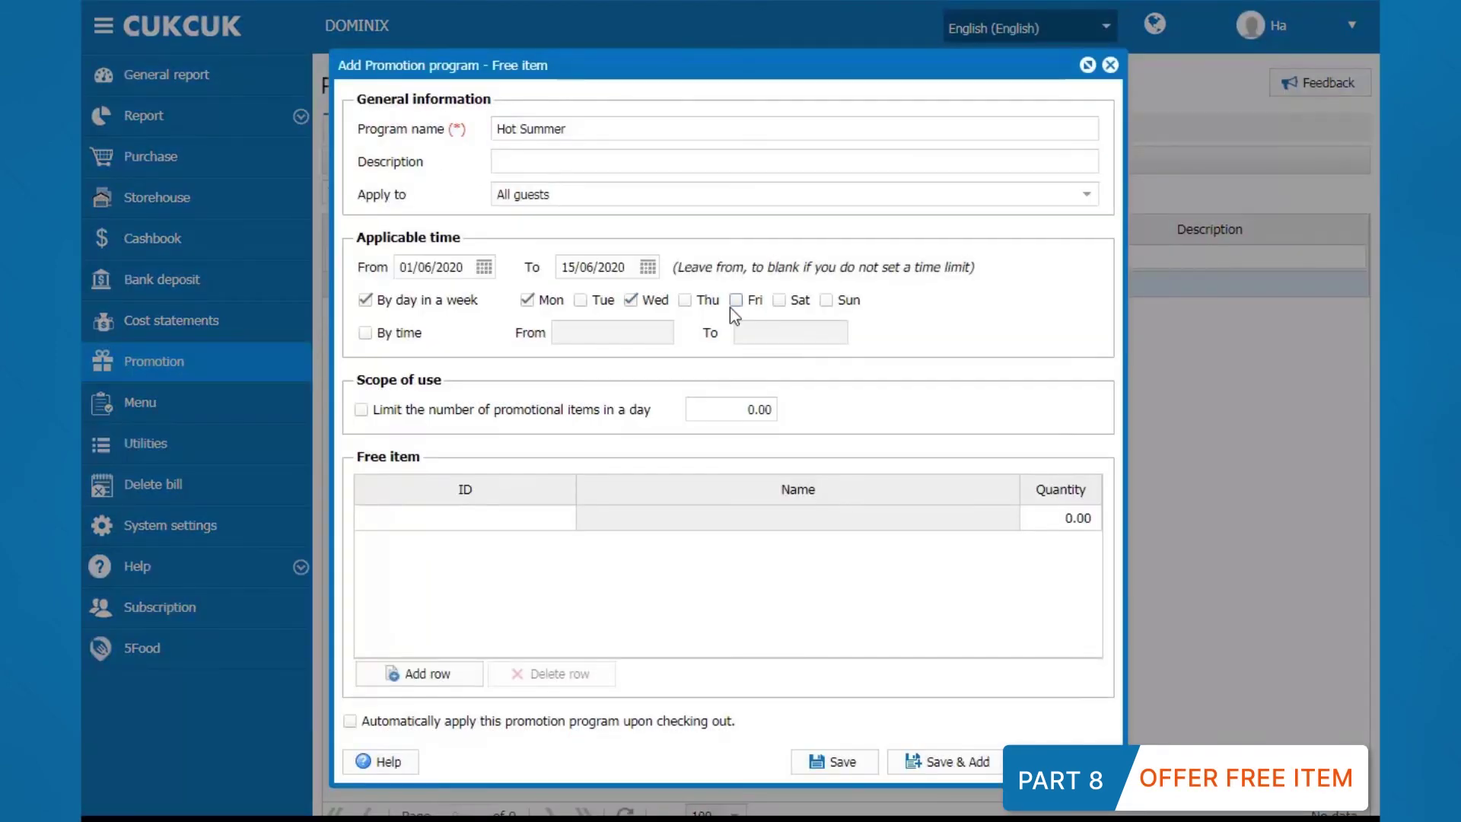
# Step: Give Bone marrow and Foie gras as free items, then save Hot Summer
pyautogui.click(453, 517)
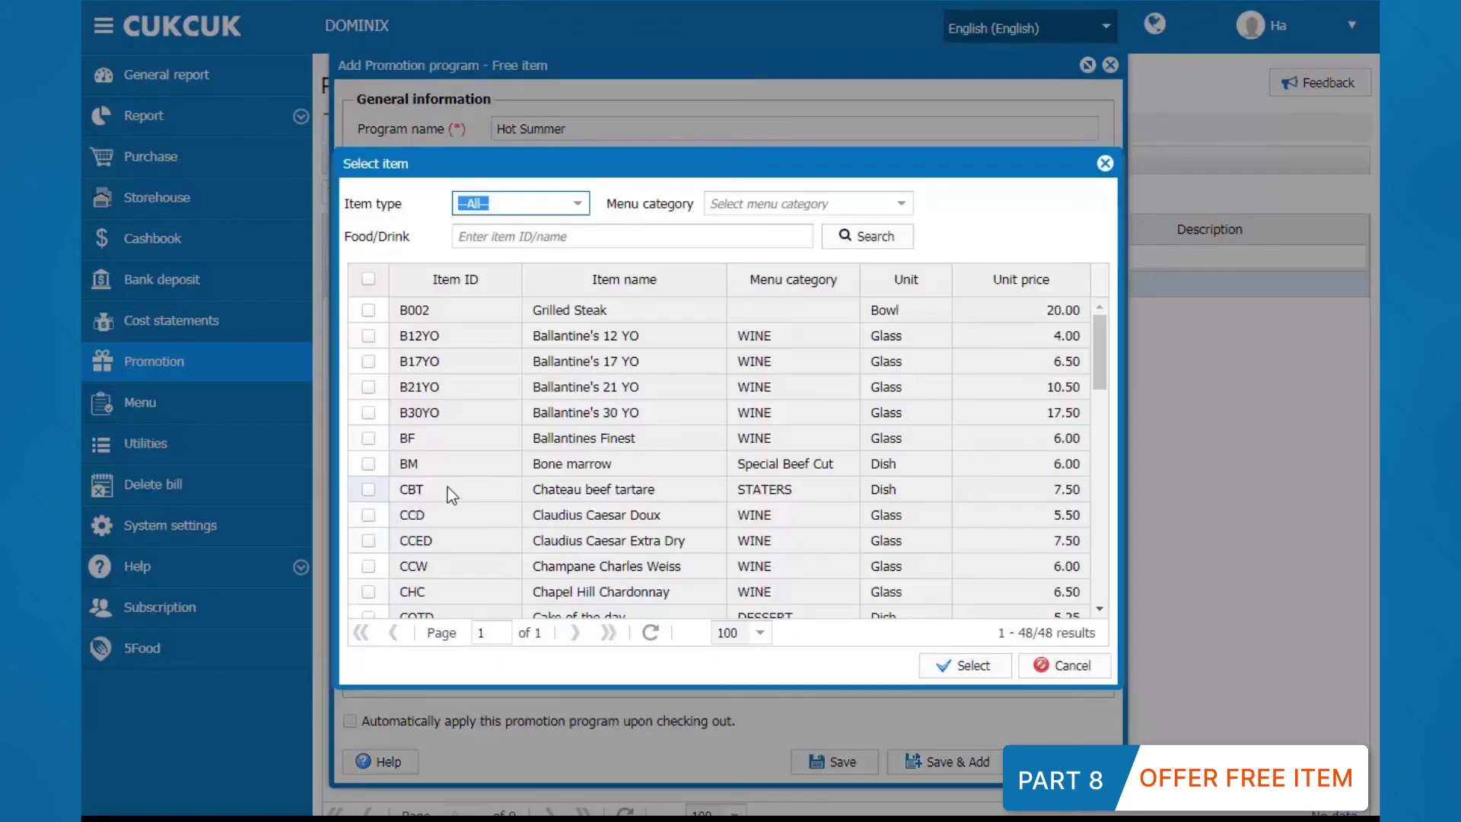
pyautogui.click(372, 466)
pyautogui.scroll(-3, 375, 469)
pyautogui.click(368, 511)
pyautogui.click(963, 665)
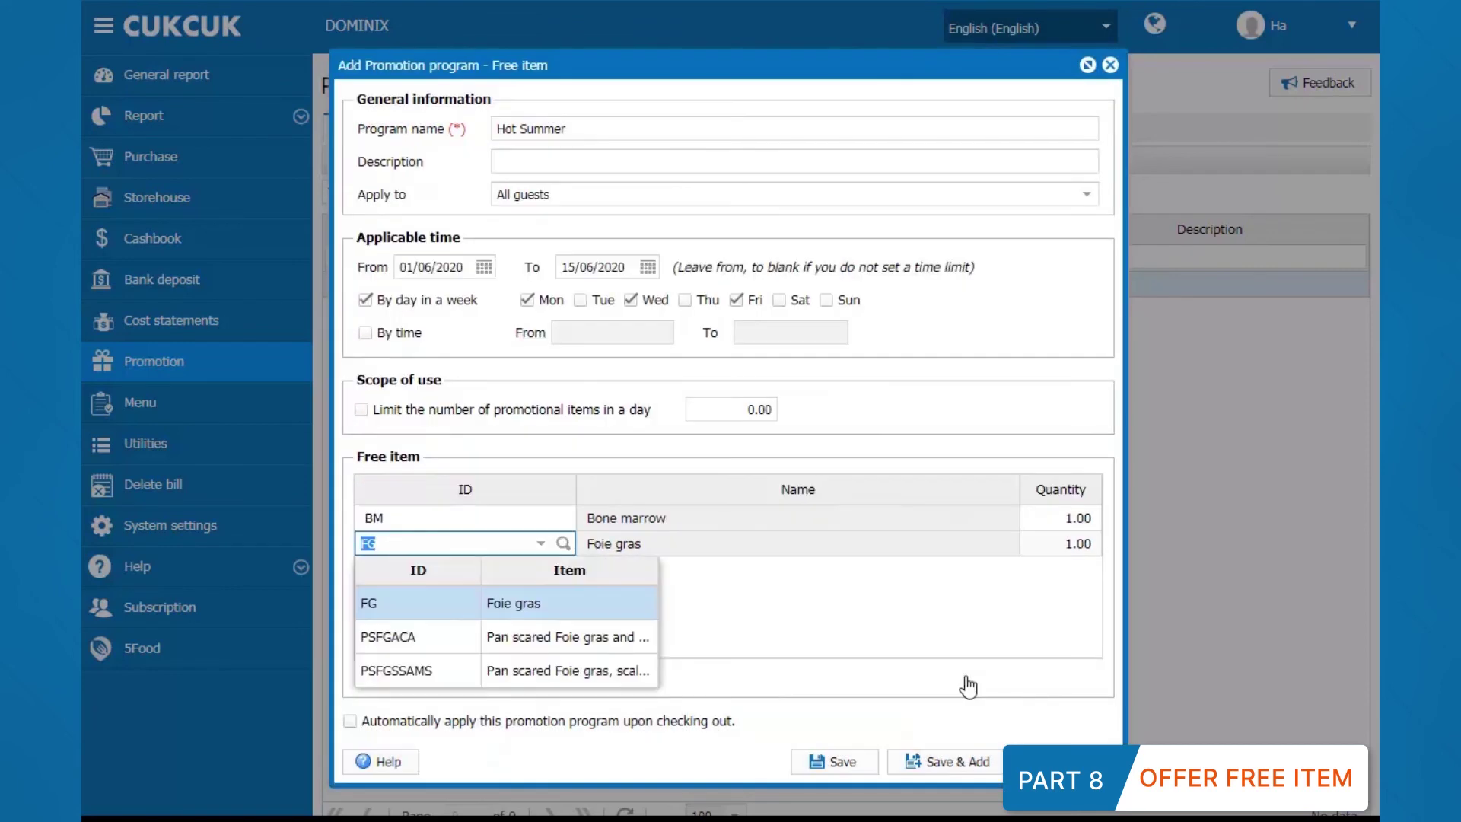
pyautogui.click(837, 763)
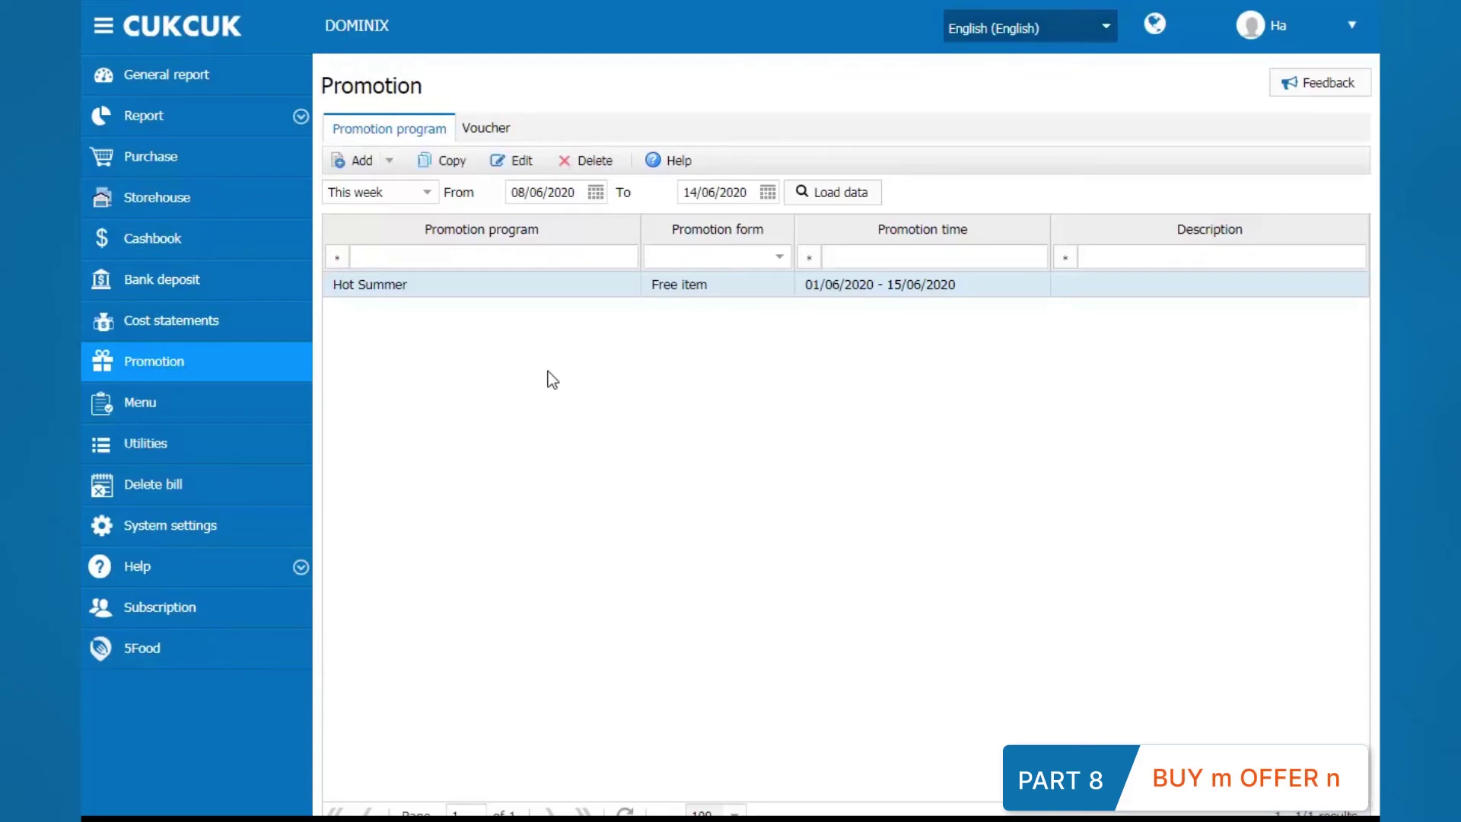
# Step: Start a new Buy m offer n promotion named 'Grand Openning'
pyautogui.click(389, 161)
pyautogui.click(381, 212)
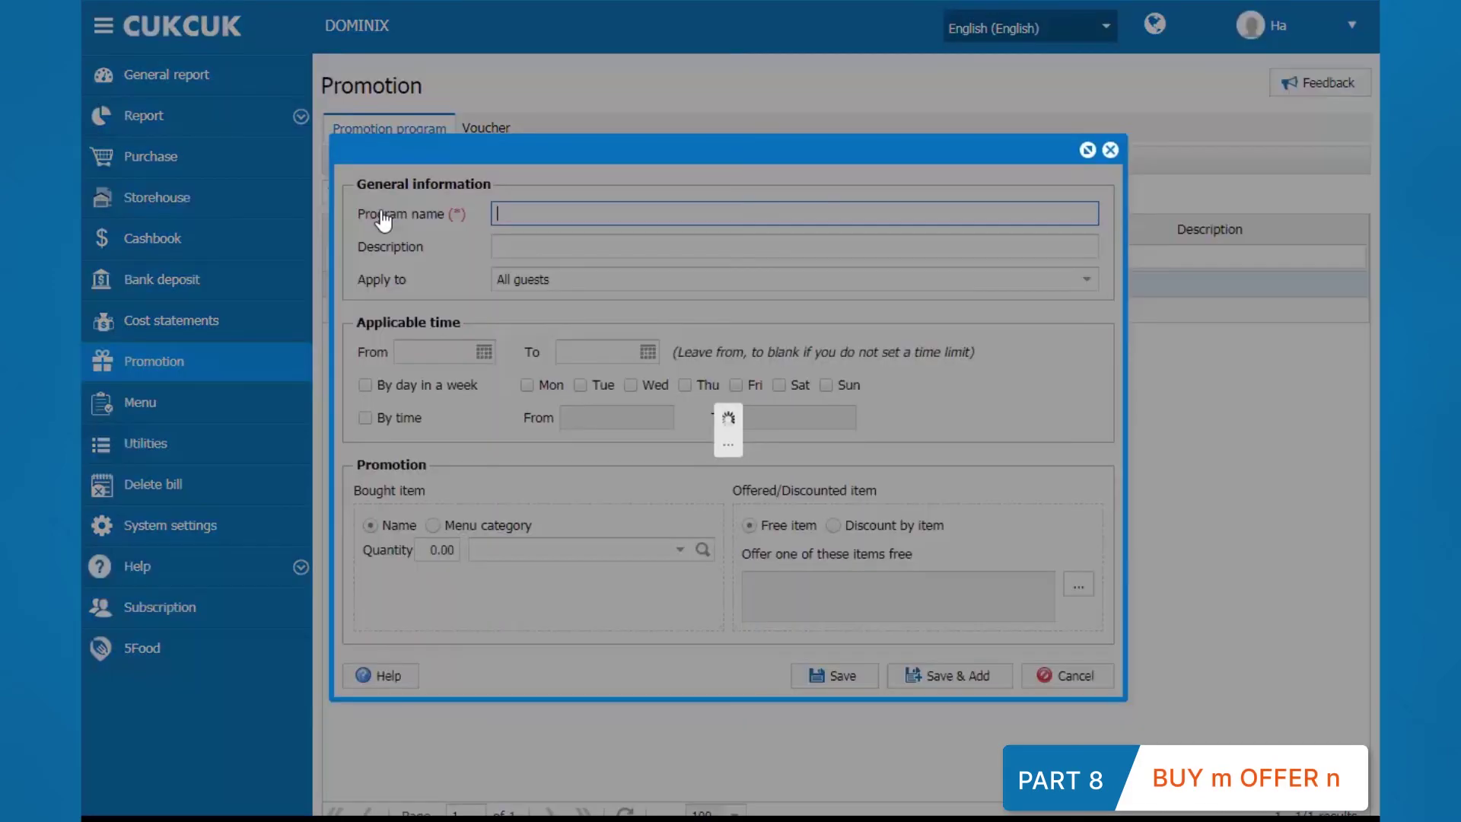
pyautogui.write('Gr')
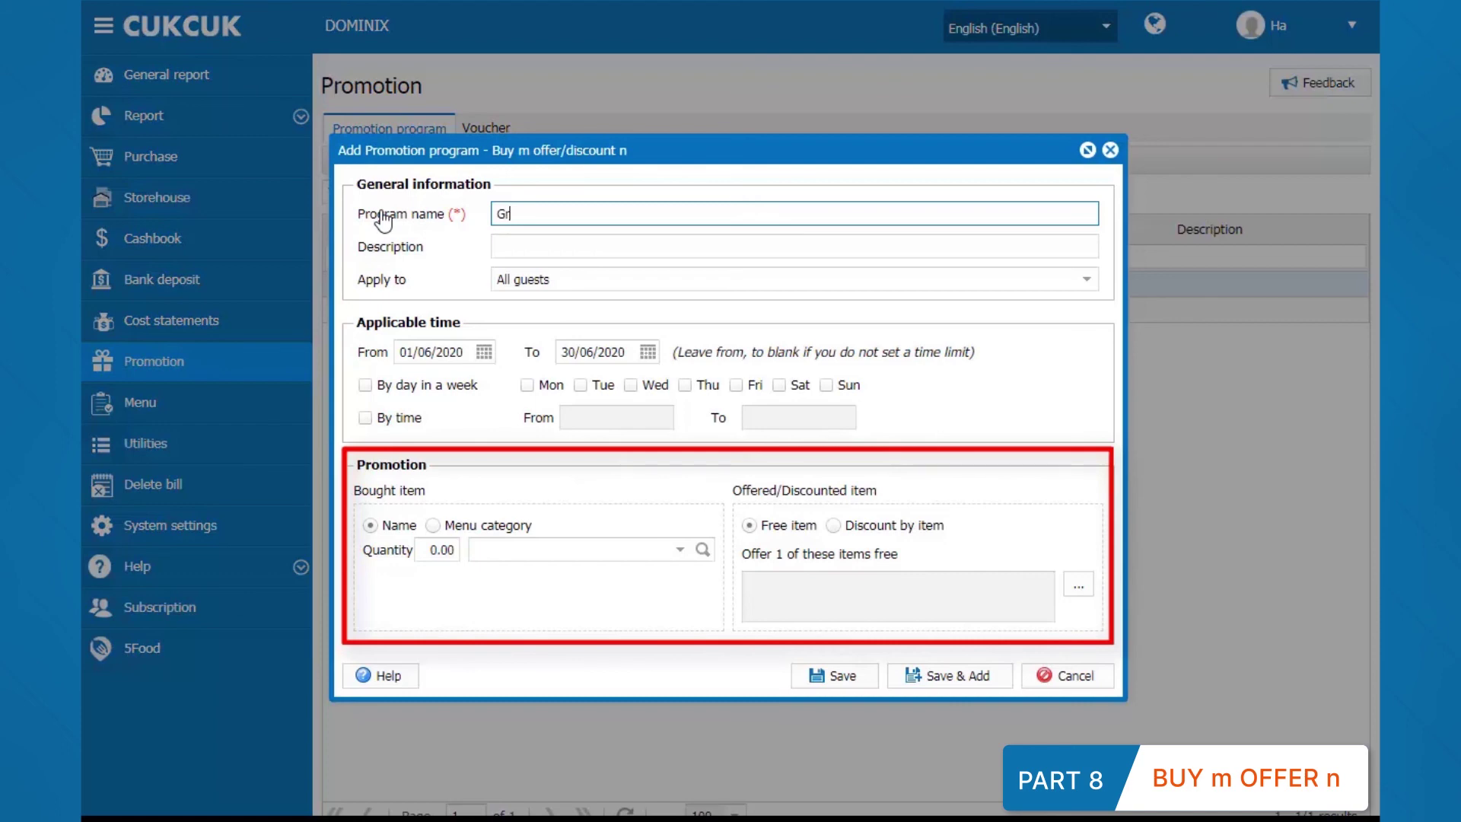
pyautogui.write('and Openning')
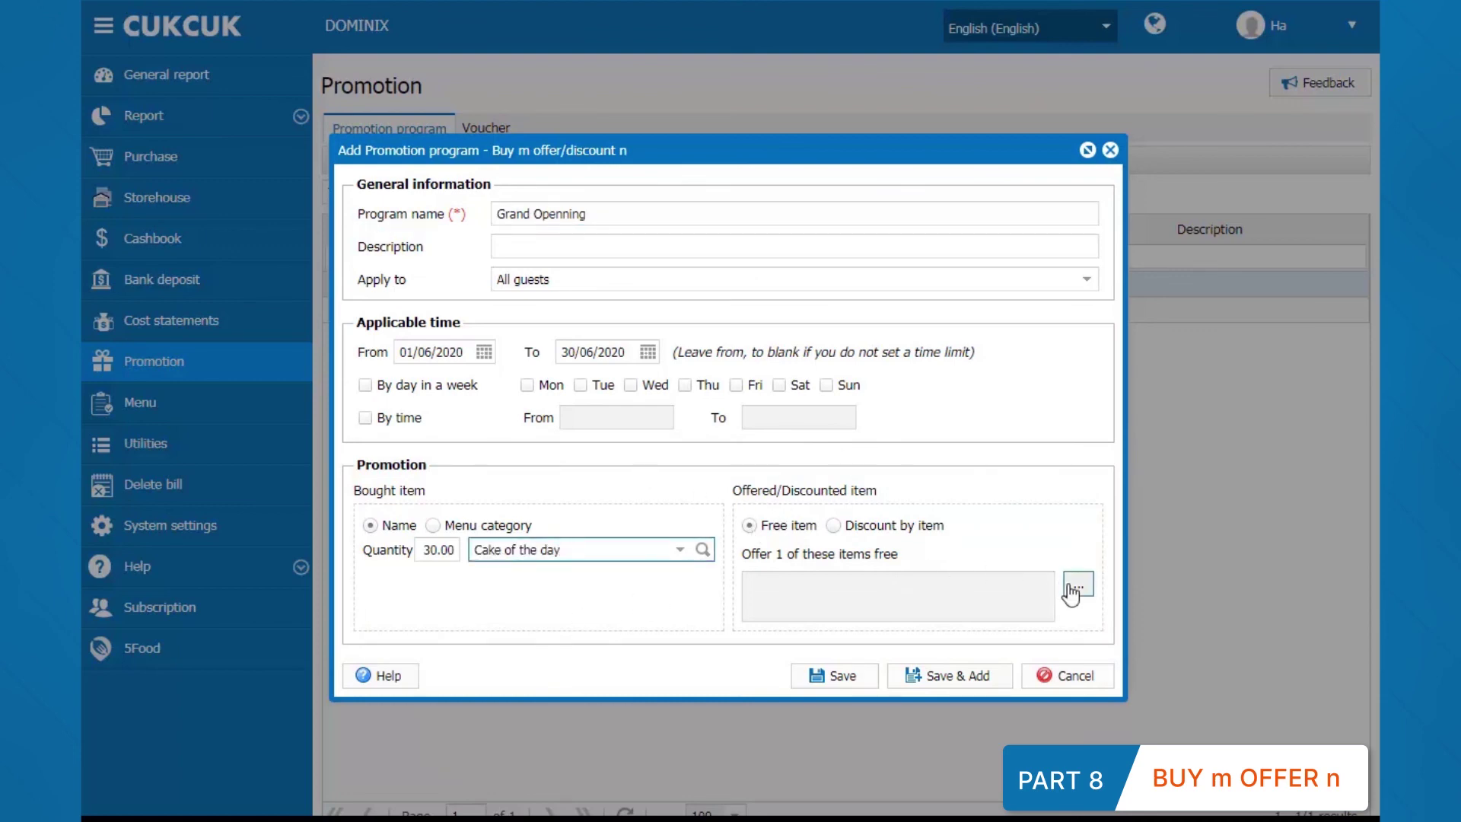
# Step: Offer one free item from Ballantines Finest, Foie gras or Cake of the day, then save
pyautogui.click(1072, 590)
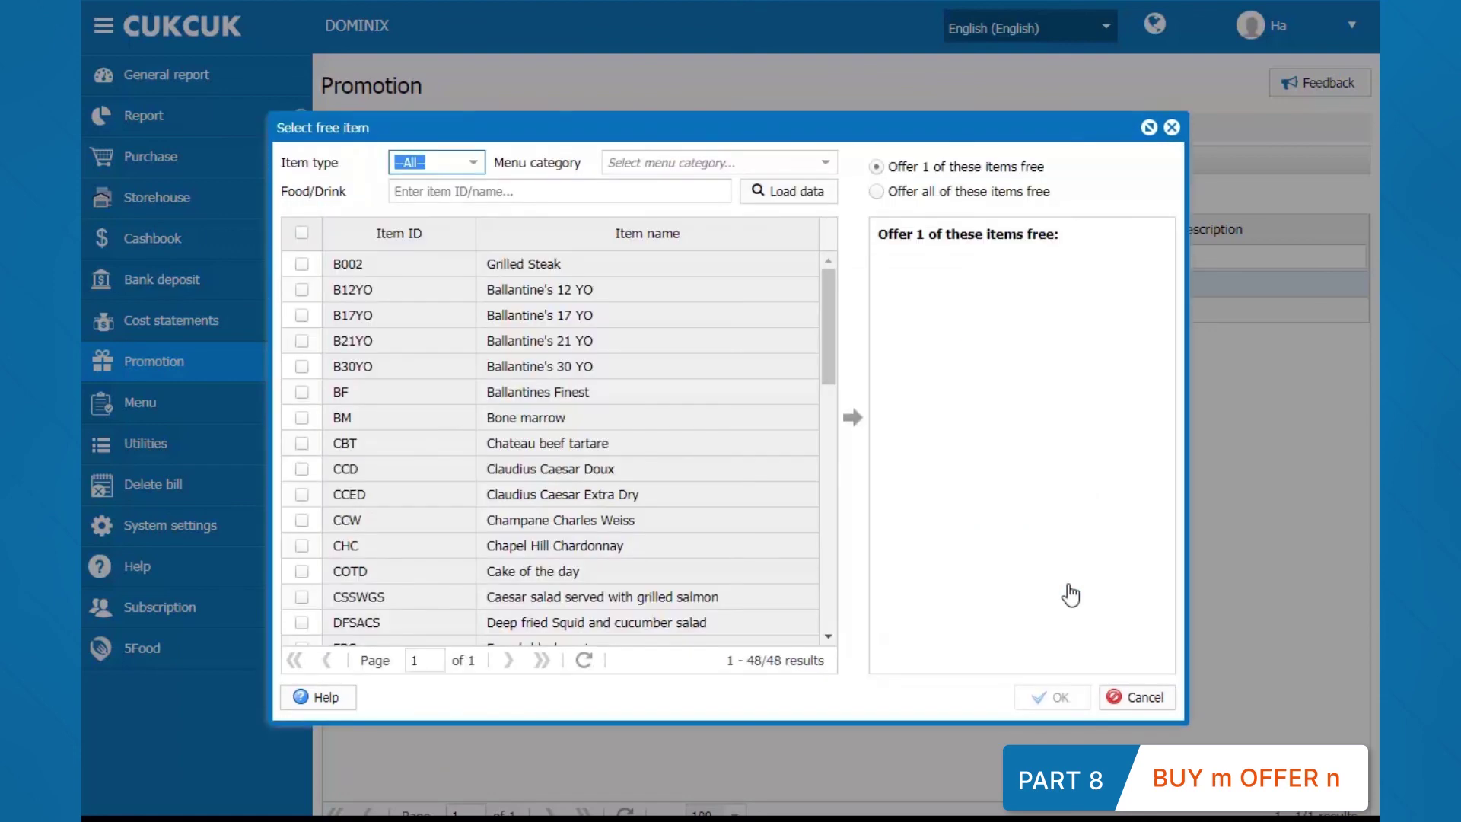
pyautogui.click(875, 192)
pyautogui.click(877, 167)
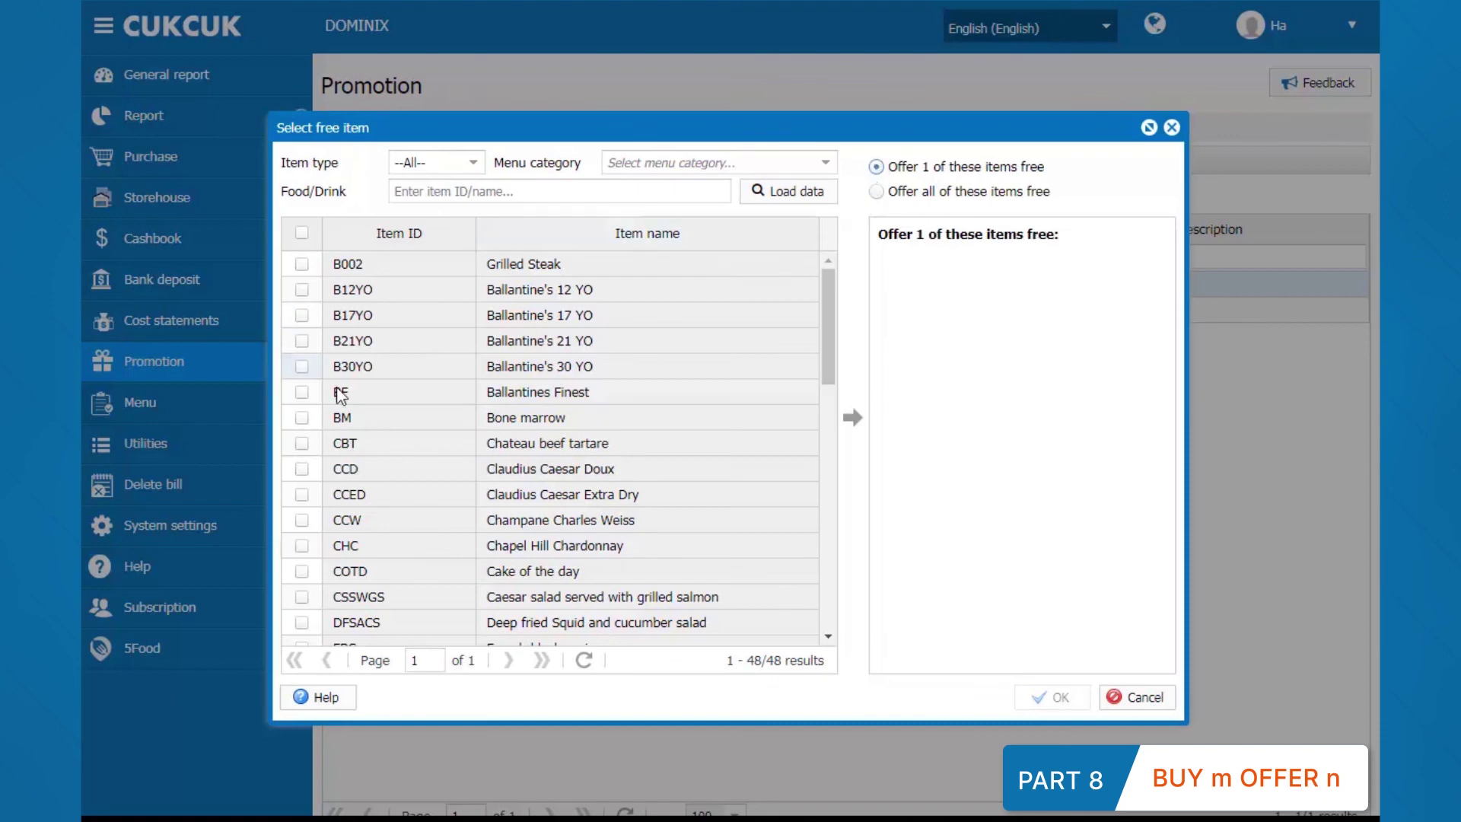
pyautogui.click(302, 392)
pyautogui.scroll(-3, 303, 396)
pyautogui.click(302, 468)
pyautogui.click(301, 366)
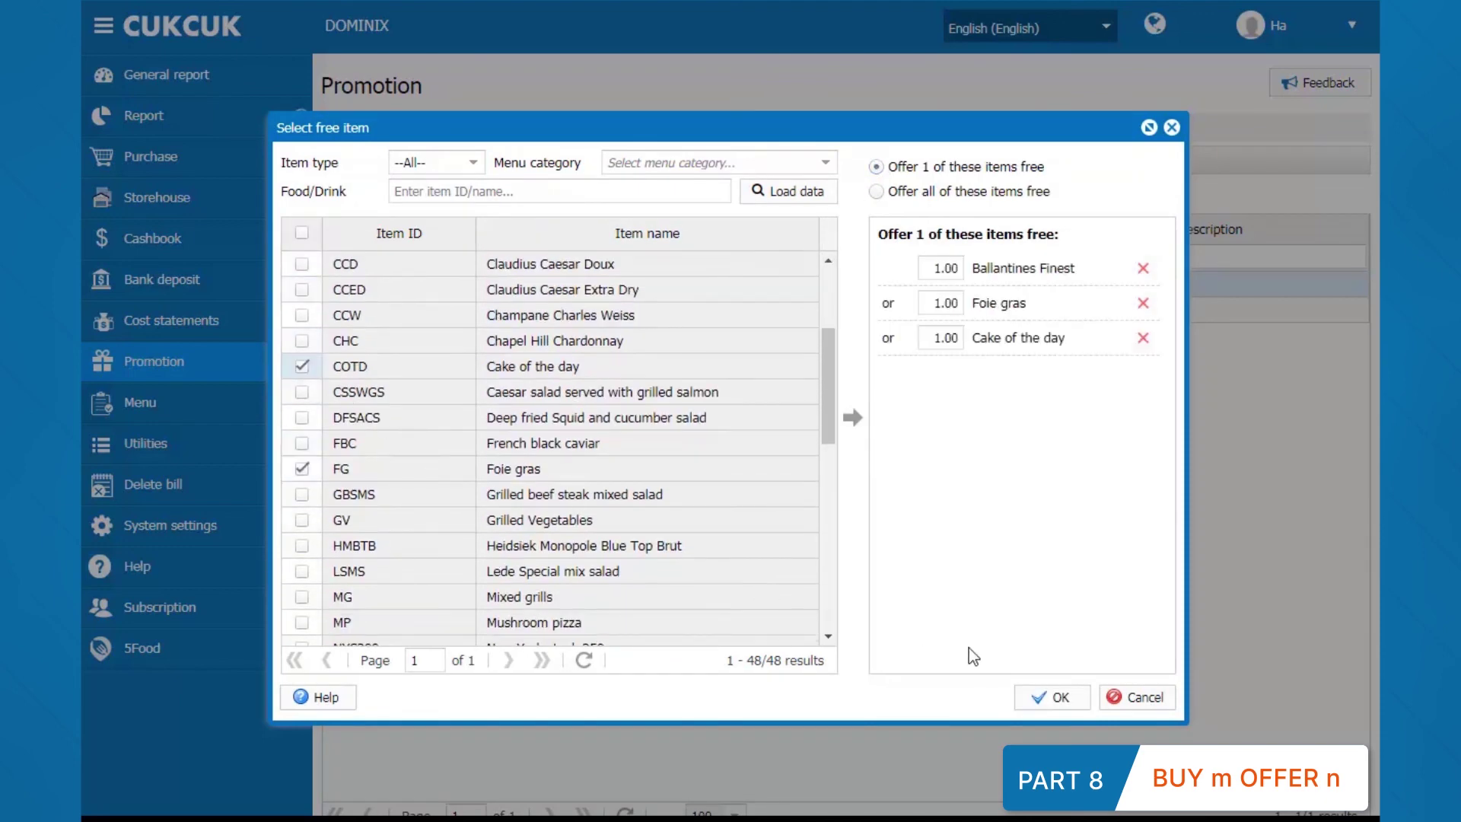
pyautogui.click(1056, 697)
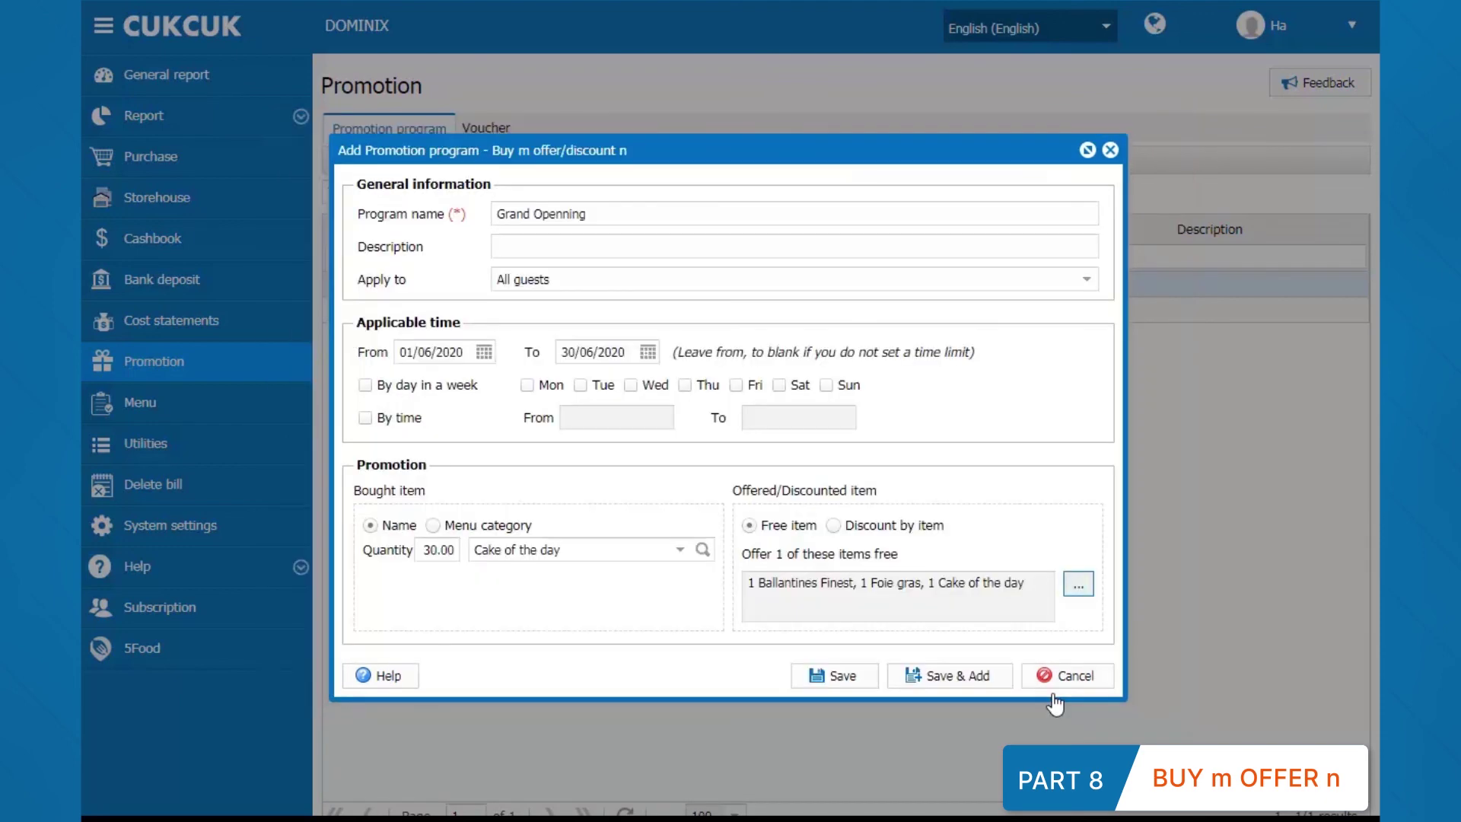
pyautogui.click(853, 674)
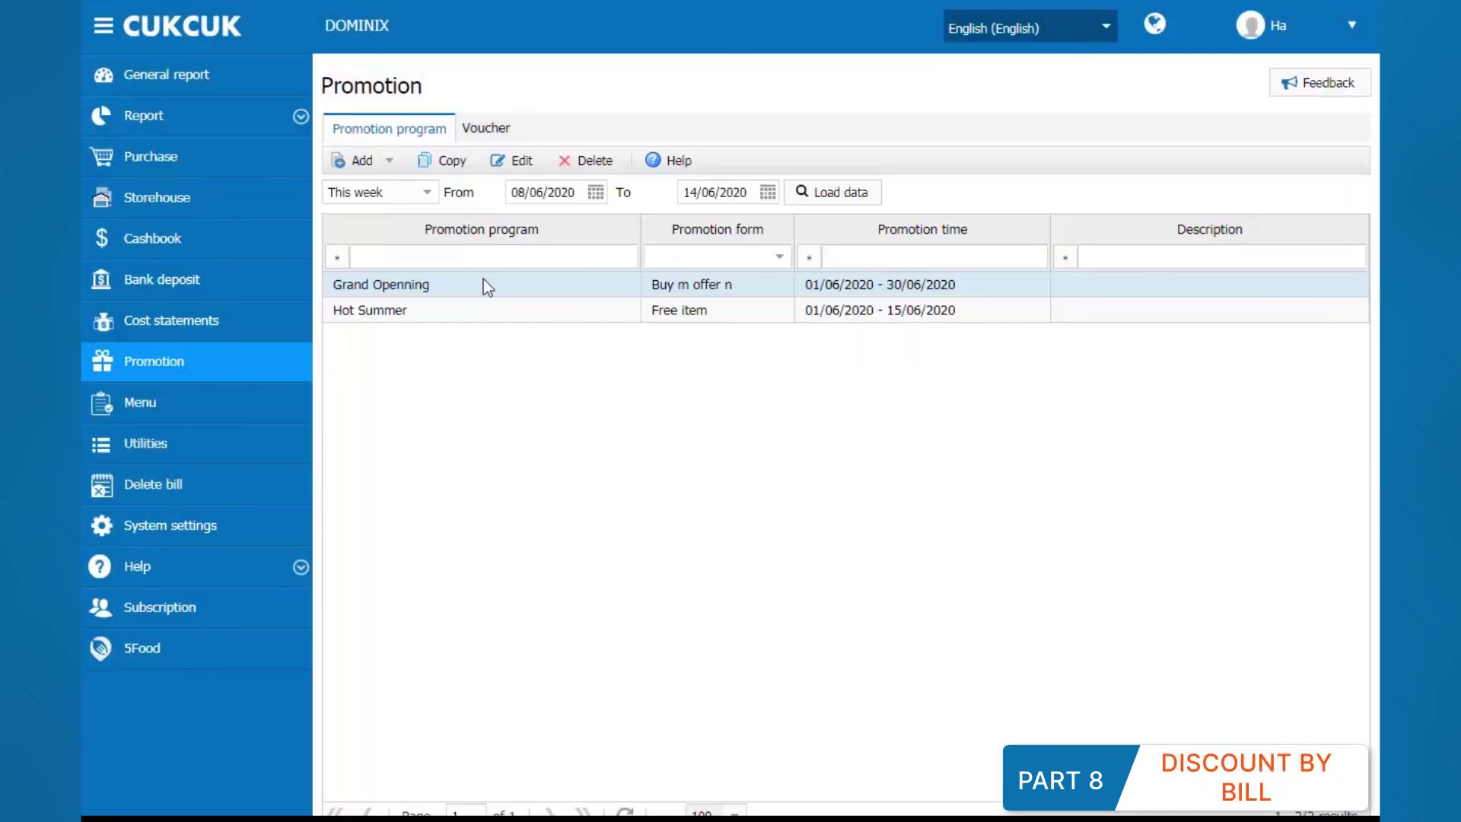
# Step: Start a new Discount by bill promotion named Happy day
pyautogui.click(389, 161)
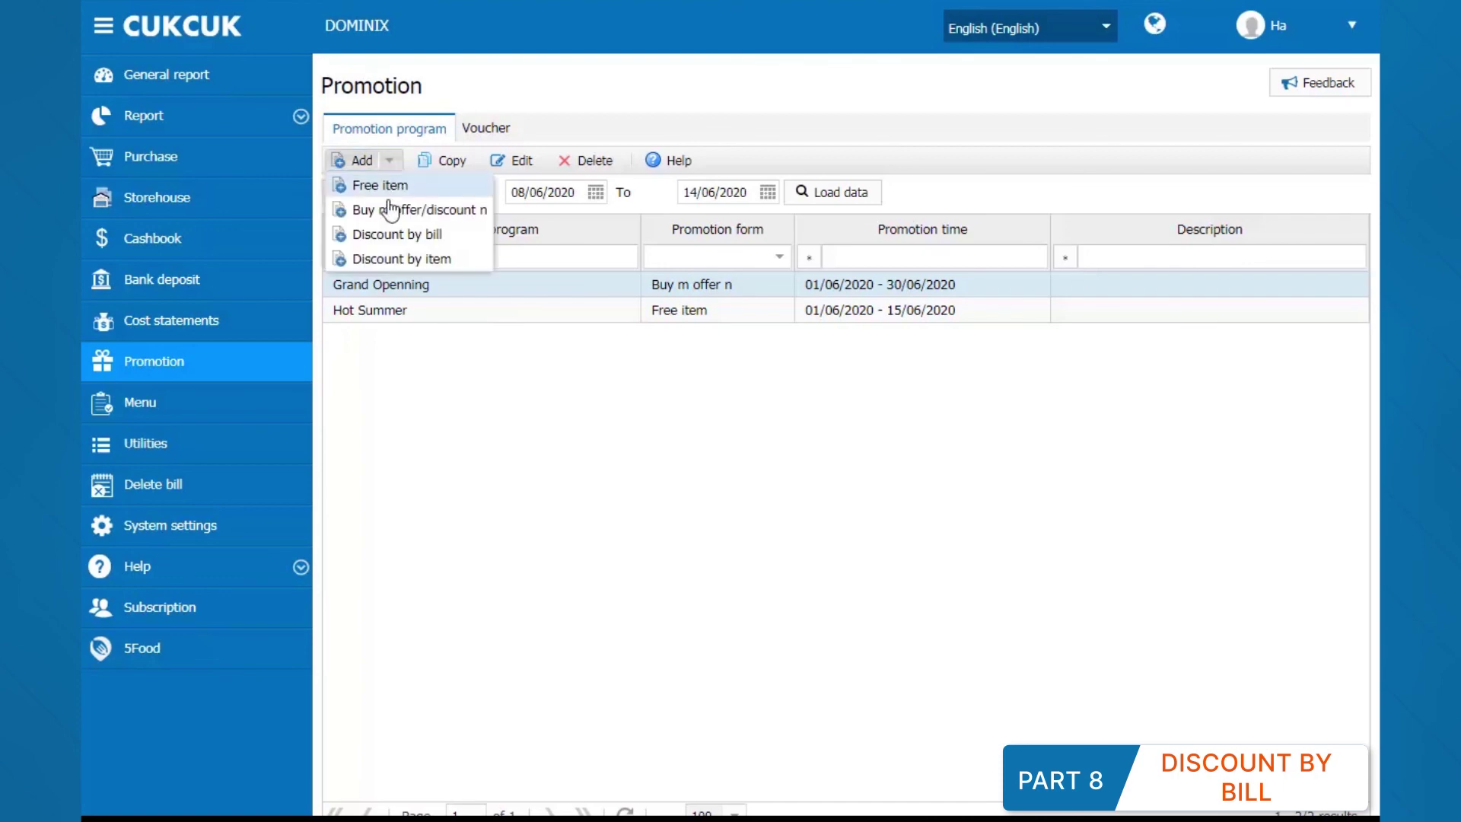
pyautogui.click(388, 235)
pyautogui.write('Happy day')
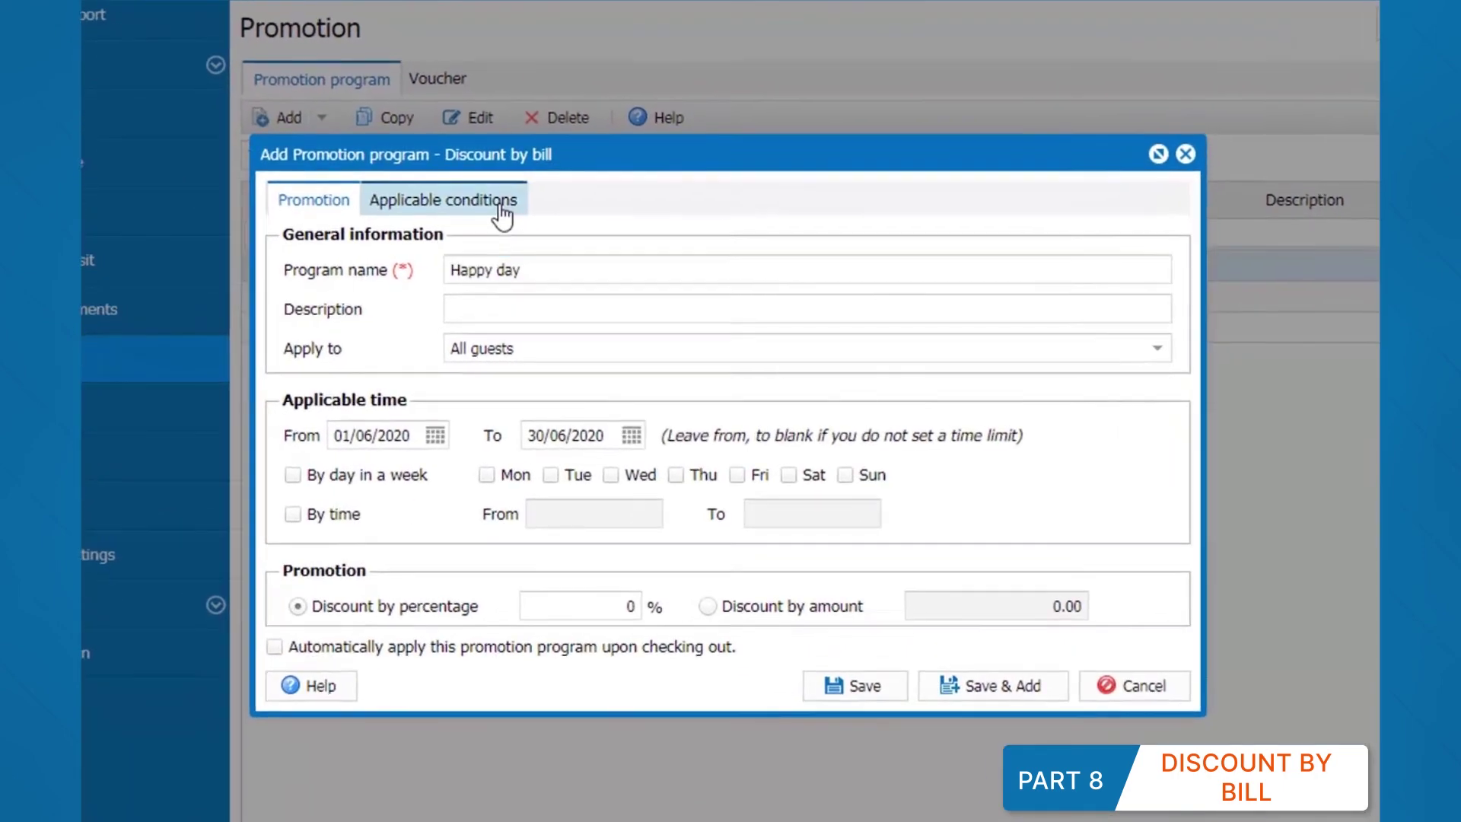
# Step: Require a minimum bill total of 150 in the applicable conditions
pyautogui.click(502, 209)
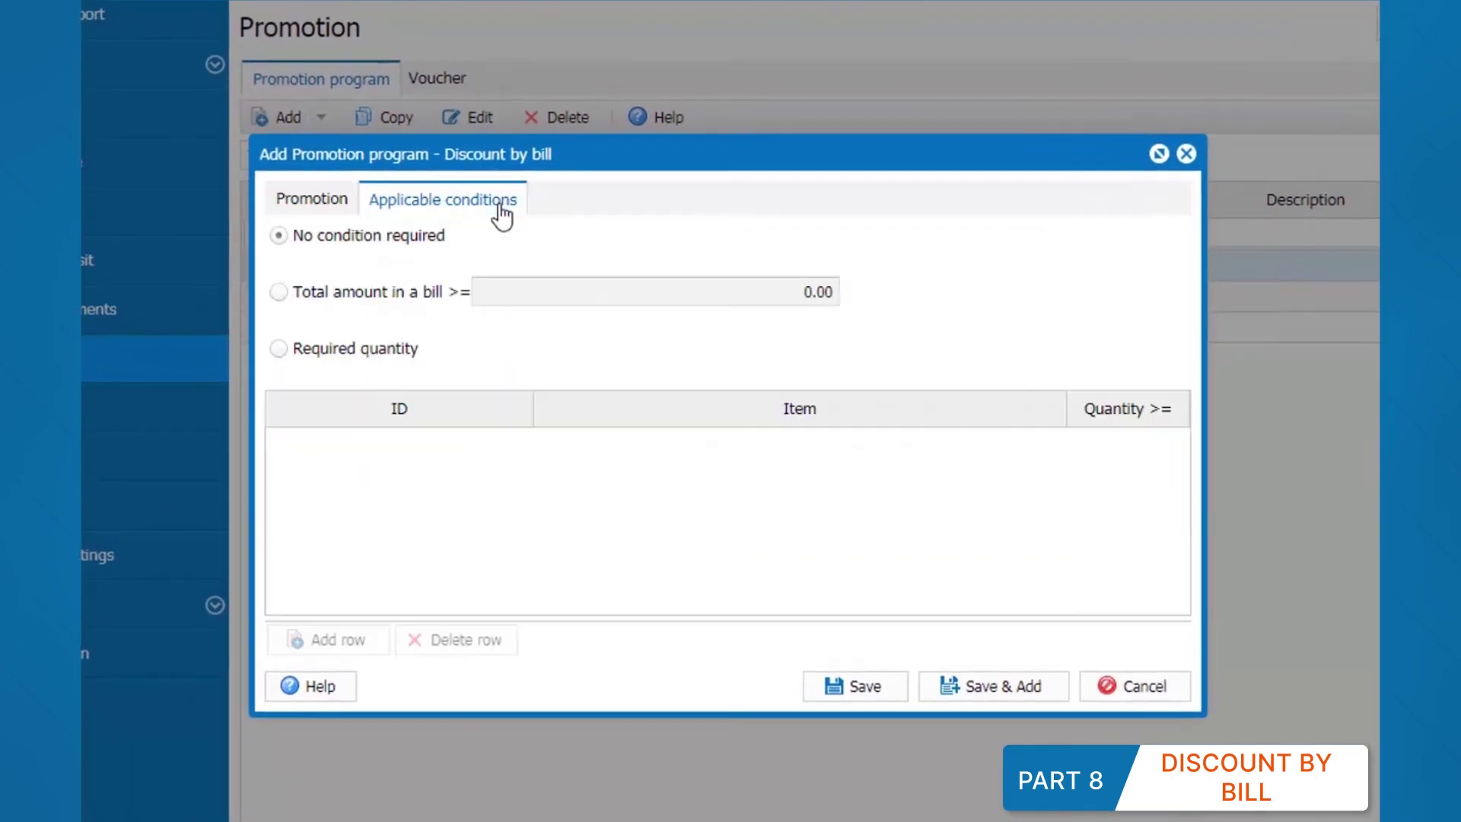
pyautogui.click(280, 292)
pyautogui.click(806, 277)
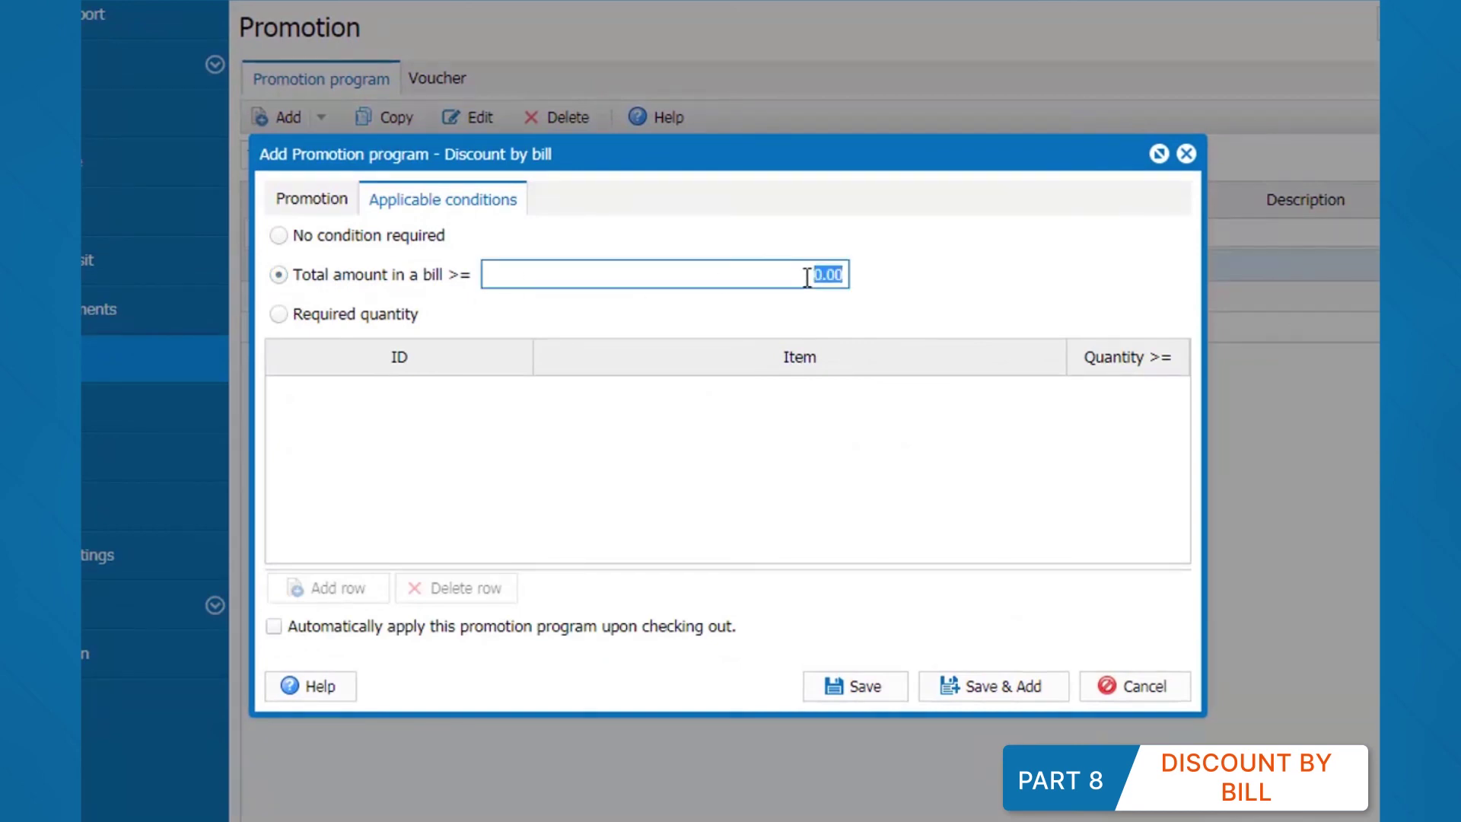
pyautogui.write('150')
pyautogui.press('Tab')
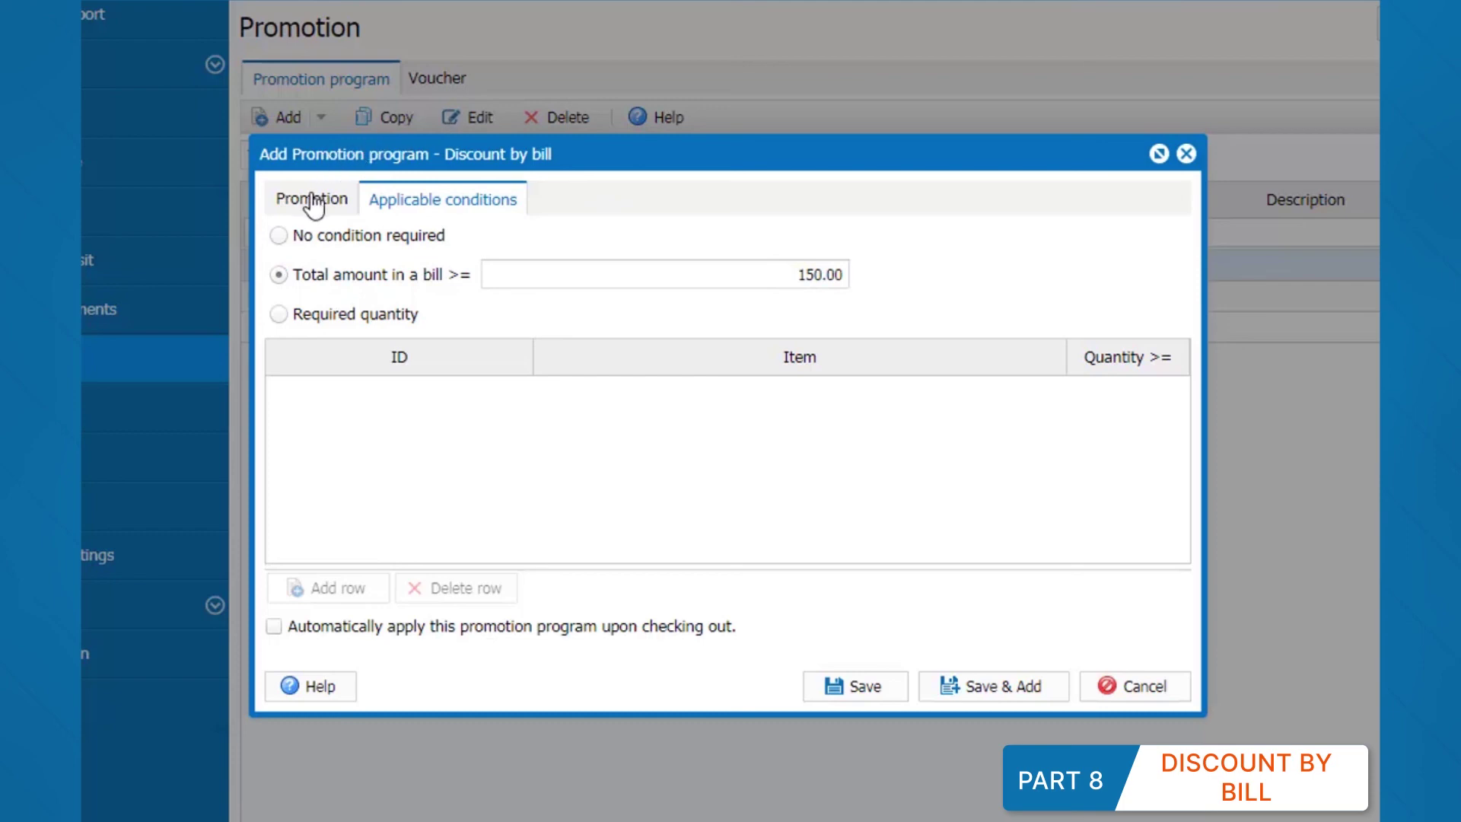
pyautogui.click(312, 200)
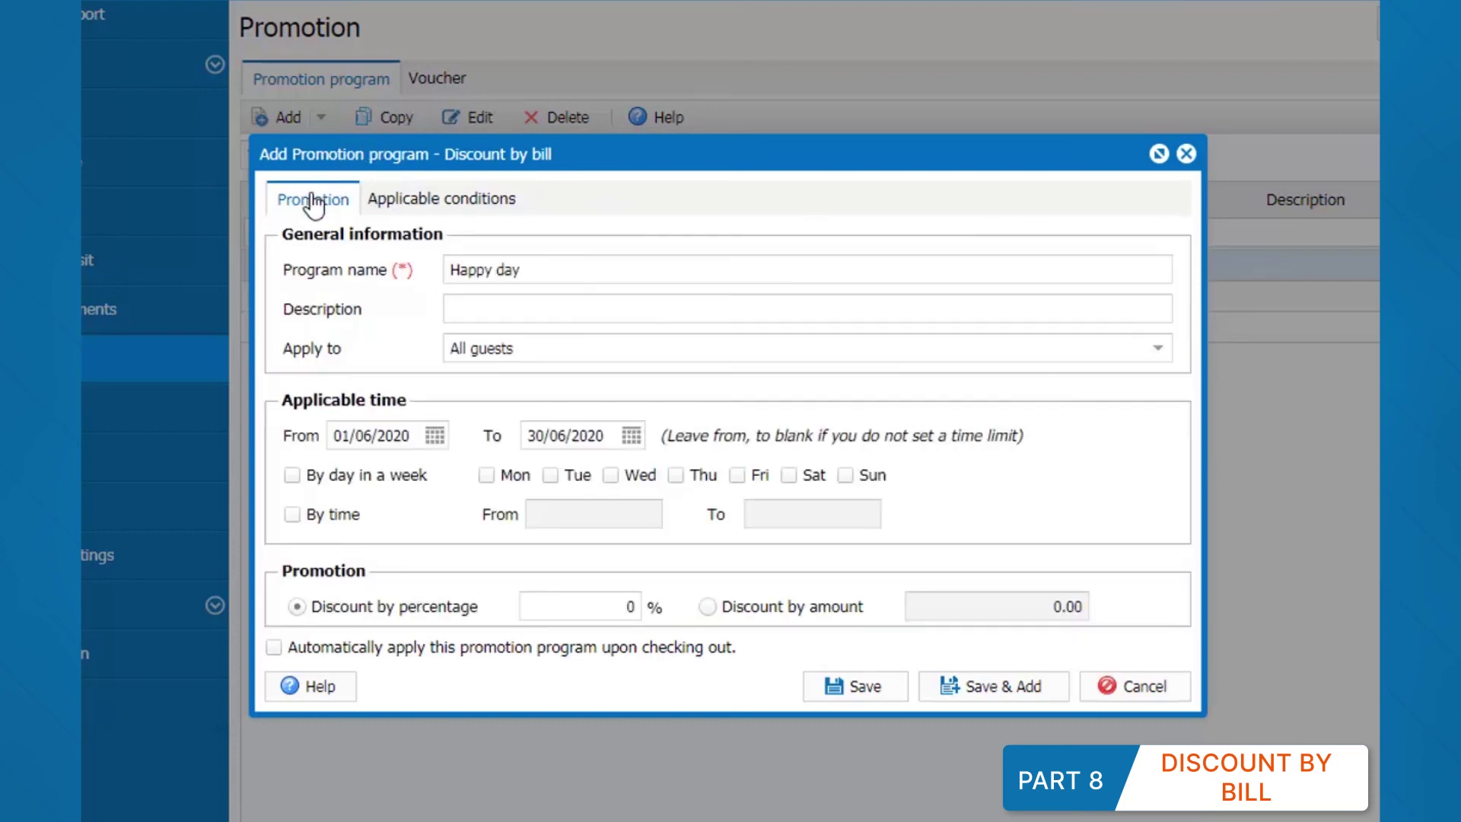
# Step: Set the discount to 30% and save the Happy day promotion
pyautogui.click(630, 601)
pyautogui.write('30')
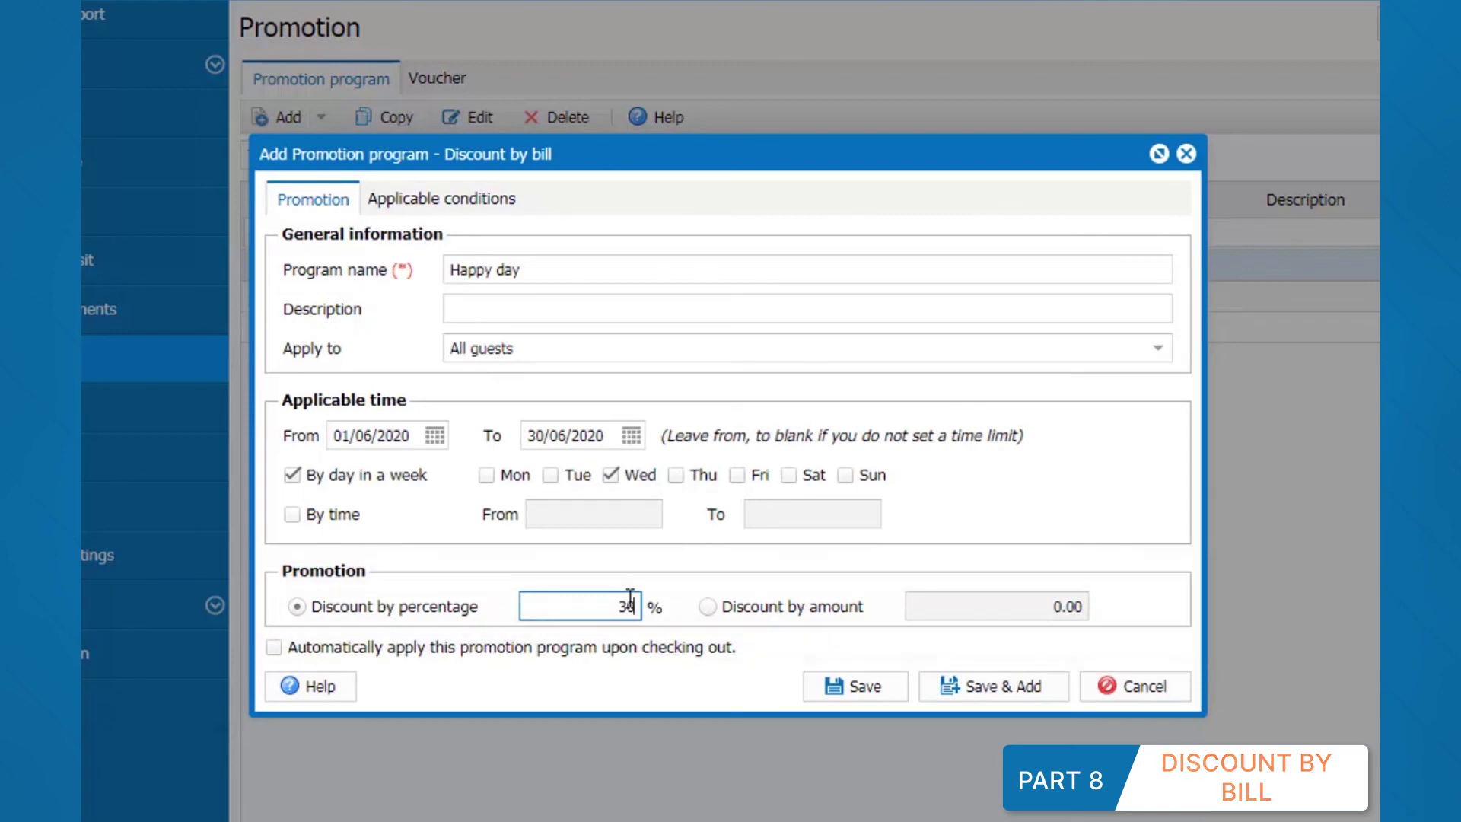
pyautogui.click(841, 687)
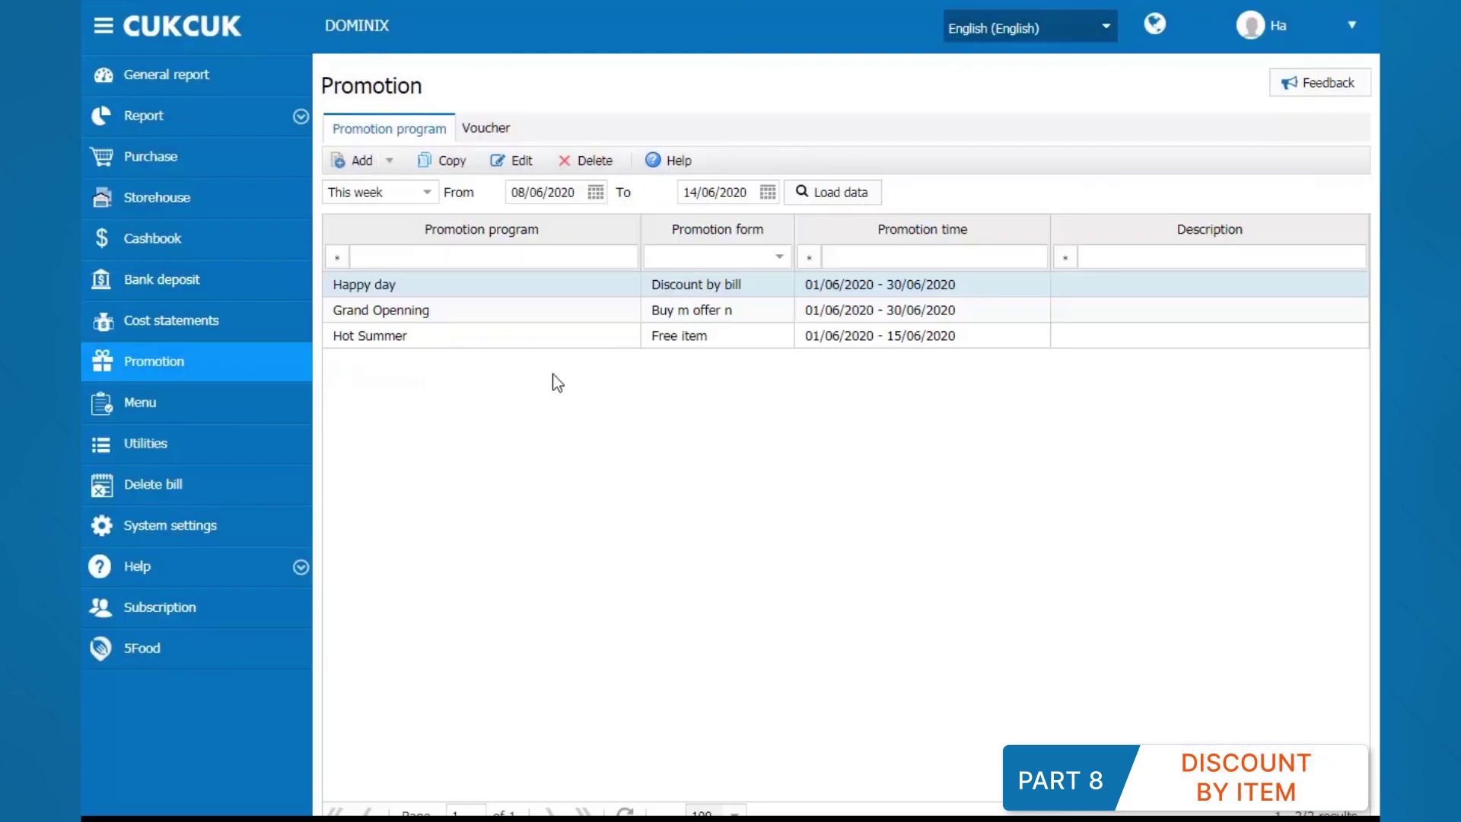
# Step: Start a Discount by item promotion with Cake of the day as the discounted item
pyautogui.click(390, 170)
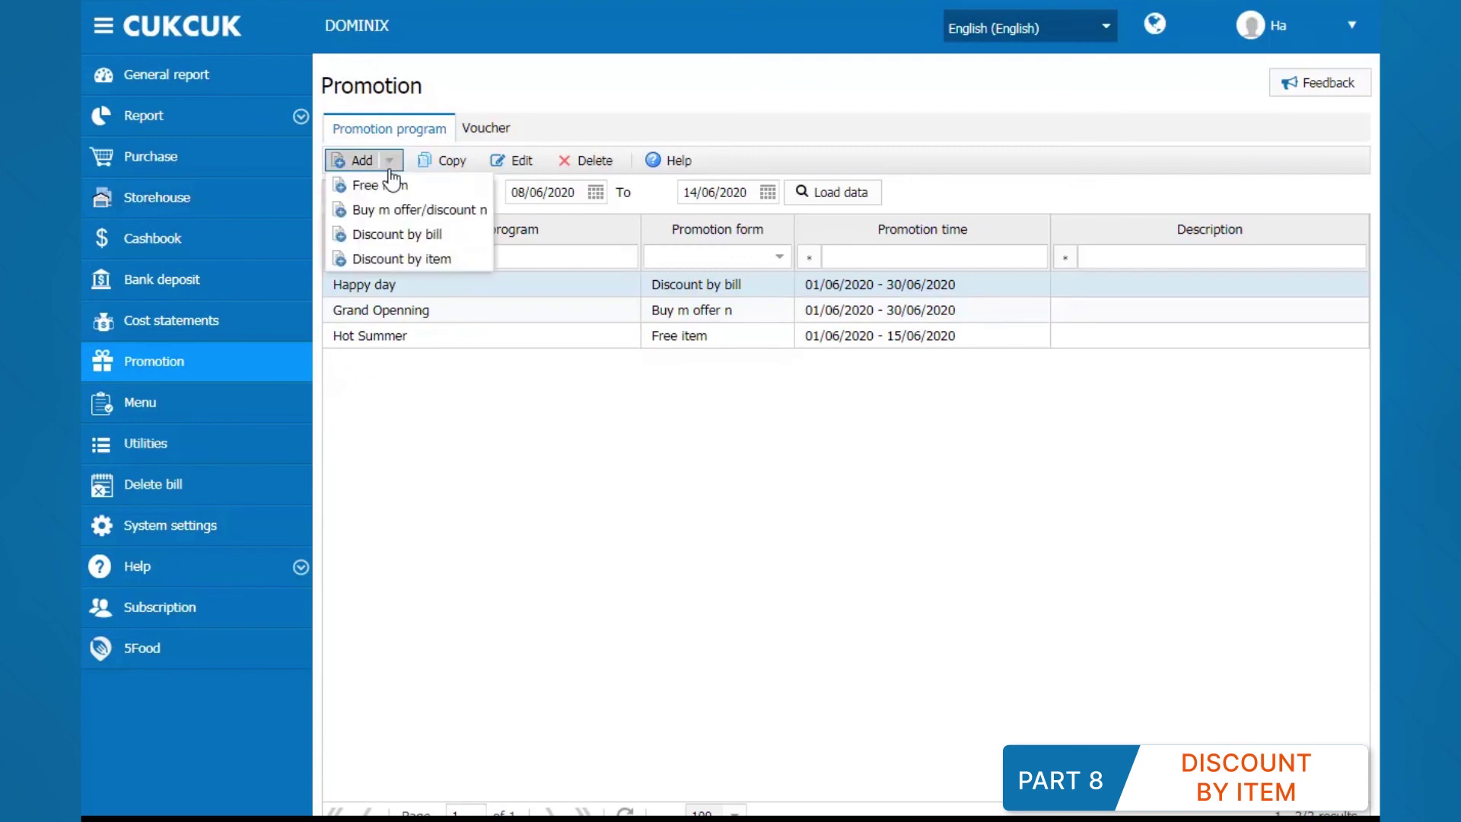
pyautogui.click(395, 255)
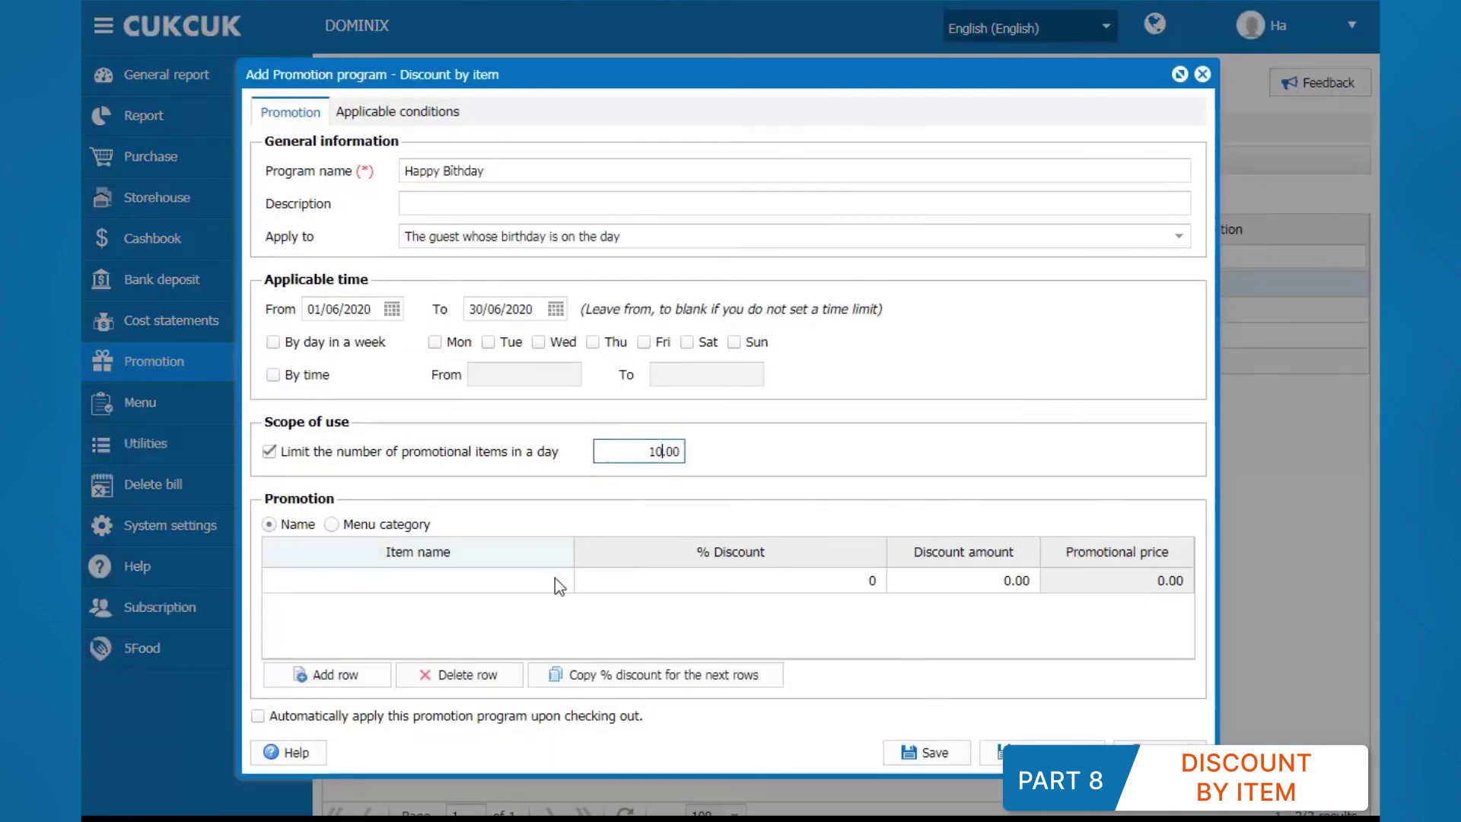
pyautogui.click(555, 580)
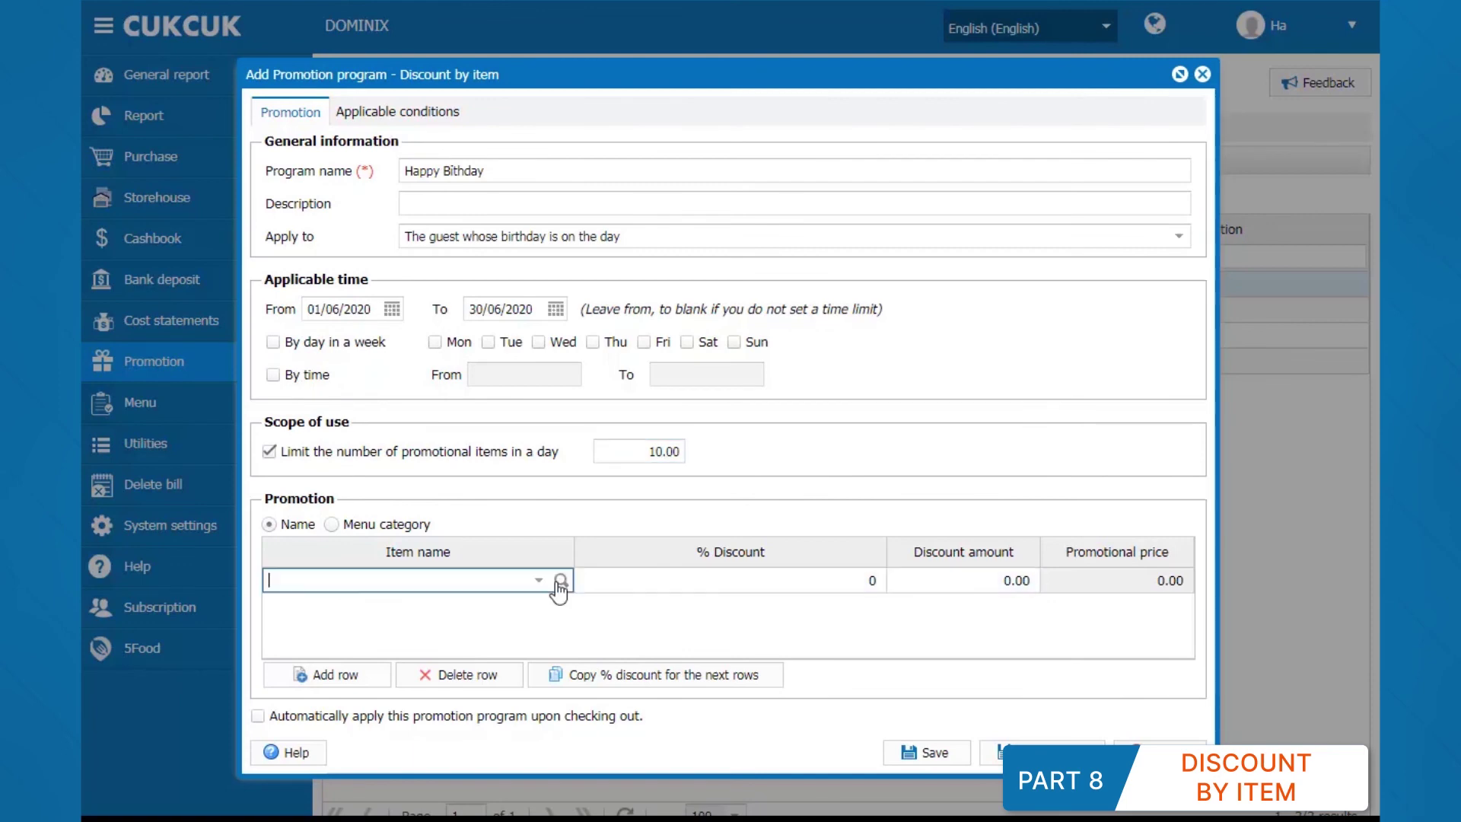
pyautogui.click(557, 579)
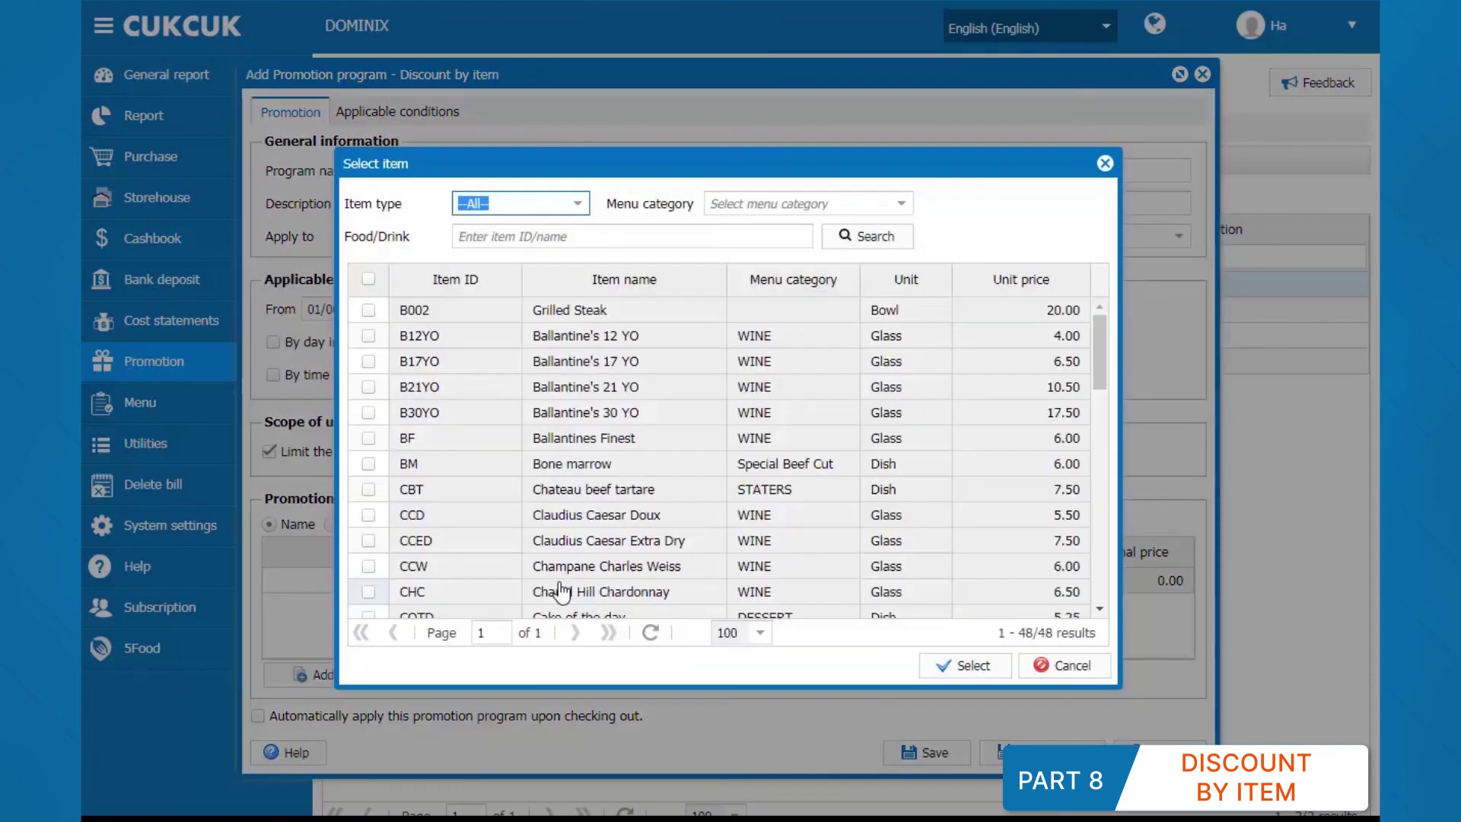
pyautogui.scroll(-2, 561, 591)
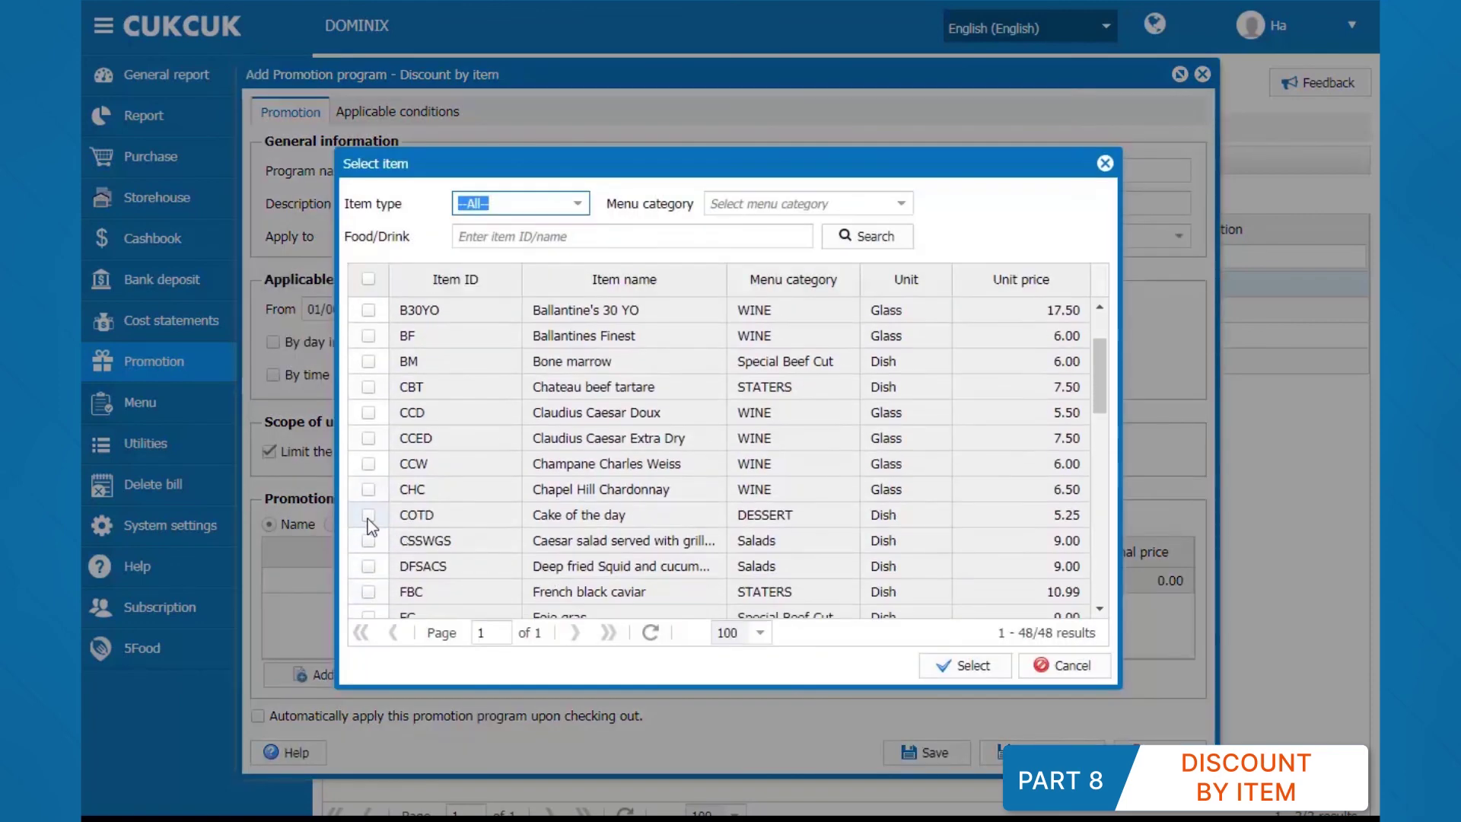
pyautogui.click(369, 515)
pyautogui.click(954, 667)
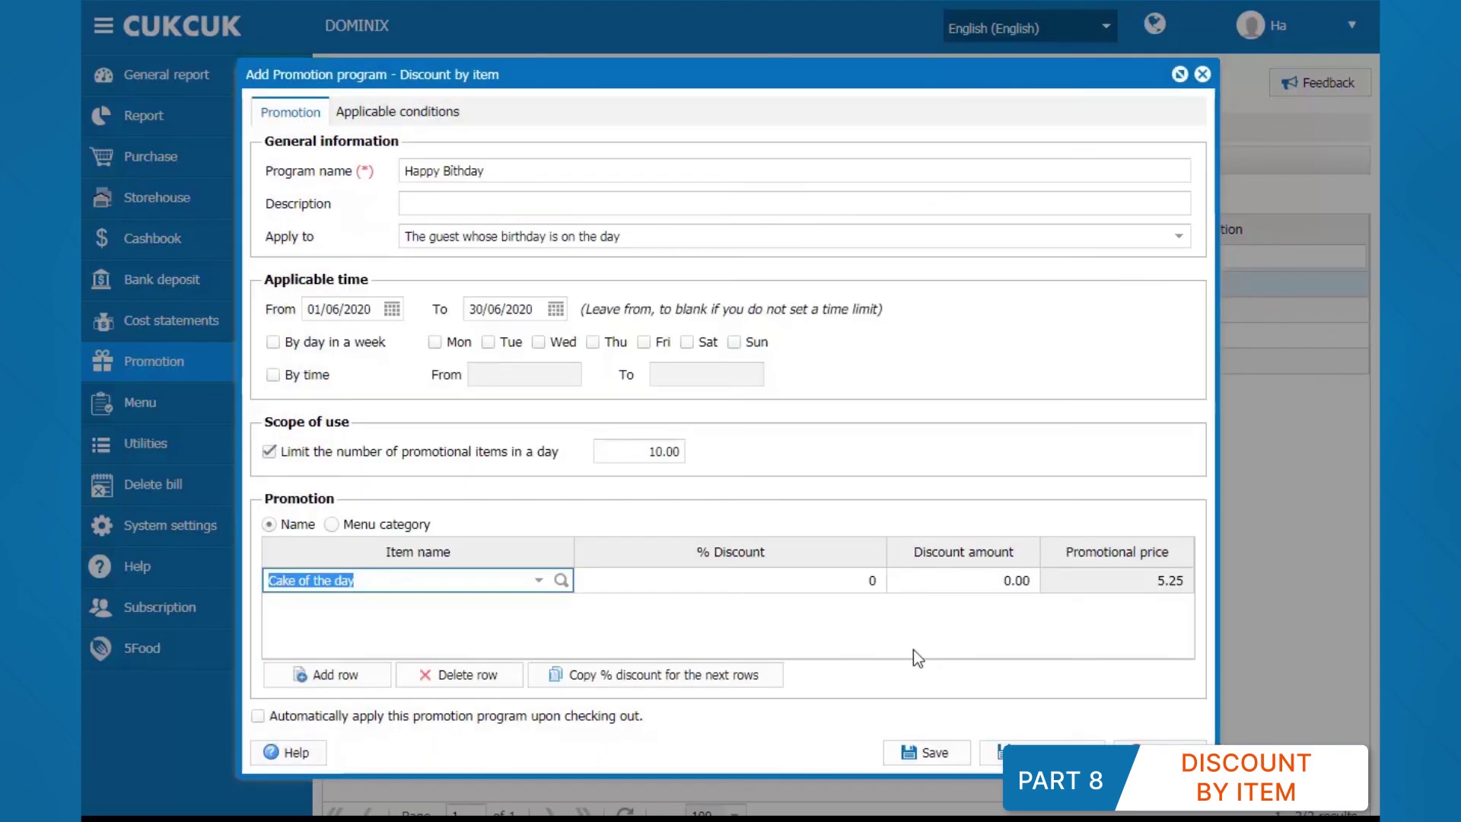